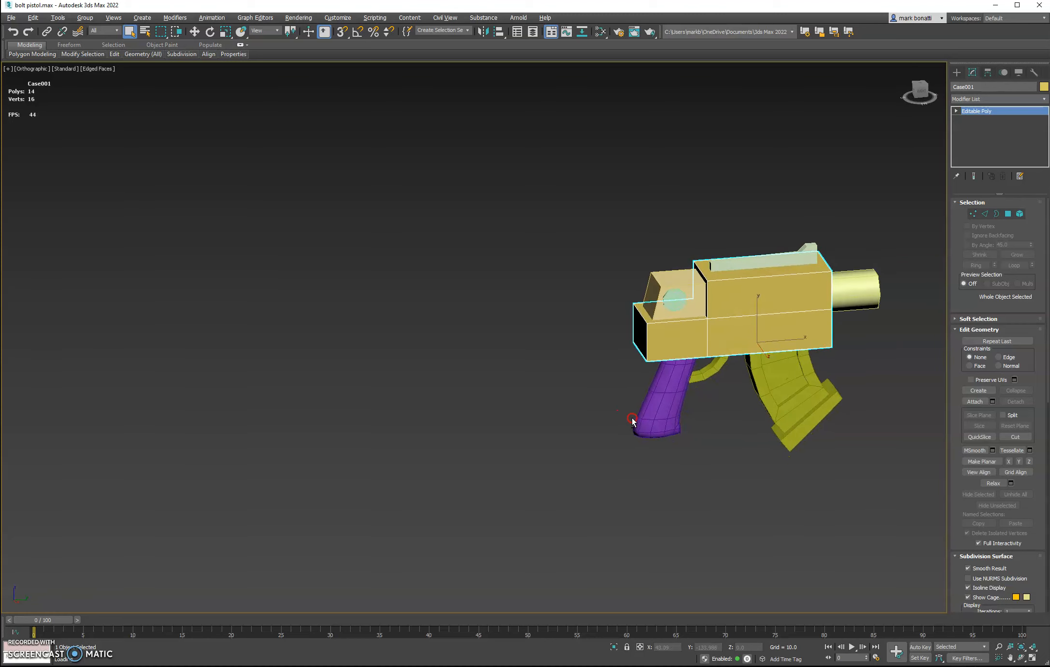
# Create a box primitive about 73.6 long, 22.9 wide and 23.0 high beside the pistol, behind its grip end.
pyautogui.scroll(-2, 628, 425)
pyautogui.scroll(2, 709, 361)
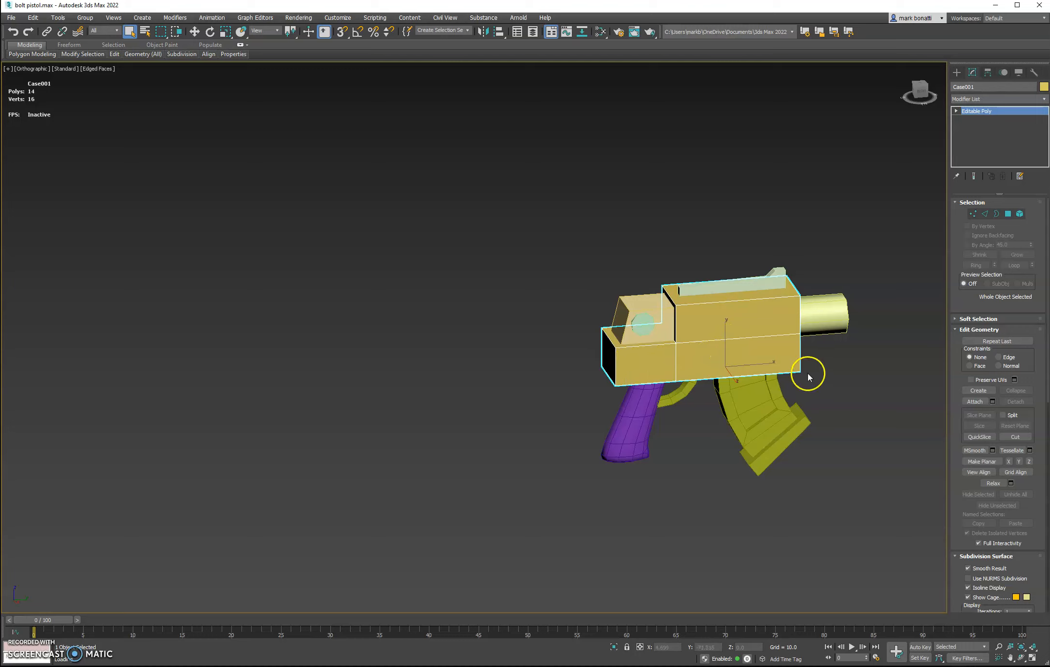
pyautogui.click(957, 72)
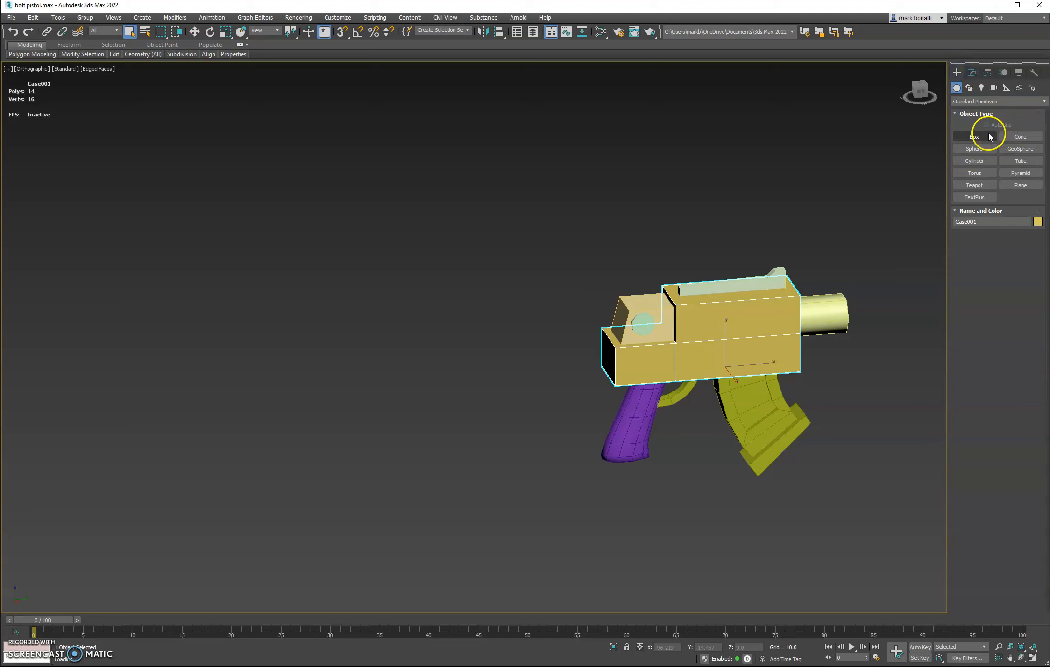
pyautogui.click(981, 136)
pyautogui.scroll(-2, 545, 423)
pyautogui.keyDown('alt'); pyautogui.moveTo(546, 423); pyautogui.dragTo(671, 422, button='middle'); pyautogui.keyUp('alt')
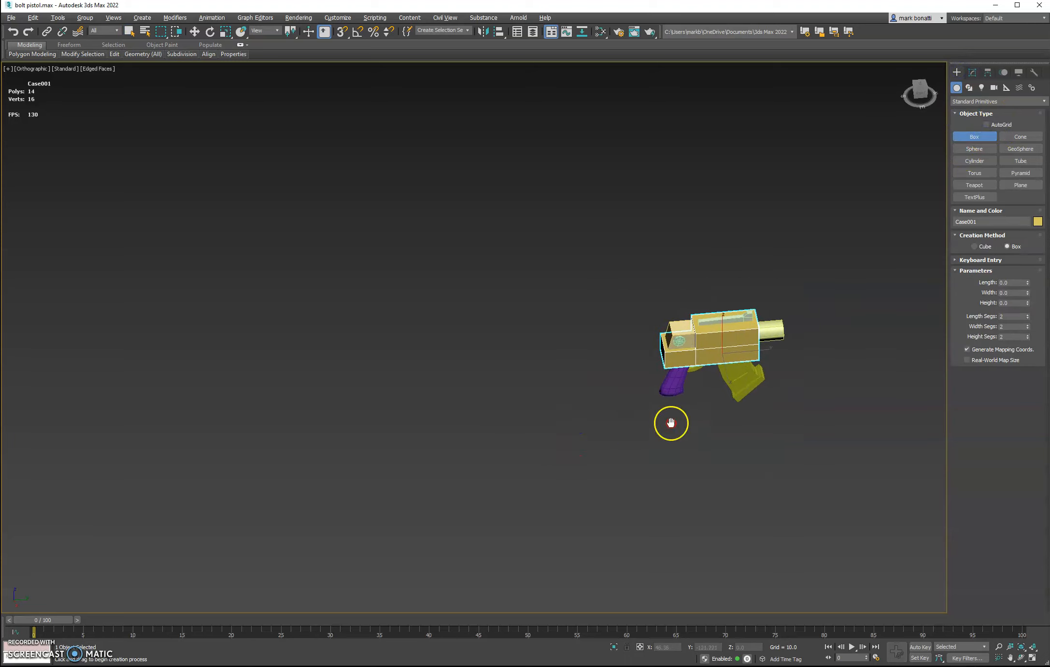
pyautogui.moveTo(353, 427); pyautogui.dragTo(506, 421)
pyautogui.click(502, 373)
pyautogui.keyDown('alt'); pyautogui.moveTo(500, 438); pyautogui.dragTo(508, 462, button='middle'); pyautogui.keyUp('alt')
# In the front view, move the box along X to about -3.9 so it lines up with the pistol's centre.
pyautogui.click(920, 89)
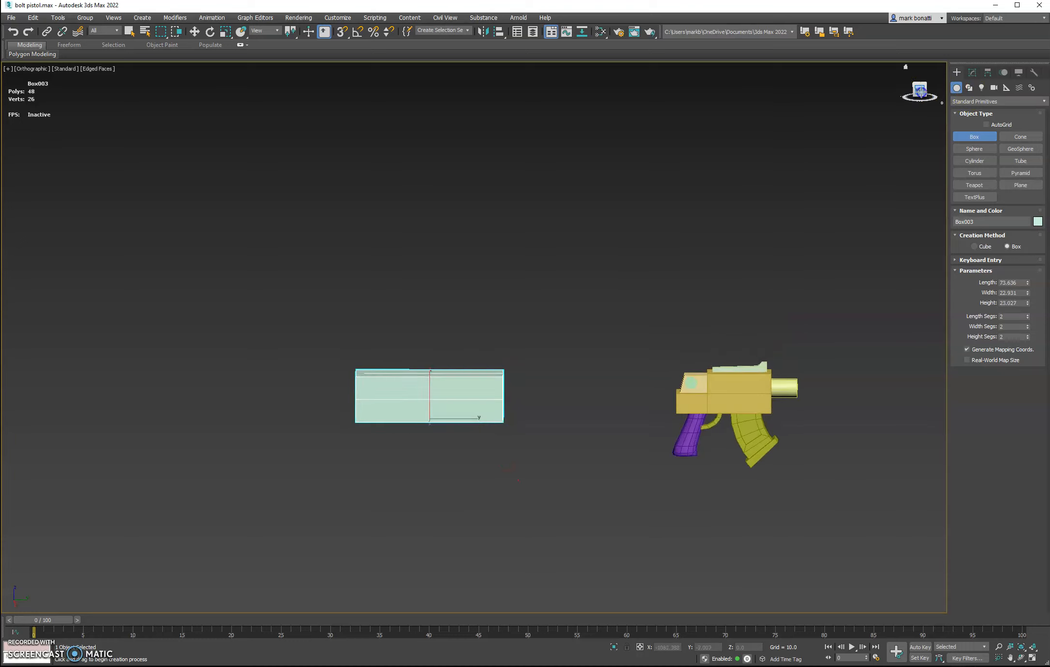
pyautogui.keyDown('alt'); pyautogui.moveTo(539, 448); pyautogui.dragTo(572, 474, button='middle'); pyautogui.keyUp('alt')
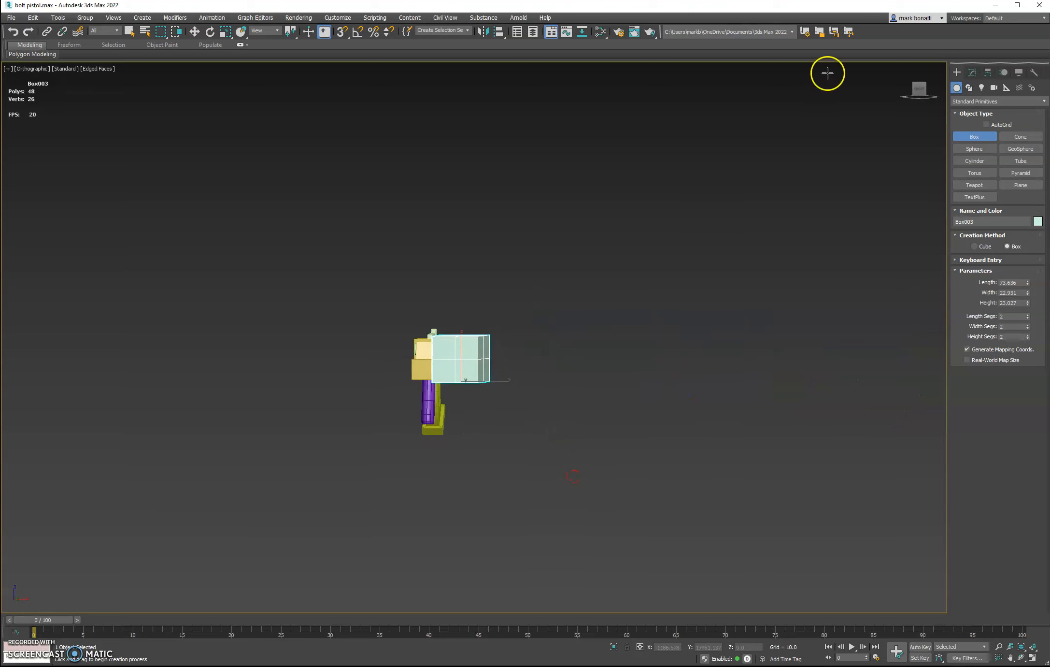
pyautogui.click(917, 90)
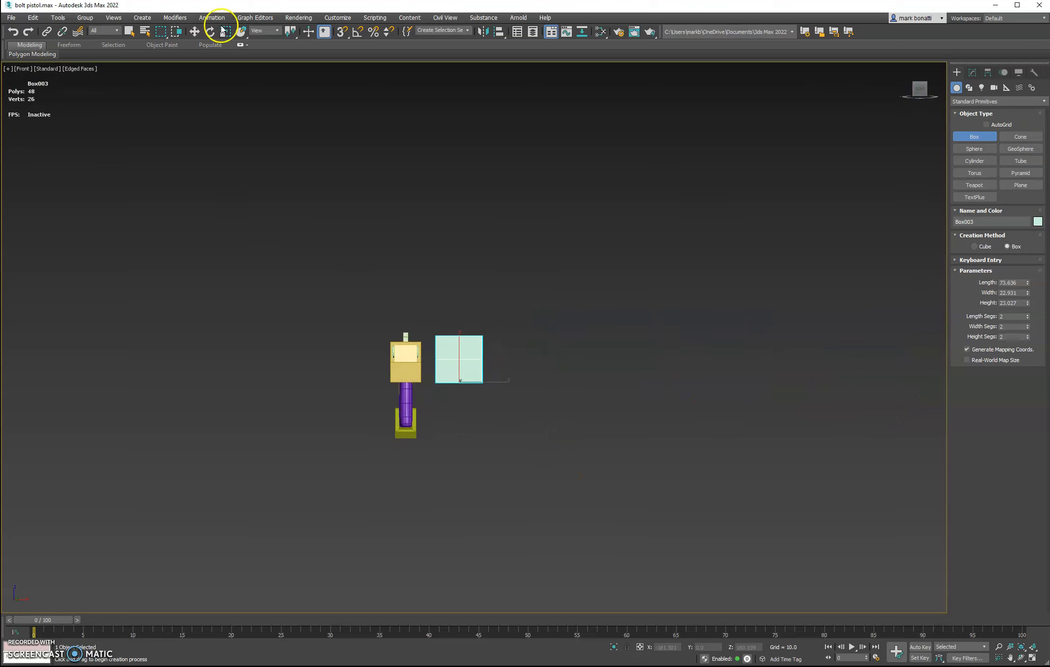
pyautogui.click(194, 32)
pyautogui.moveTo(495, 382); pyautogui.dragTo(444, 387)
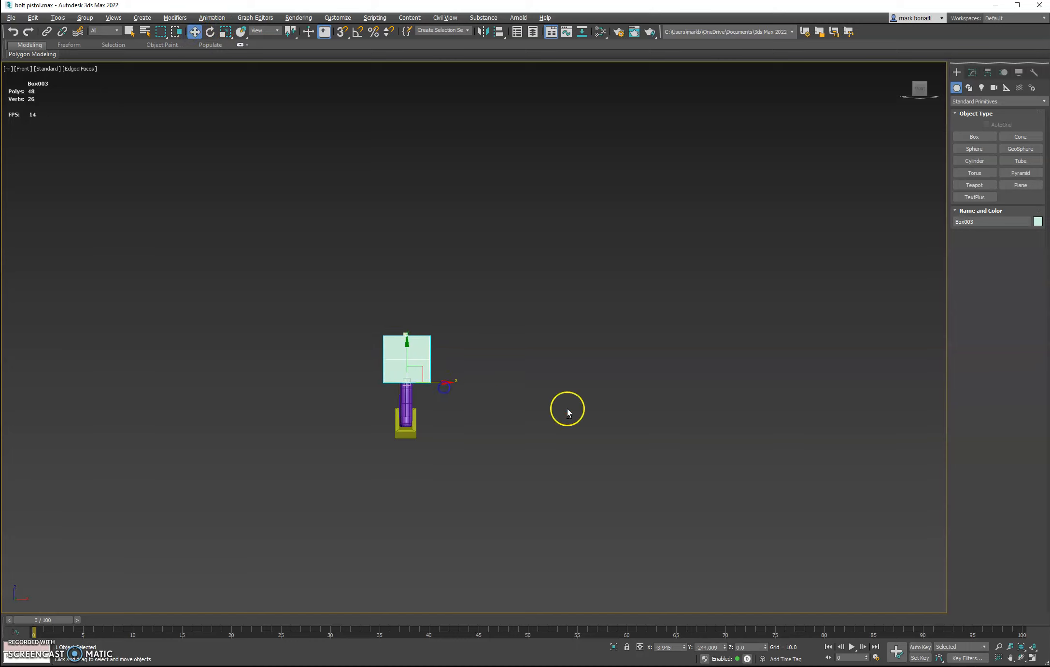
pyautogui.keyDown('alt'); pyautogui.moveTo(568, 412); pyautogui.dragTo(492, 420, button='middle'); pyautogui.keyUp('alt')
# Set the box's length to 50, width to 20 and height to 20.
pyautogui.click(919, 89)
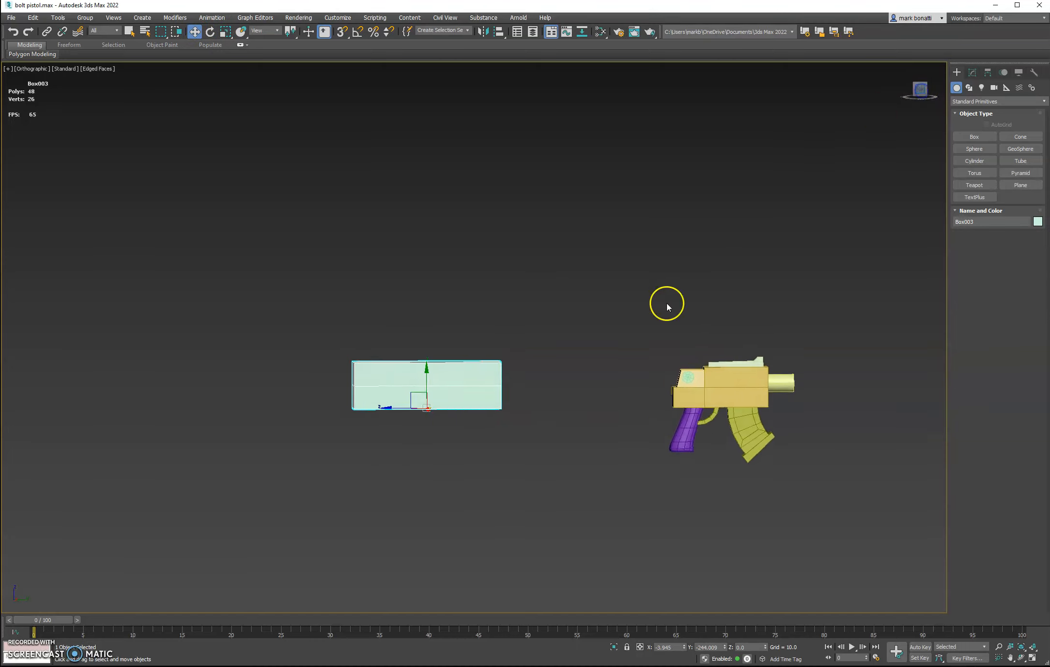
pyautogui.click(973, 72)
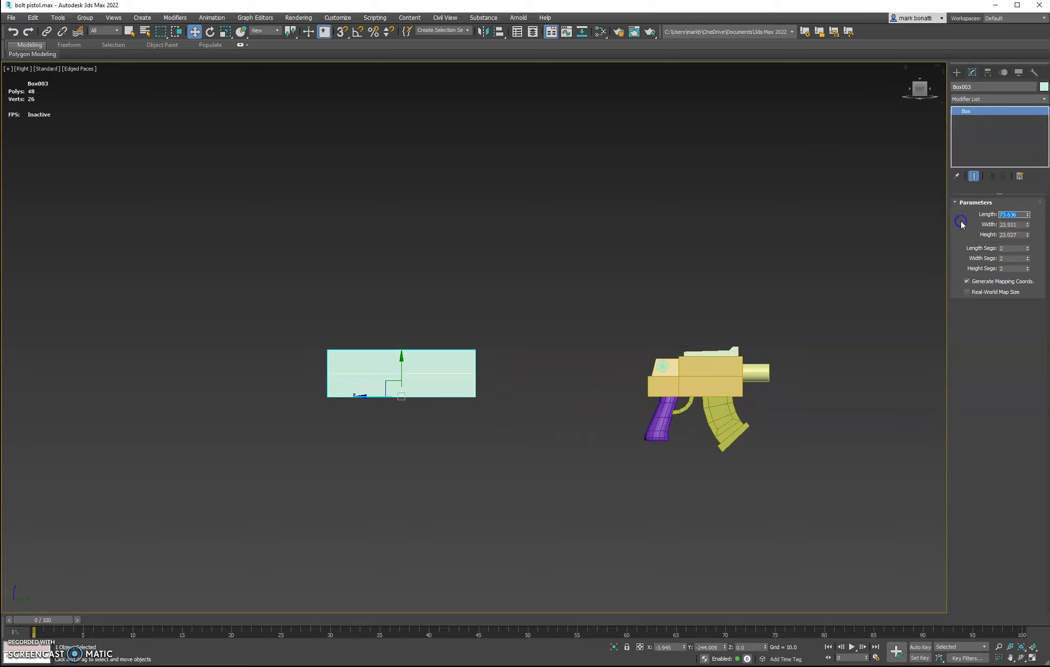
pyautogui.press('Tab')
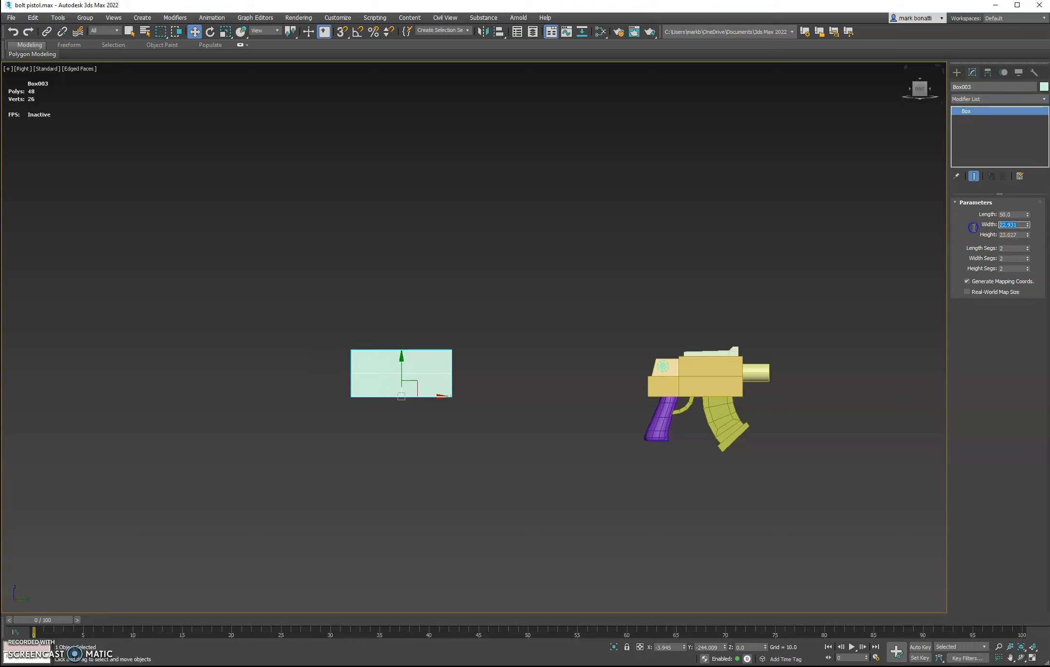
pyautogui.click(1016, 235)
pyautogui.press('Return')
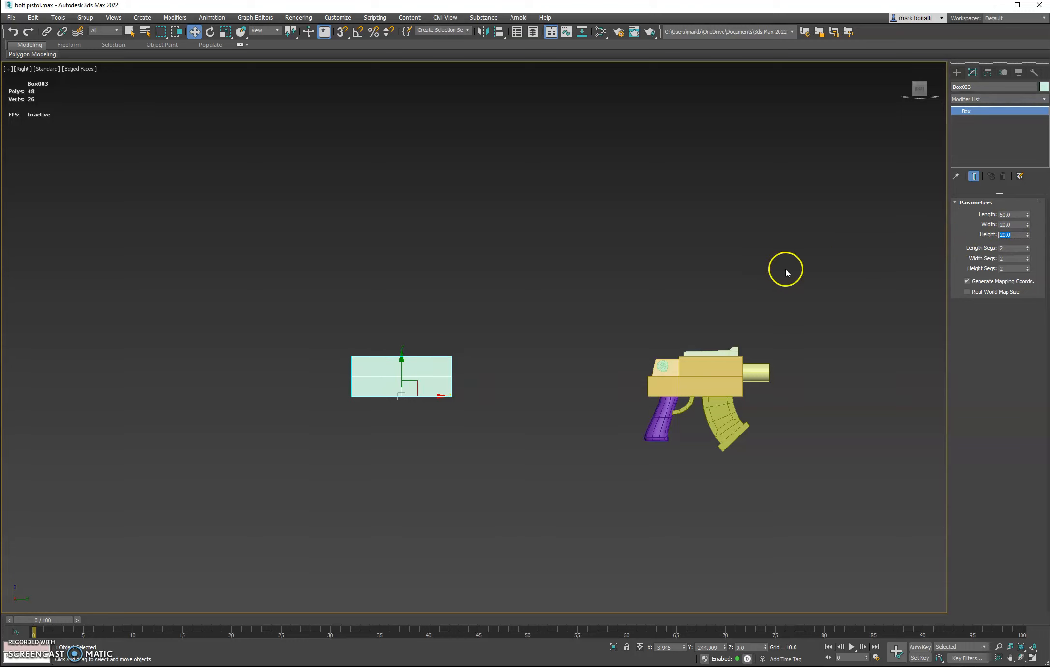
# In the right view, move the box horizontally towards the pistol to about Y -182.6.
pyautogui.moveTo(459, 411); pyautogui.dragTo(502, 389, button='middle')
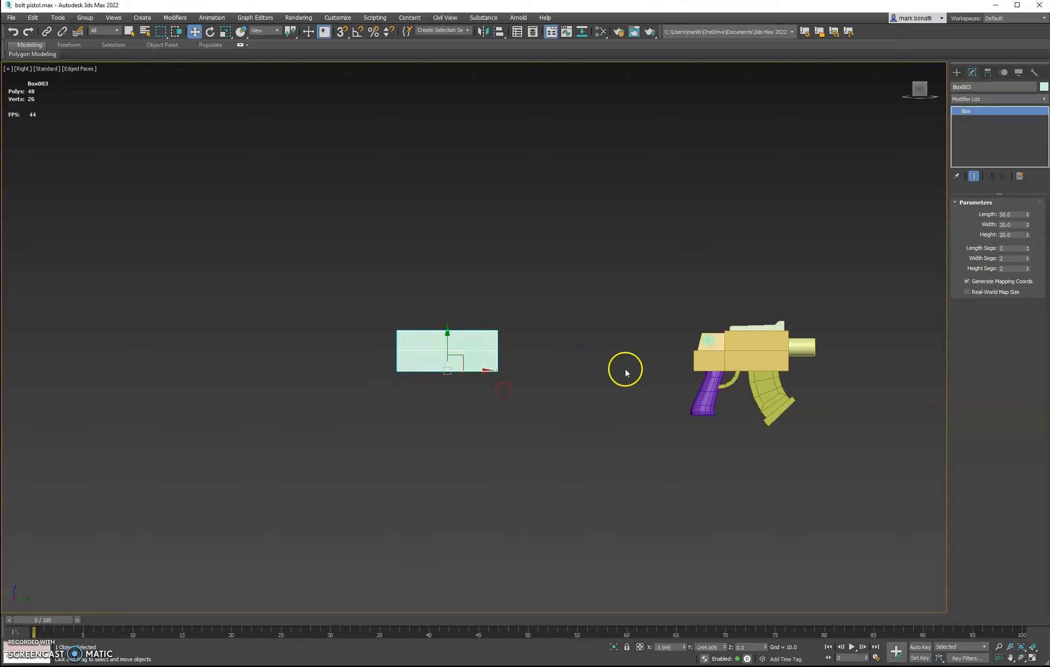
pyautogui.scroll(5, 661, 382)
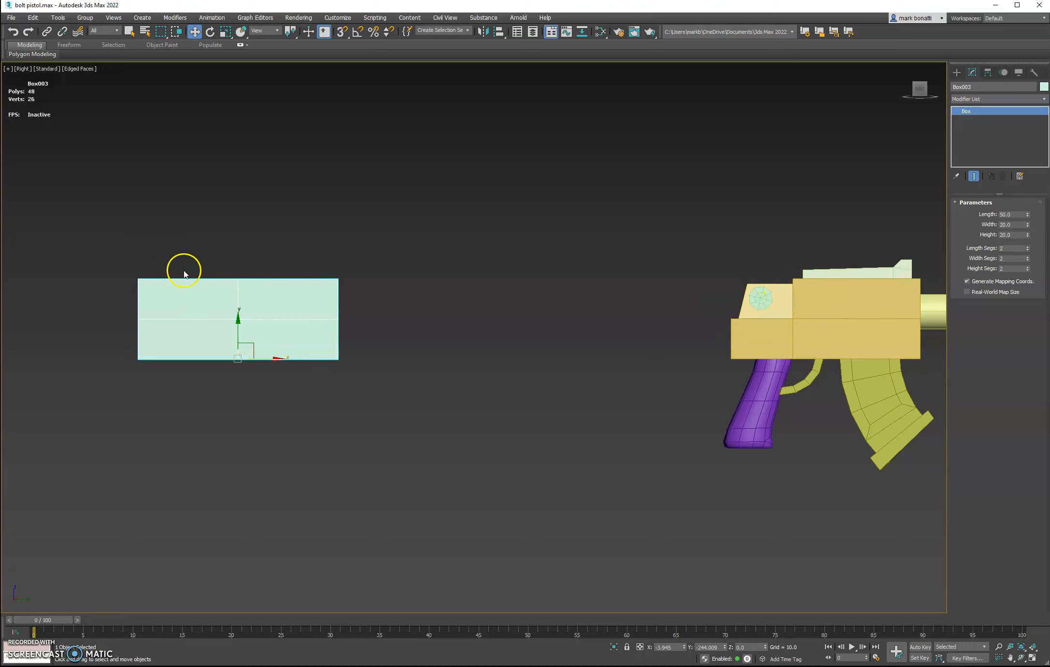
pyautogui.moveTo(352, 417); pyautogui.dragTo(483, 396, button='middle')
pyautogui.scroll(-2, 484, 396)
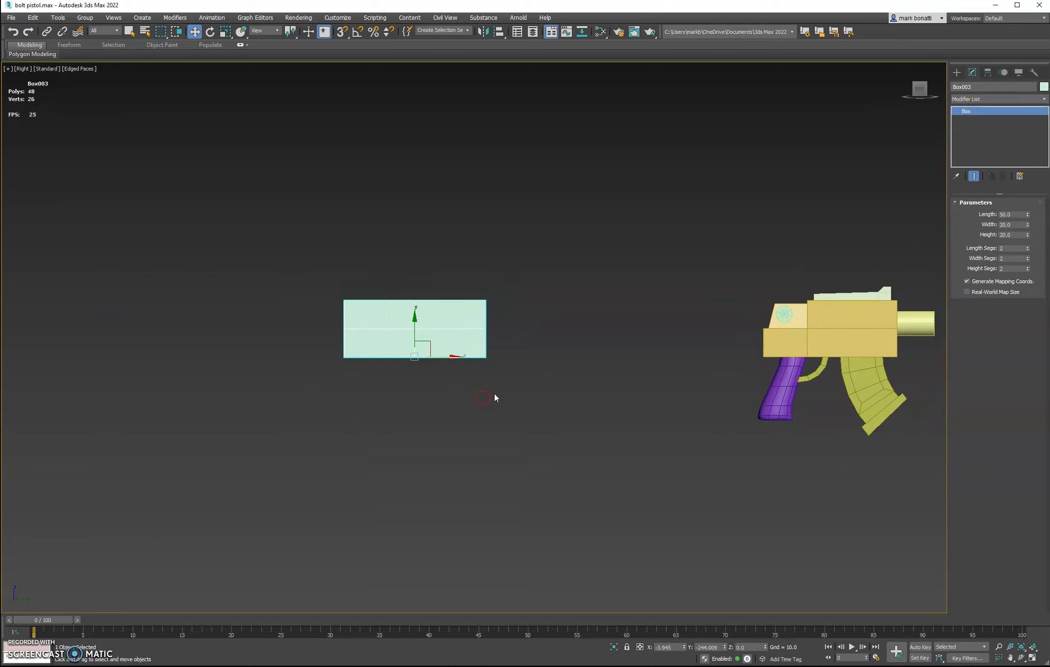
pyautogui.moveTo(452, 355); pyautogui.dragTo(624, 347)
pyautogui.moveTo(657, 391); pyautogui.dragTo(505, 398, button='middle')
pyautogui.scroll(2, 483, 397)
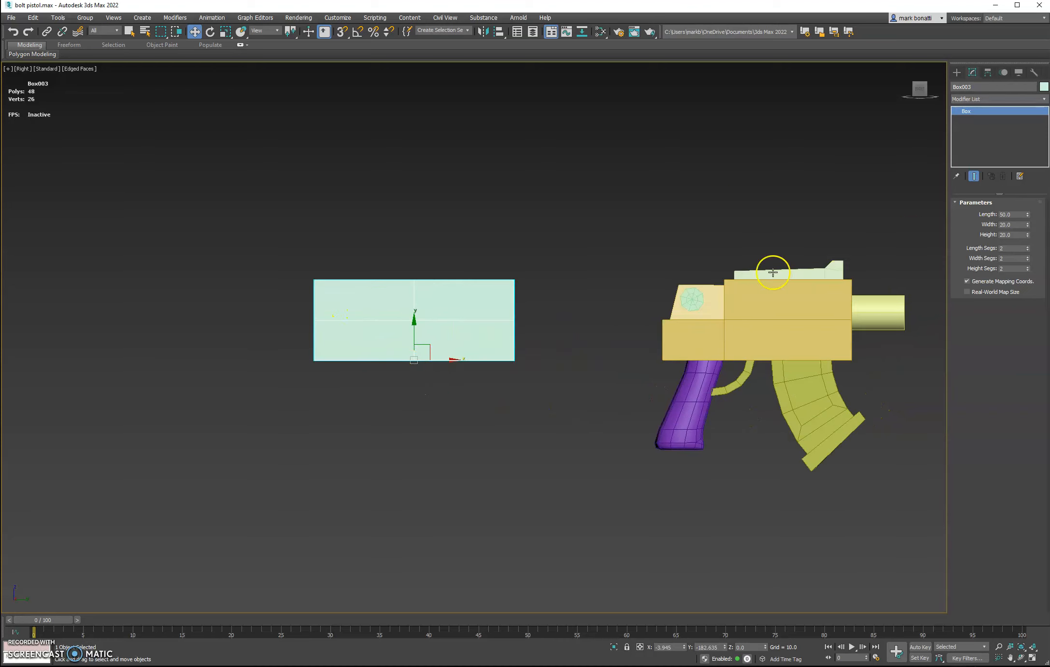
# Convert the box to an Editable Poly.
pyautogui.rightClick(472, 290)
pyautogui.moveTo(538, 394)
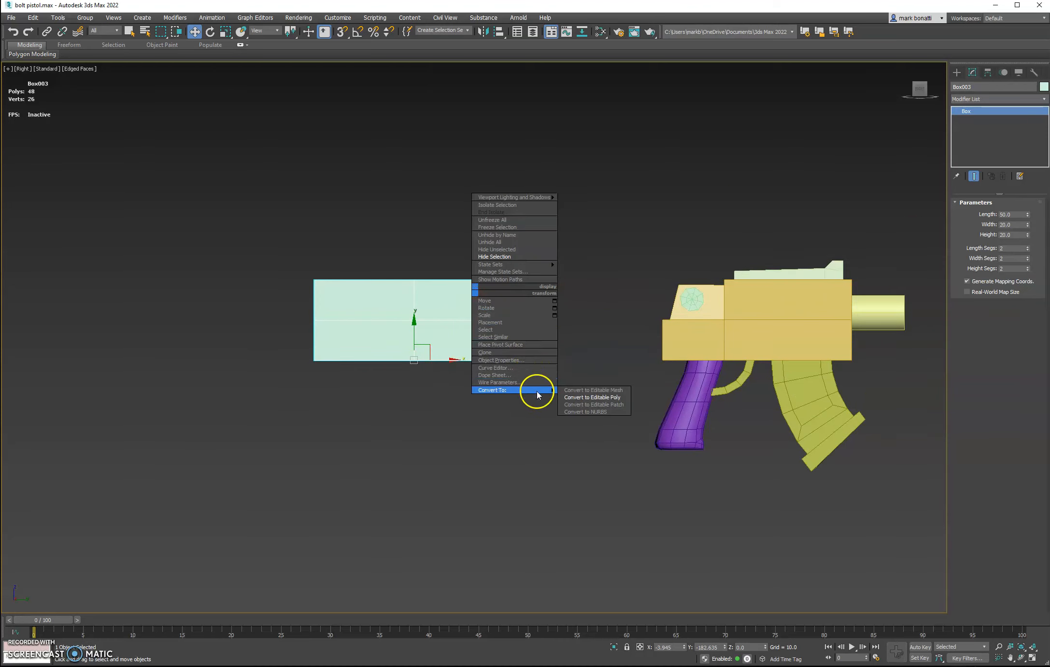
pyautogui.click(610, 397)
# Select the polygons of the box's upper rear quarter and detach them as a separate object.
pyautogui.click(1008, 214)
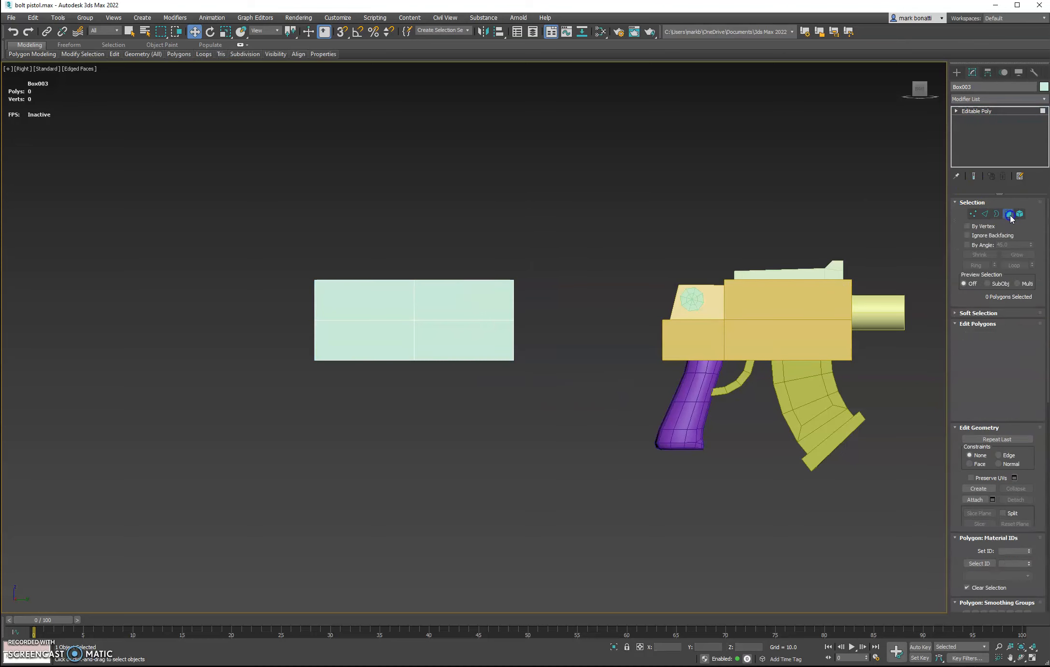
pyautogui.moveTo(267, 240); pyautogui.dragTo(377, 309)
pyautogui.keyDown('alt'); pyautogui.moveTo(391, 305); pyautogui.dragTo(406, 350, button='middle'); pyautogui.keyUp('alt')
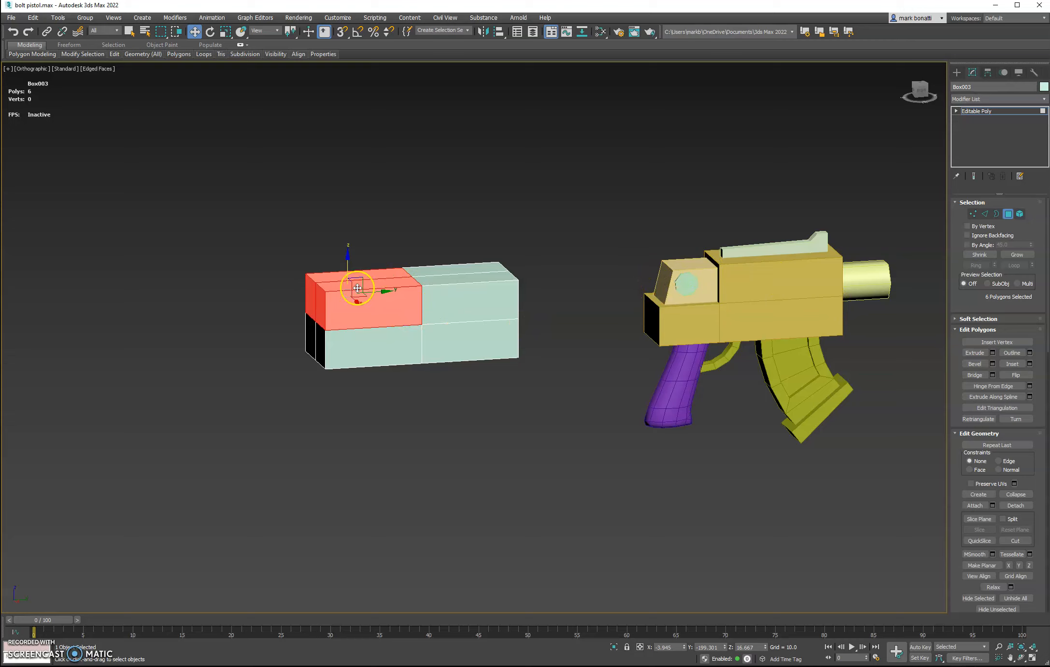
pyautogui.keyDown('alt'); pyautogui.moveTo(362, 291); pyautogui.dragTo(447, 316, button='middle'); pyautogui.keyUp('alt')
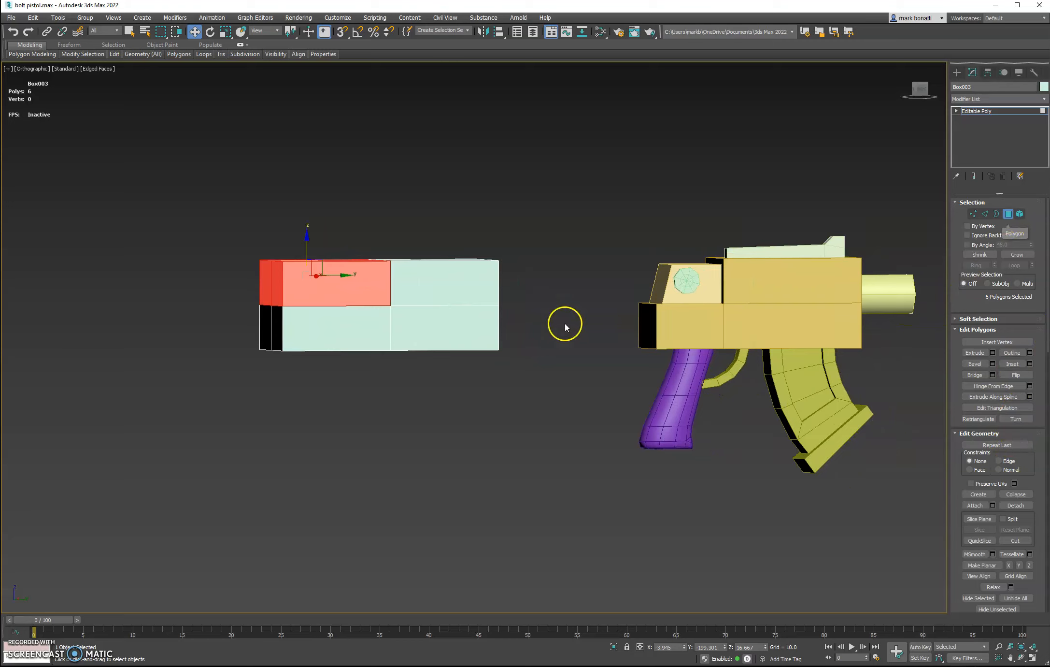
pyautogui.click(1023, 507)
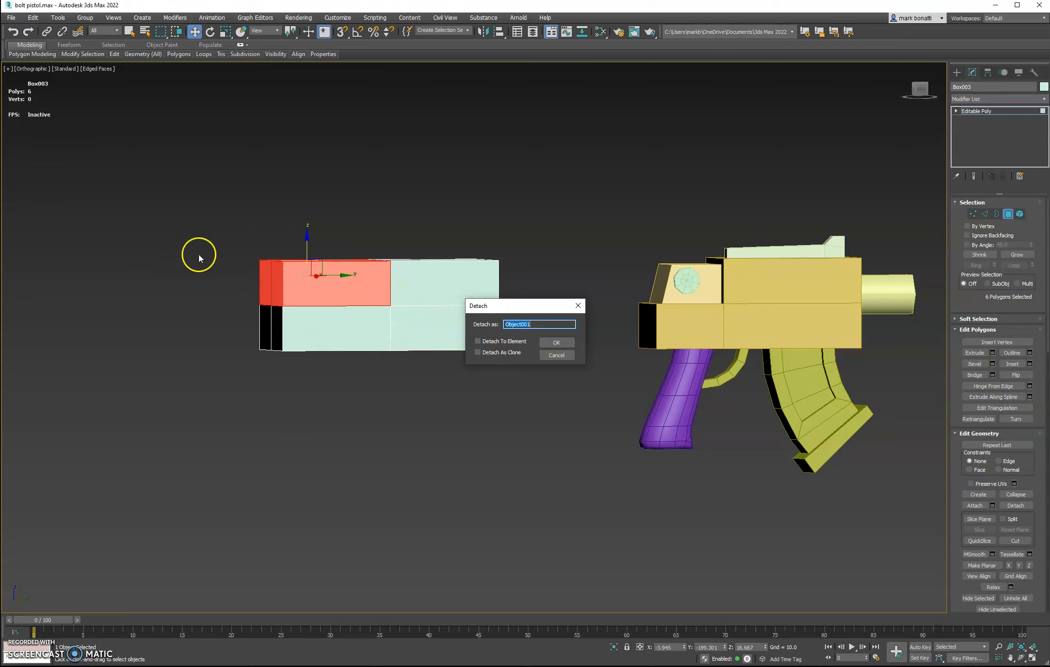
pyautogui.click(556, 342)
pyautogui.keyDown('alt'); pyautogui.moveTo(525, 372); pyautogui.dragTo(515, 379, button='middle'); pyautogui.keyUp('alt')
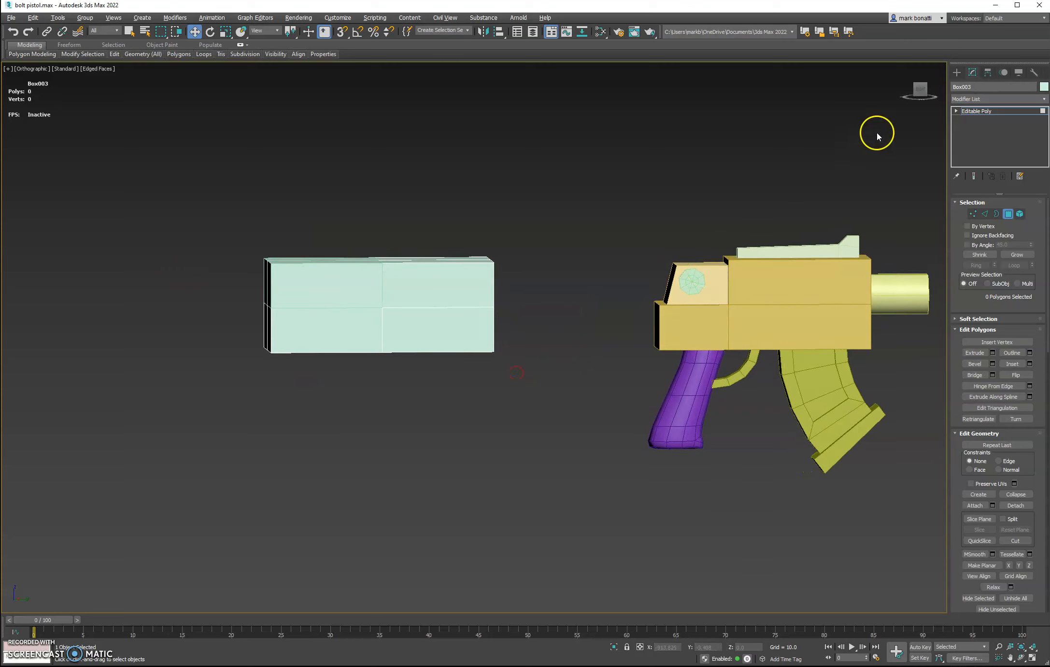
# Leave polygon editing and move the detached block up and back to about Y -208.7, Z 23.1, clear of the body.
pyautogui.click(923, 93)
pyautogui.moveTo(631, 424); pyautogui.dragTo(499, 342, button='middle')
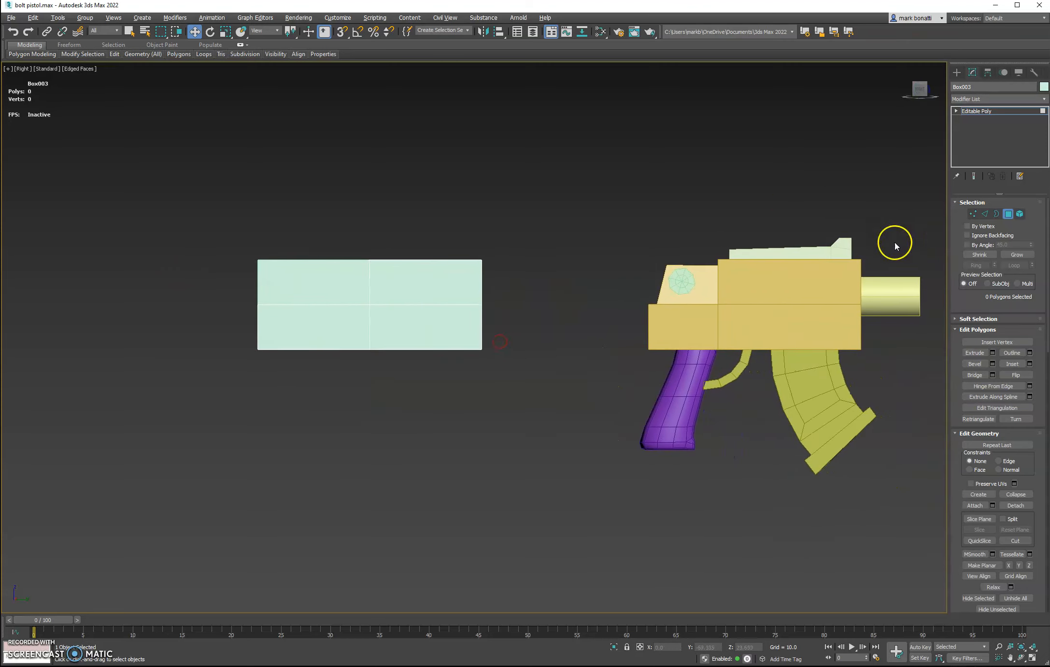
pyautogui.click(1008, 214)
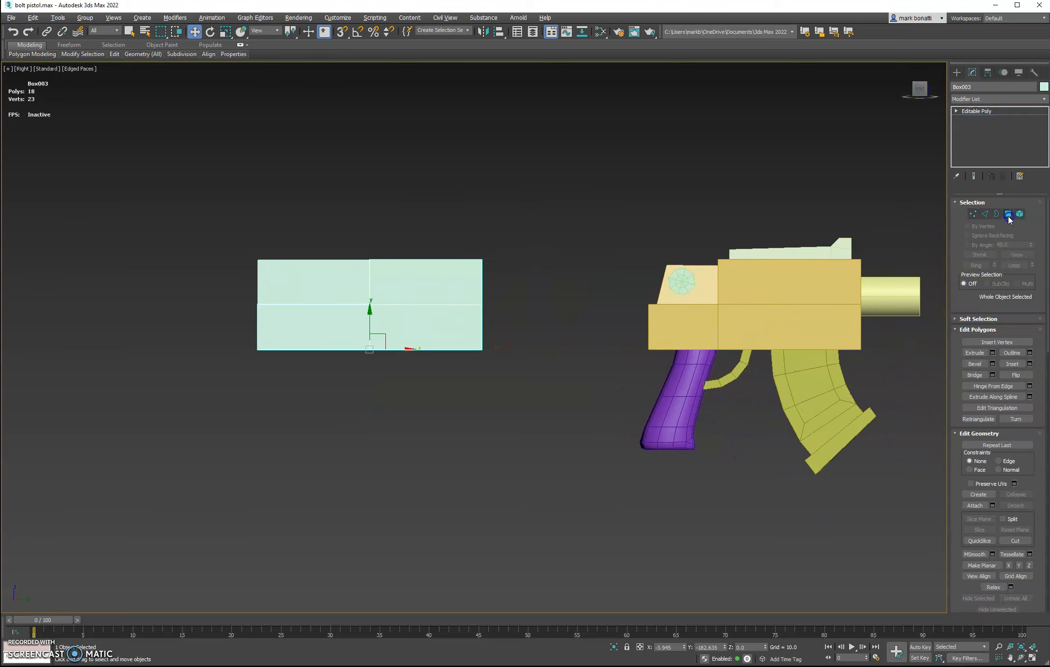
pyautogui.click(505, 202)
pyautogui.click(338, 279)
pyautogui.moveTo(385, 337); pyautogui.dragTo(269, 233)
pyautogui.moveTo(285, 339)
pyautogui.keyDown('alt'); pyautogui.mouseDown(button='middle')
pyautogui.moveTo(322, 335)
pyautogui.moveTo(304, 340)
pyautogui.mouseUp(button='middle'); pyautogui.keyUp('alt')
pyautogui.moveTo(296, 261); pyautogui.dragTo(314, 300, button='middle')
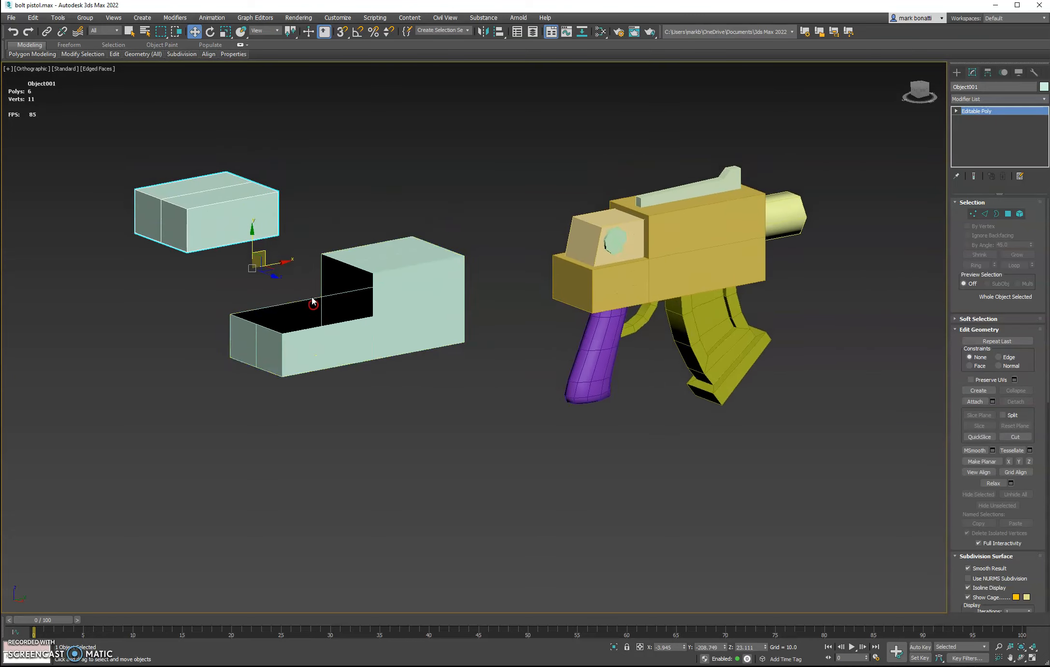
pyautogui.scroll(5, 314, 300)
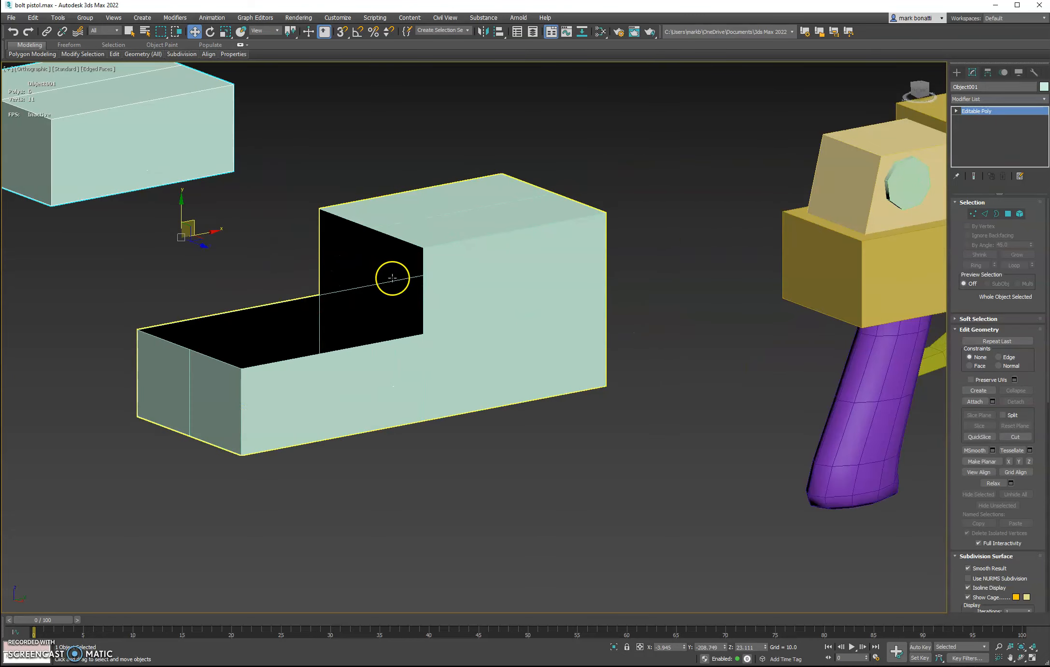
pyautogui.keyDown('alt'); pyautogui.moveTo(429, 322); pyautogui.dragTo(659, 361, button='middle'); pyautogui.keyUp('alt')
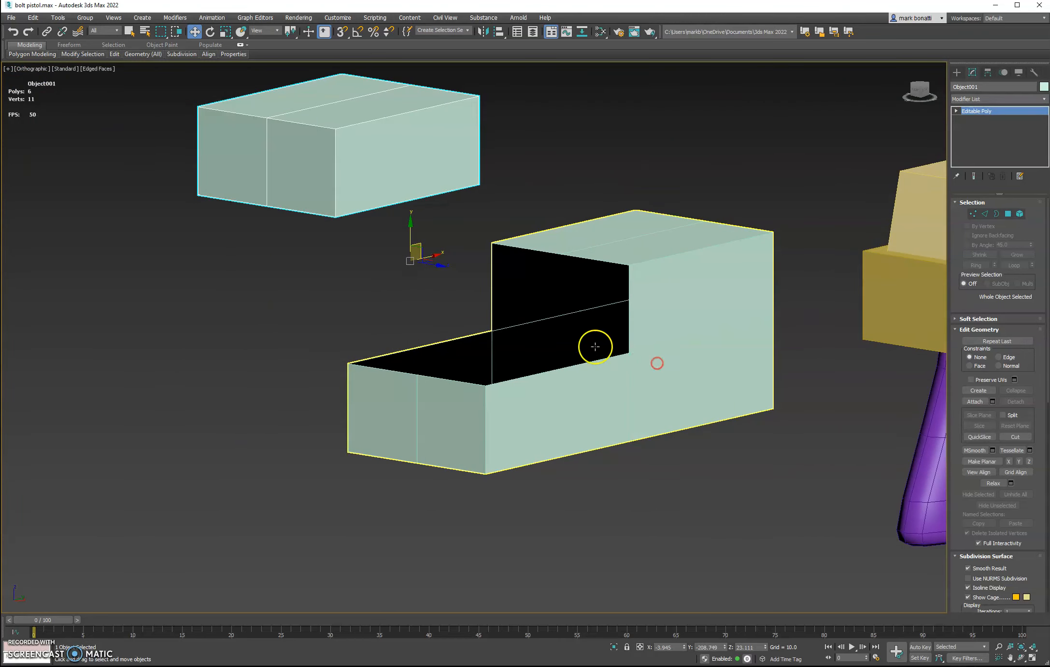
pyautogui.click(617, 648)
pyautogui.scroll(-5, 570, 498)
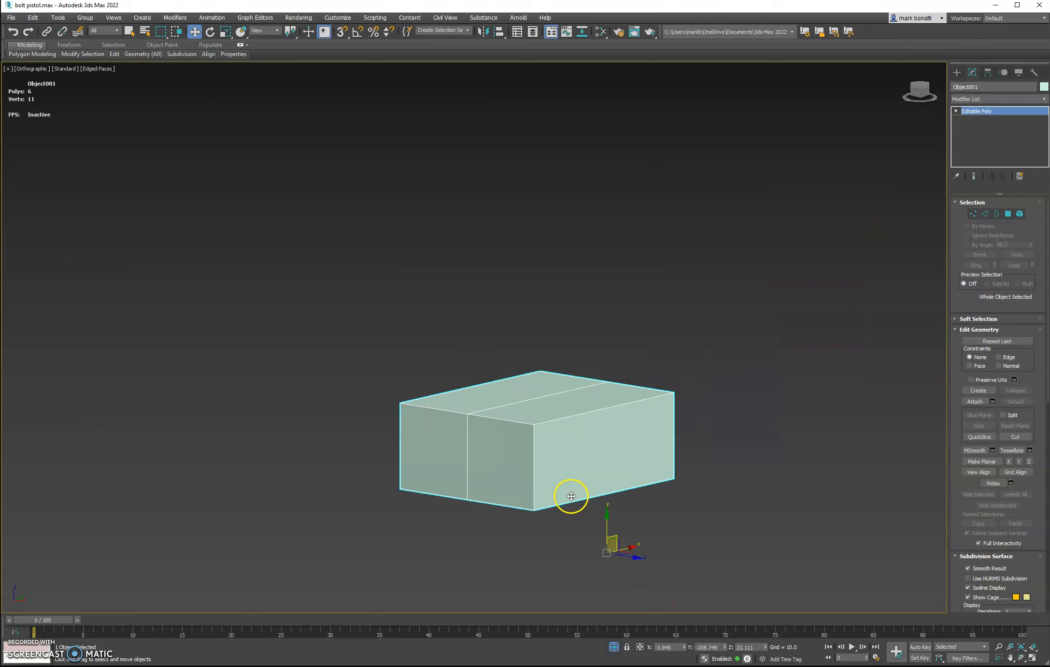
pyautogui.click(614, 647)
# Select the notched main body and isolate it from the rest of the scene.
pyautogui.moveTo(659, 551); pyautogui.dragTo(604, 543, button='middle')
pyautogui.click(613, 396)
pyautogui.click(614, 647)
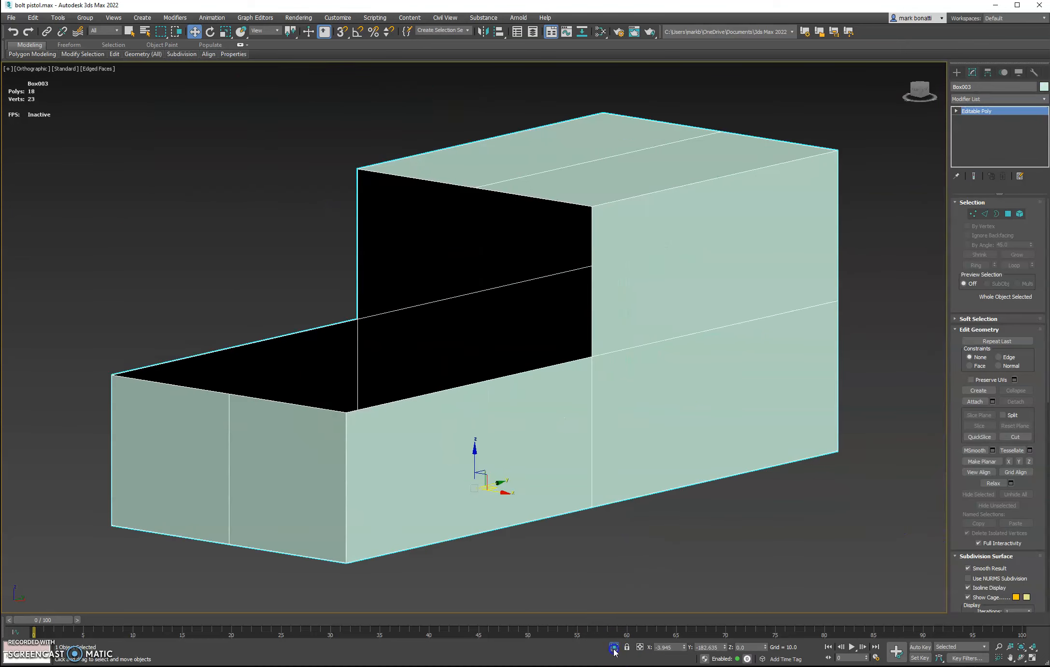
pyautogui.scroll(-3, 561, 493)
pyautogui.keyDown('alt'); pyautogui.moveTo(556, 495); pyautogui.dragTo(552, 508, button='middle'); pyautogui.keyUp('alt')
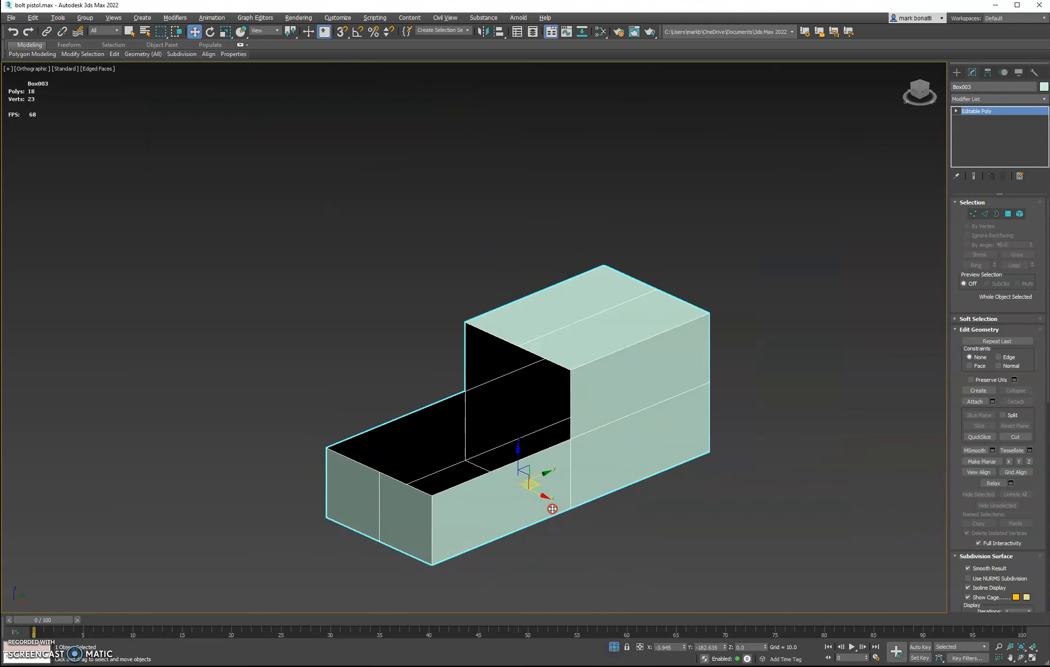
# Bridge the two vertical border edges of the notch to close its upright opening.
pyautogui.click(985, 214)
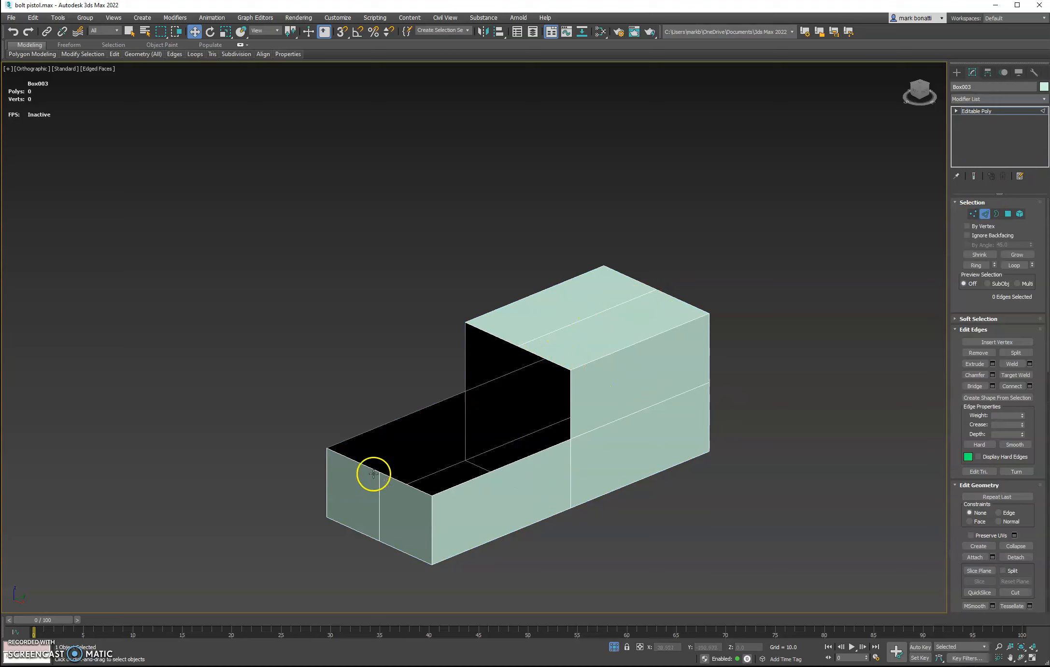
pyautogui.click(466, 356)
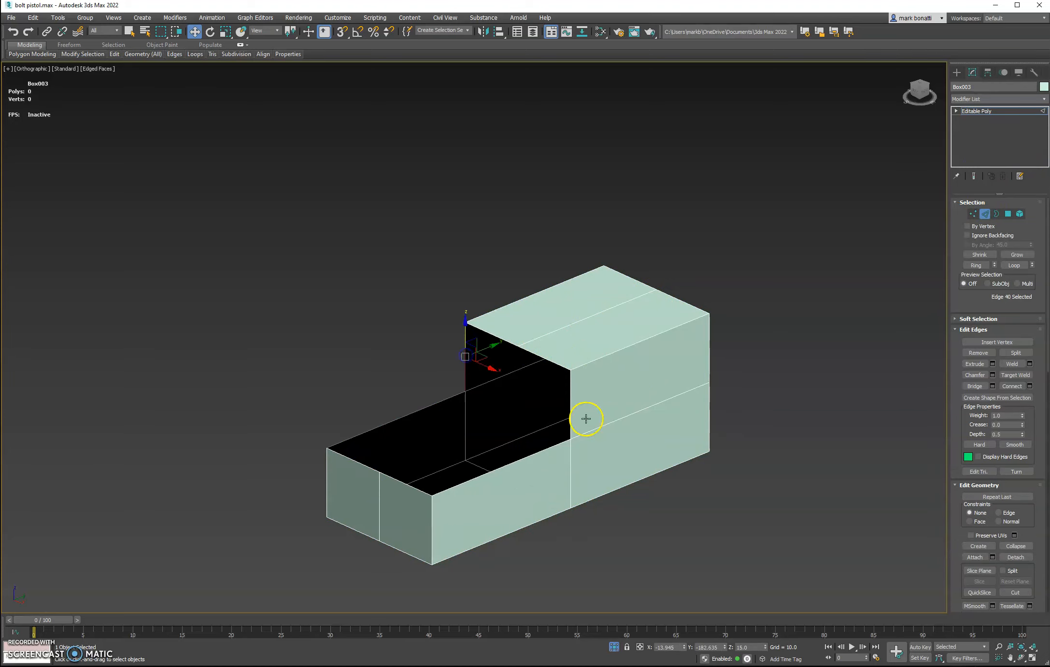
pyautogui.keyDown('ctrl'); pyautogui.click(570, 402); pyautogui.keyUp('ctrl')
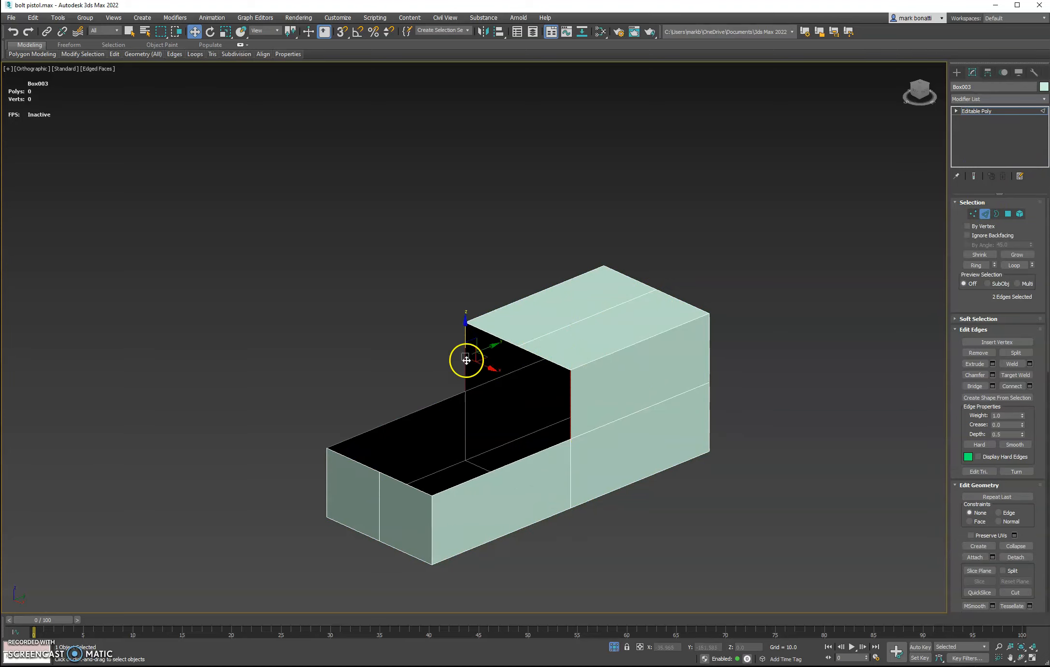
pyautogui.click(978, 388)
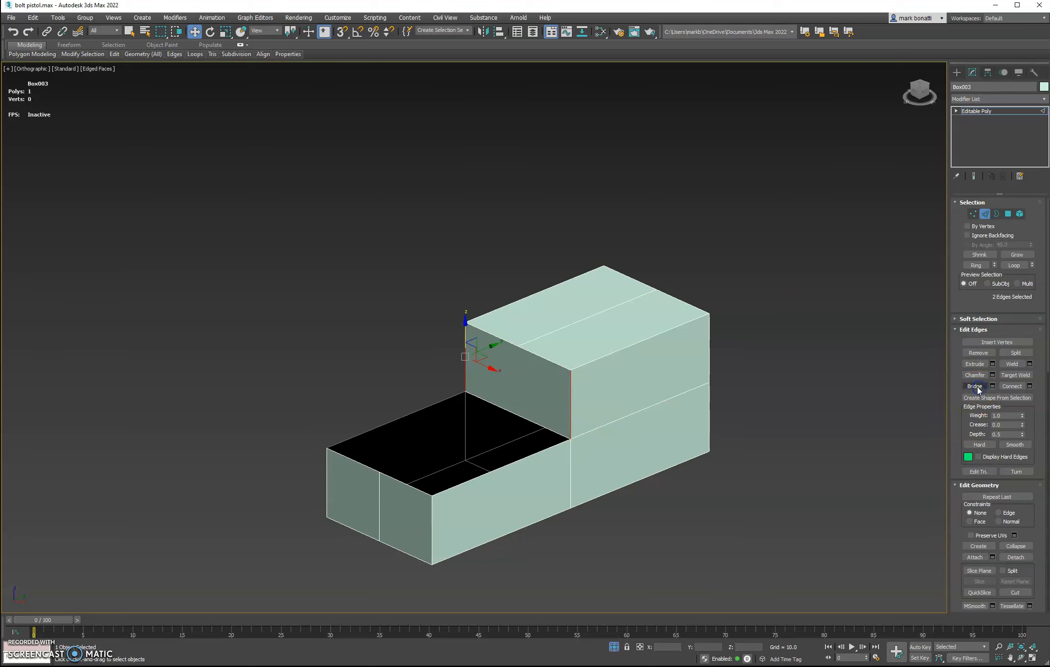
# Bridge the two long horizontal border edges of the lower rear section to close its top opening.
pyautogui.click(407, 414)
pyautogui.keyDown('ctrl'); pyautogui.click(493, 472); pyautogui.keyUp('ctrl')
pyautogui.click(975, 386)
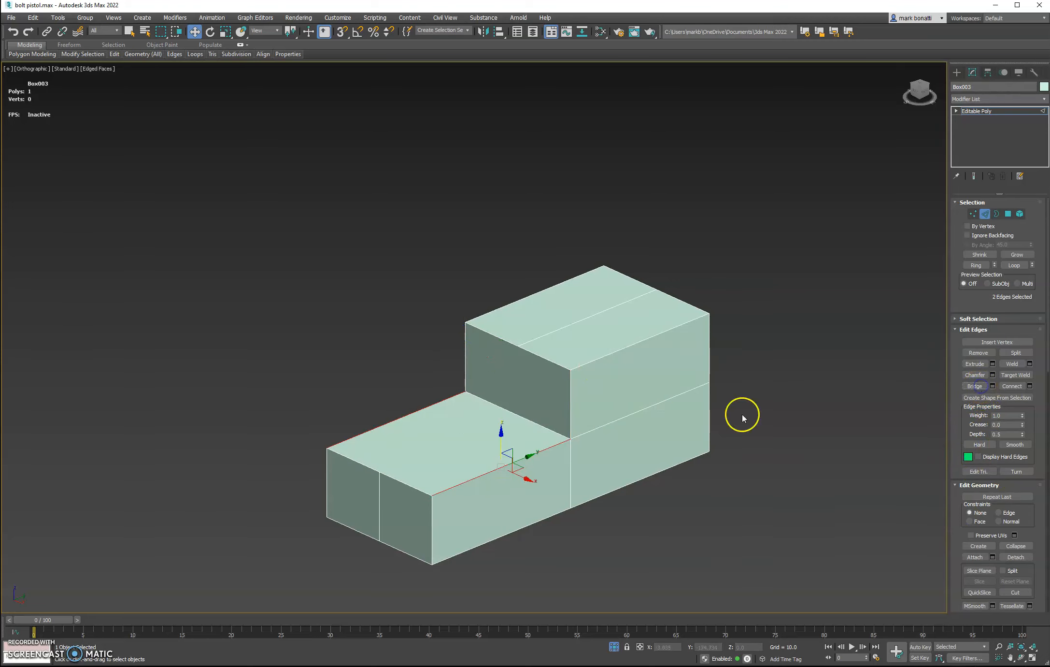
pyautogui.keyDown('alt'); pyautogui.moveTo(418, 590); pyautogui.dragTo(456, 565, button='middle'); pyautogui.keyUp('alt')
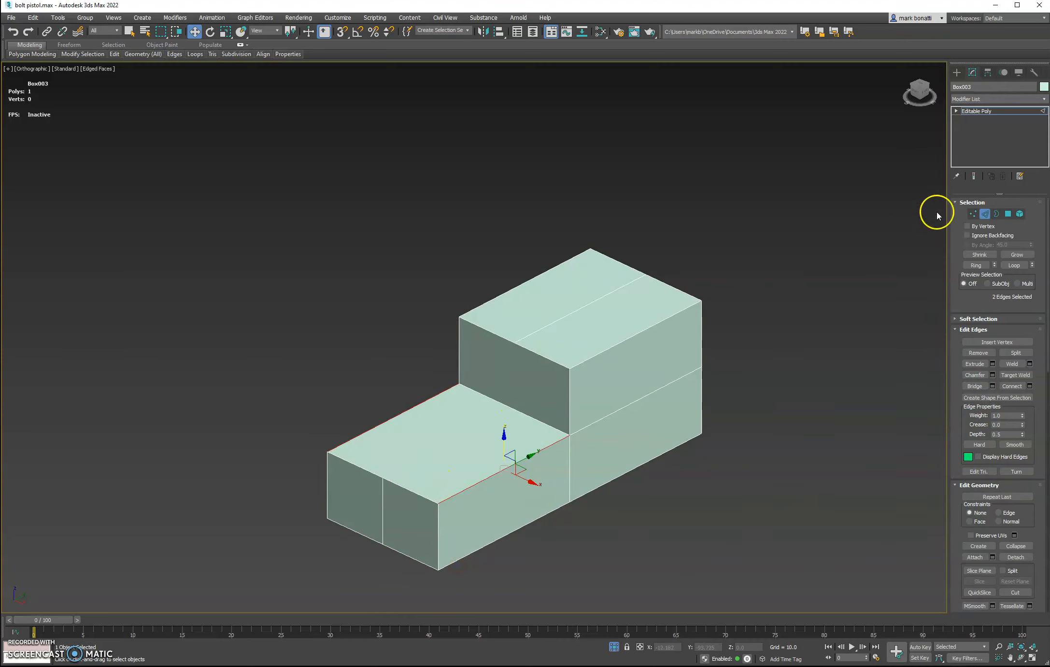
# Pull the upper section's rear top middle vertex upward and the lower section's rear top middle vertex outward to about Y -210.7.
pyautogui.click(974, 214)
pyautogui.click(517, 342)
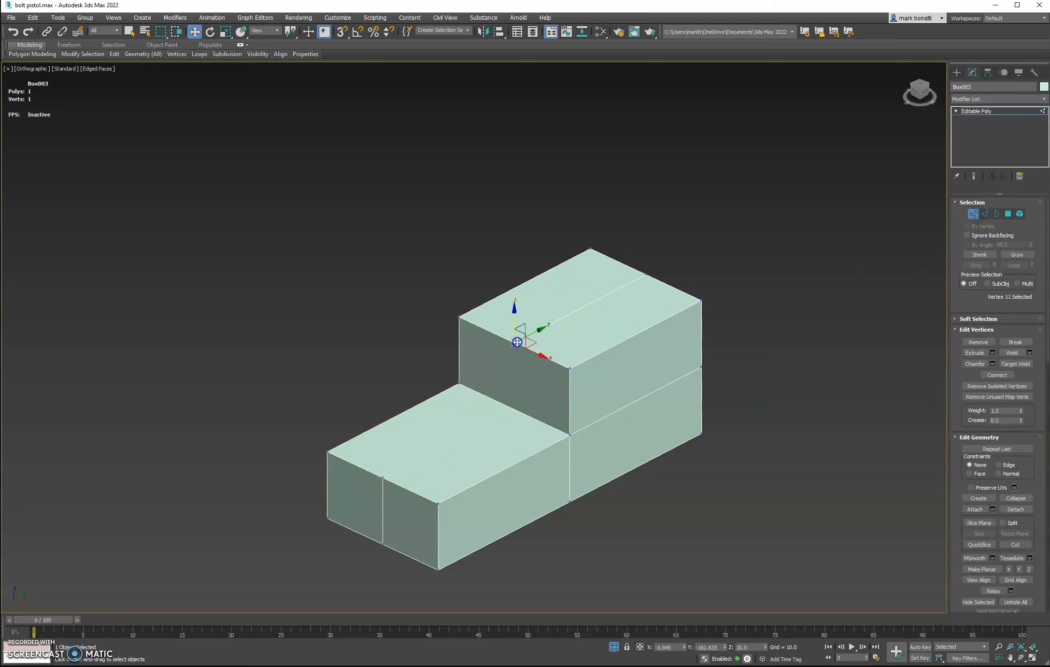
pyautogui.moveTo(513, 313)
pyautogui.mouseDown()
pyautogui.moveTo(516, 278)
pyautogui.moveTo(516, 294)
pyautogui.mouseUp()
pyautogui.click(381, 476)
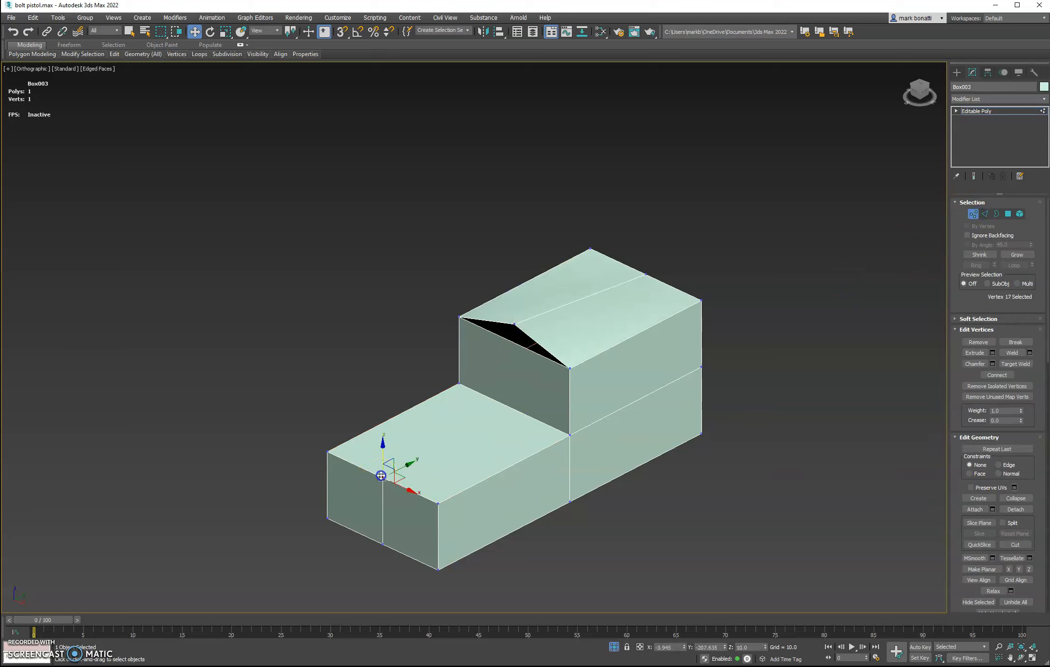
pyautogui.moveTo(394, 478); pyautogui.dragTo(379, 486)
pyautogui.keyDown('alt'); pyautogui.moveTo(467, 488); pyautogui.dragTo(505, 482, button='middle'); pyautogui.keyUp('alt')
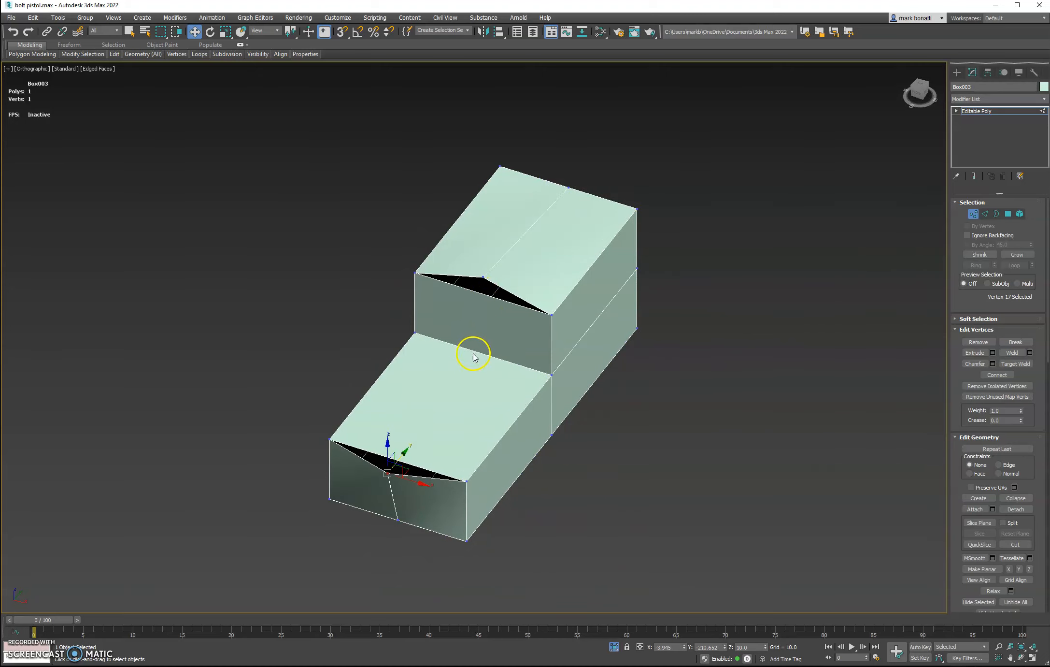
# Connect the three cross edges of the bridged faces with one segment, running a centre line along the lower top and up the step.
pyautogui.click(985, 214)
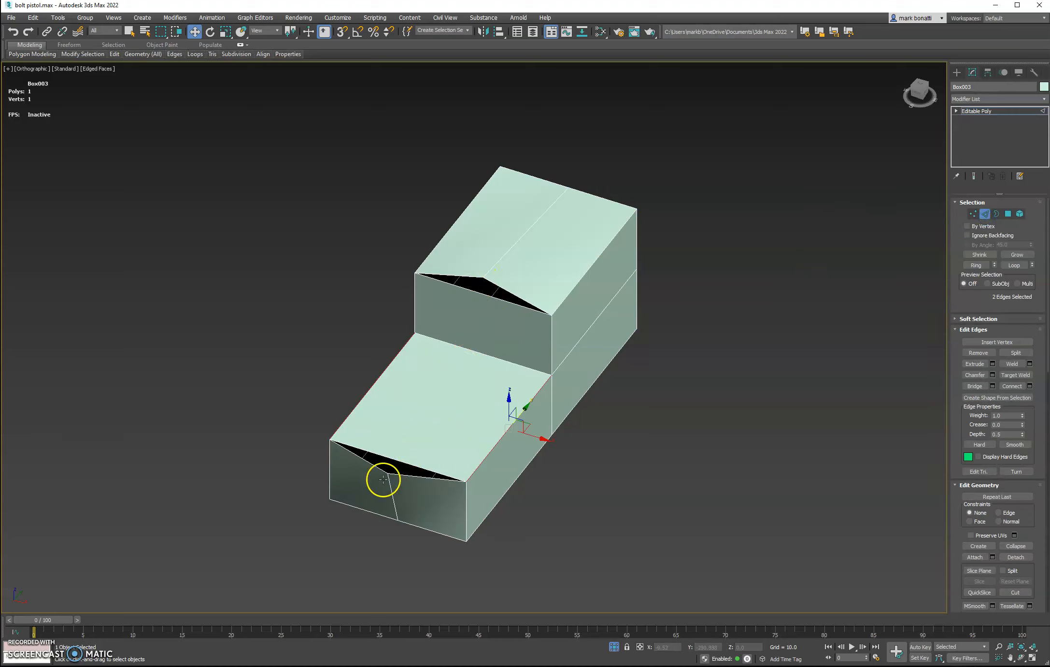
pyautogui.click(400, 460)
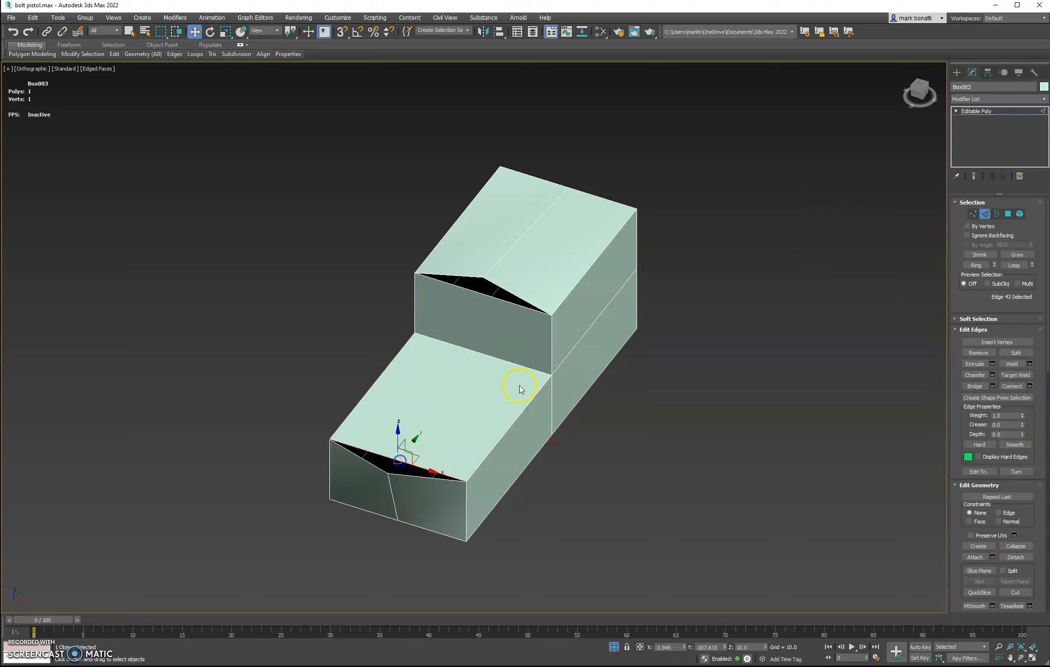
pyautogui.keyDown('ctrl'); pyautogui.click(485, 353); pyautogui.keyUp('ctrl')
pyautogui.keyDown('ctrl'); pyautogui.click(503, 301); pyautogui.keyUp('ctrl')
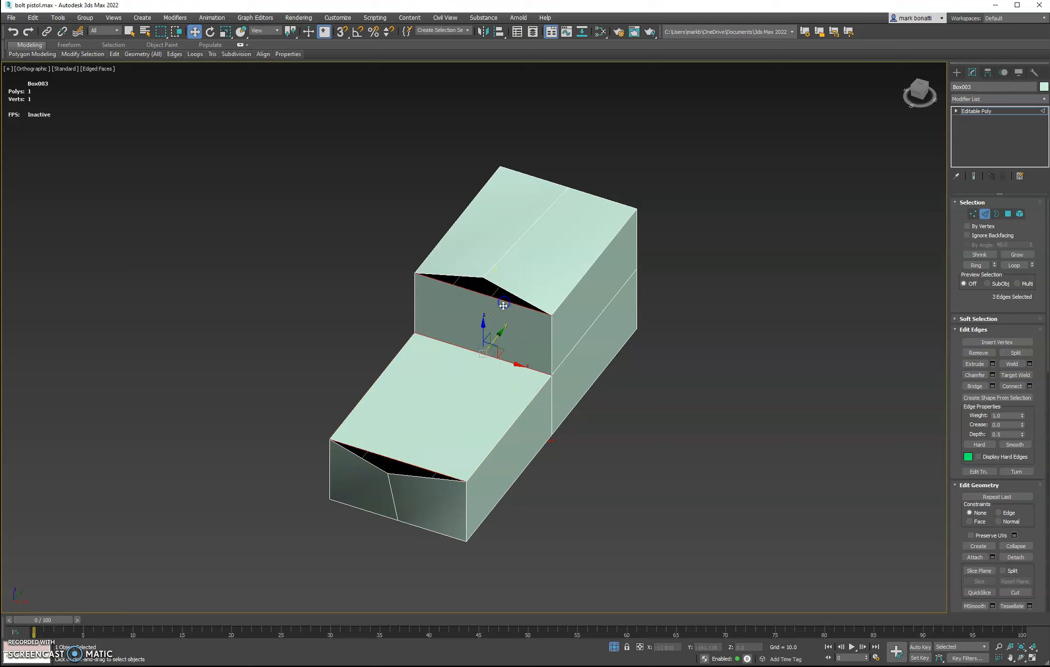
pyautogui.click(1030, 386)
pyautogui.moveTo(489, 332); pyautogui.dragTo(768, 316)
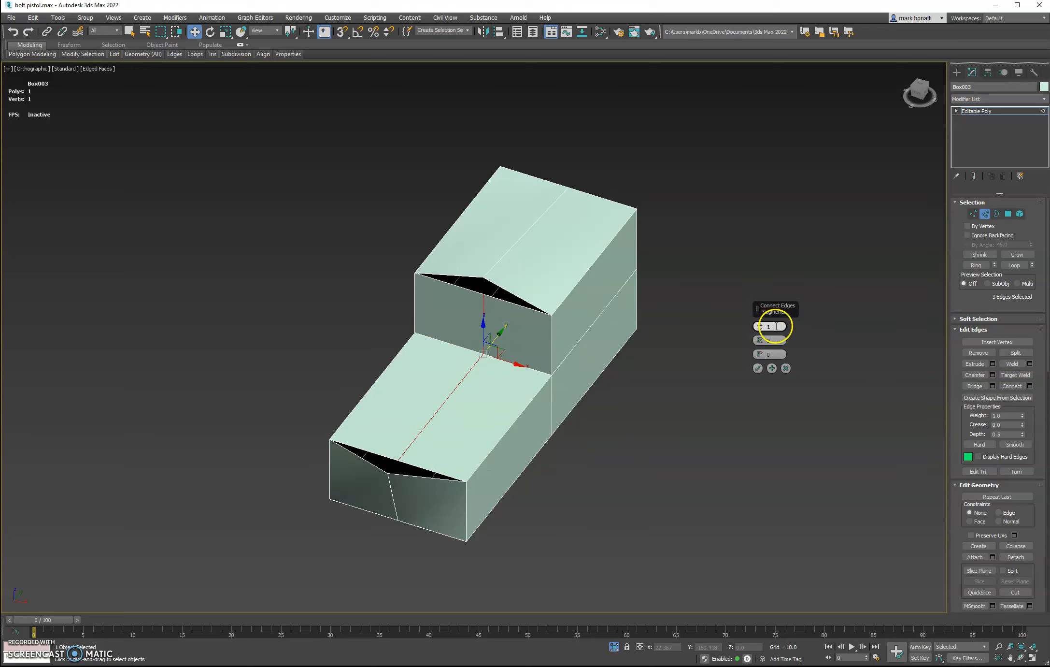
pyautogui.click(758, 368)
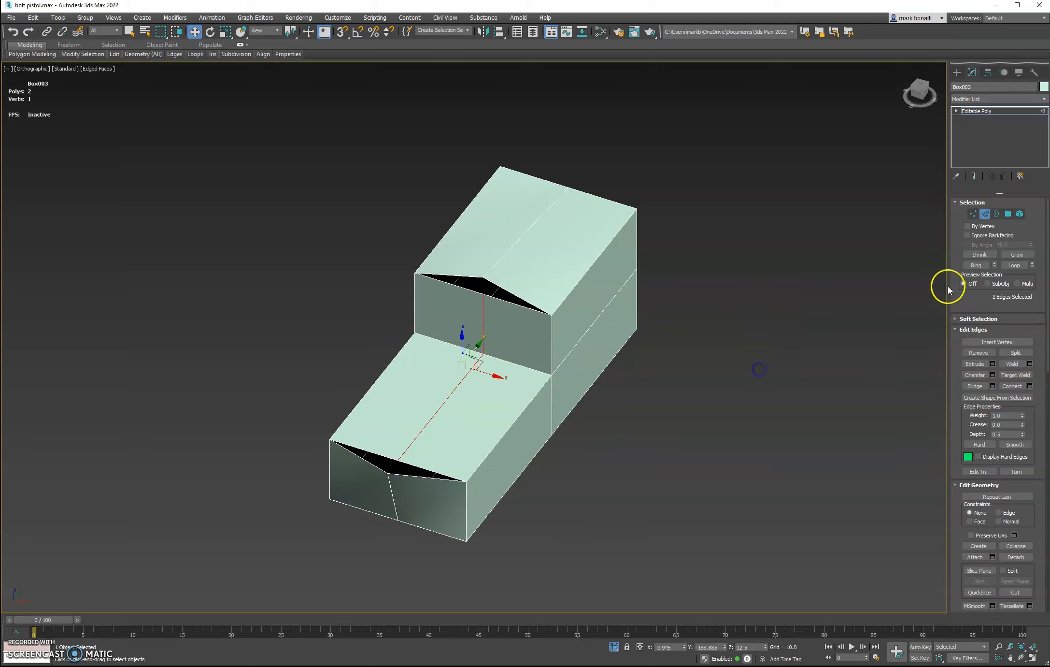
# Target-weld the raised upper middle vertex to the new centre-line vertex on the step's top edge.
pyautogui.click(972, 215)
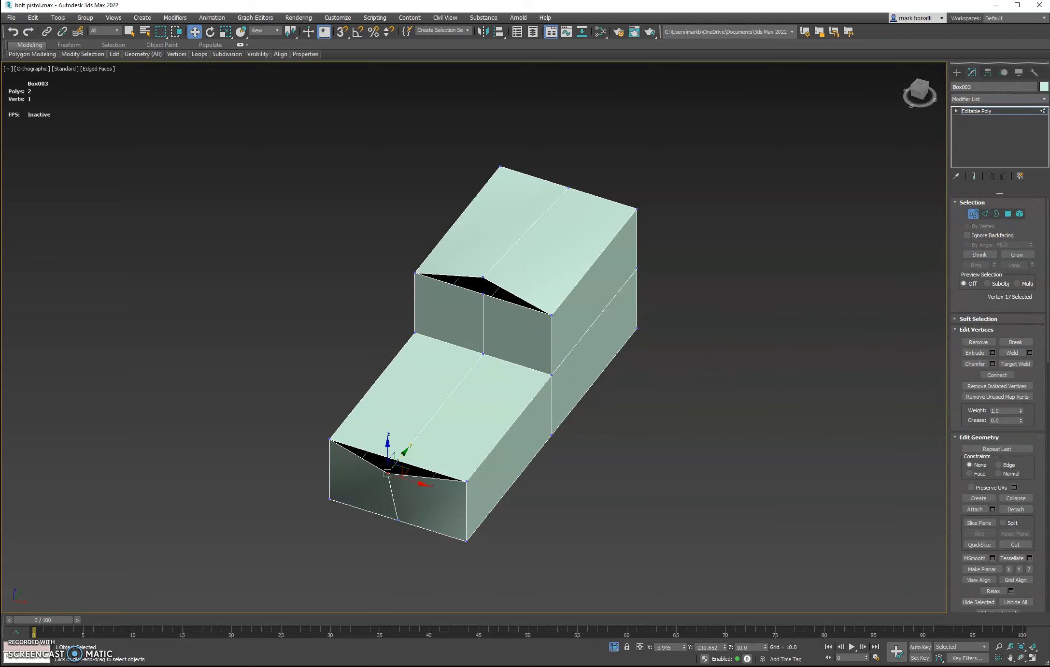
pyautogui.click(1022, 366)
pyautogui.scroll(5, 501, 292)
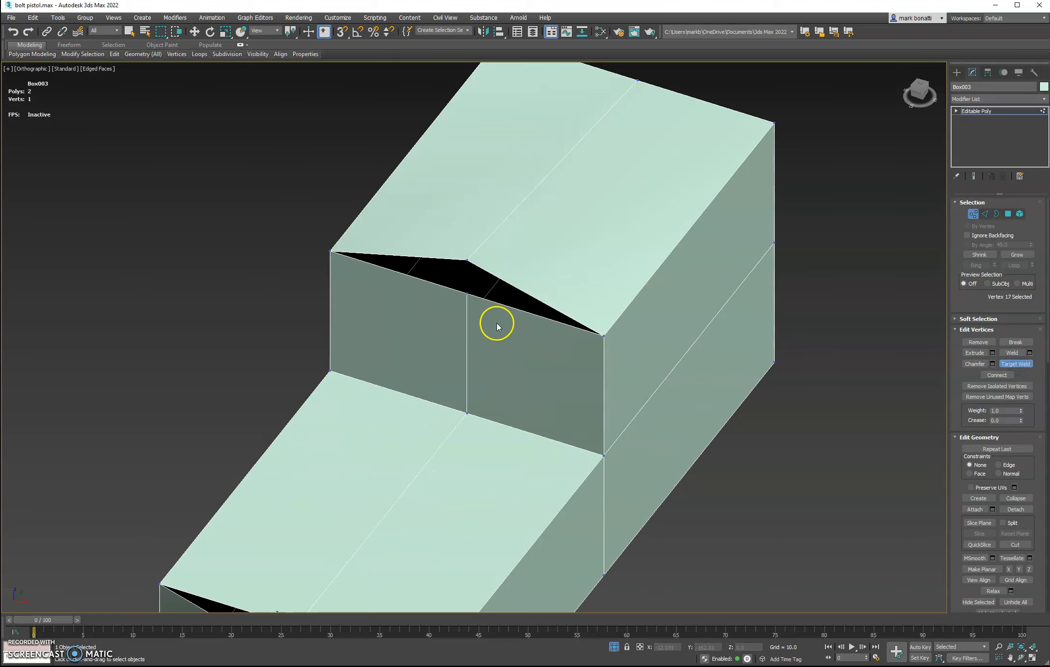
pyautogui.moveTo(490, 363); pyautogui.dragTo(404, 217, button='middle')
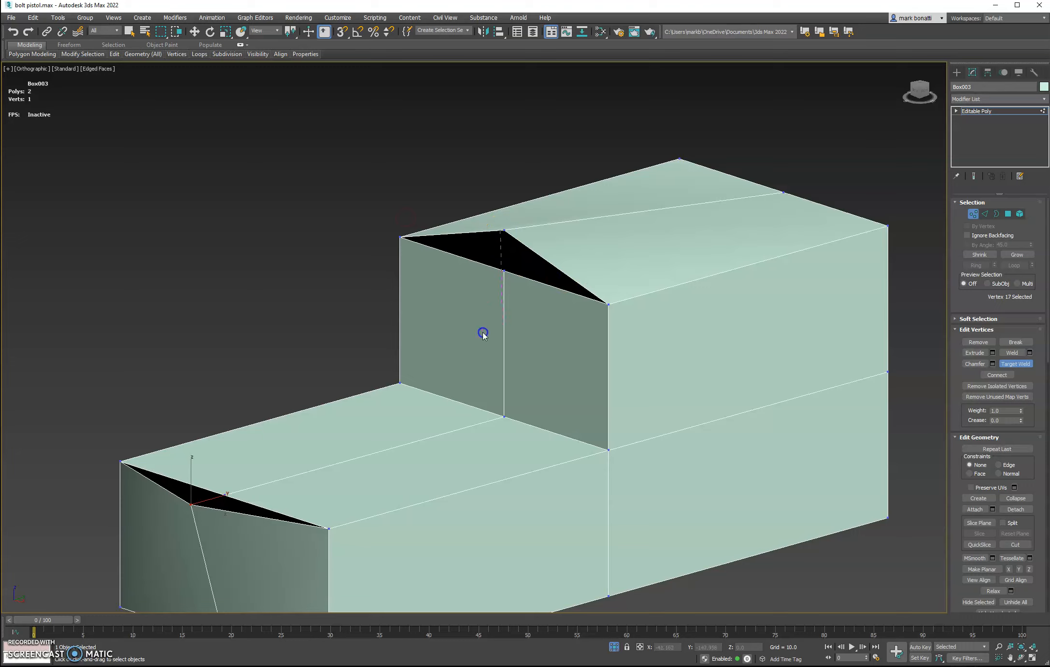
pyautogui.click(503, 272)
pyautogui.rightClick(530, 236)
# Test the upper weld by pulling the merged vertex upward, and undo that move.
pyautogui.click(504, 271)
pyautogui.moveTo(505, 235)
pyautogui.mouseDown()
pyautogui.moveTo(511, 190)
pyautogui.moveTo(511, 214)
pyautogui.mouseUp()
pyautogui.hotkey('ctrl', 'z')
# Target-weld the protruding middle vertex at the lower section's rear end to the centre-line vertex on its top edge.
pyautogui.keyDown('alt'); pyautogui.moveTo(518, 305); pyautogui.dragTo(485, 348, button='middle'); pyautogui.keyUp('alt')
pyautogui.moveTo(459, 403); pyautogui.dragTo(601, 312, button='middle')
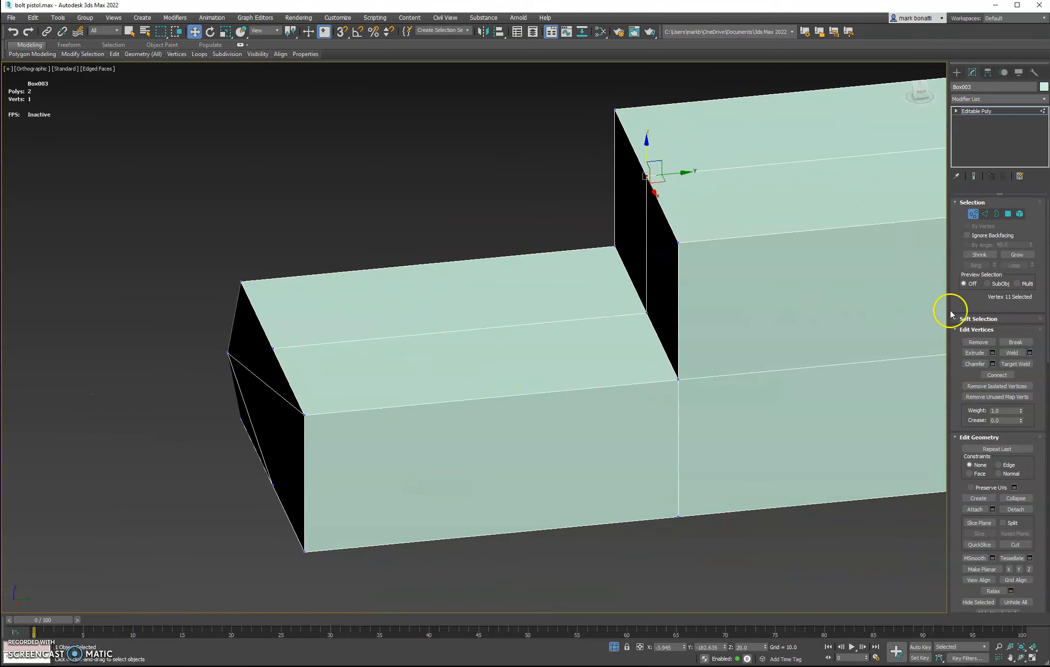
pyautogui.click(1015, 363)
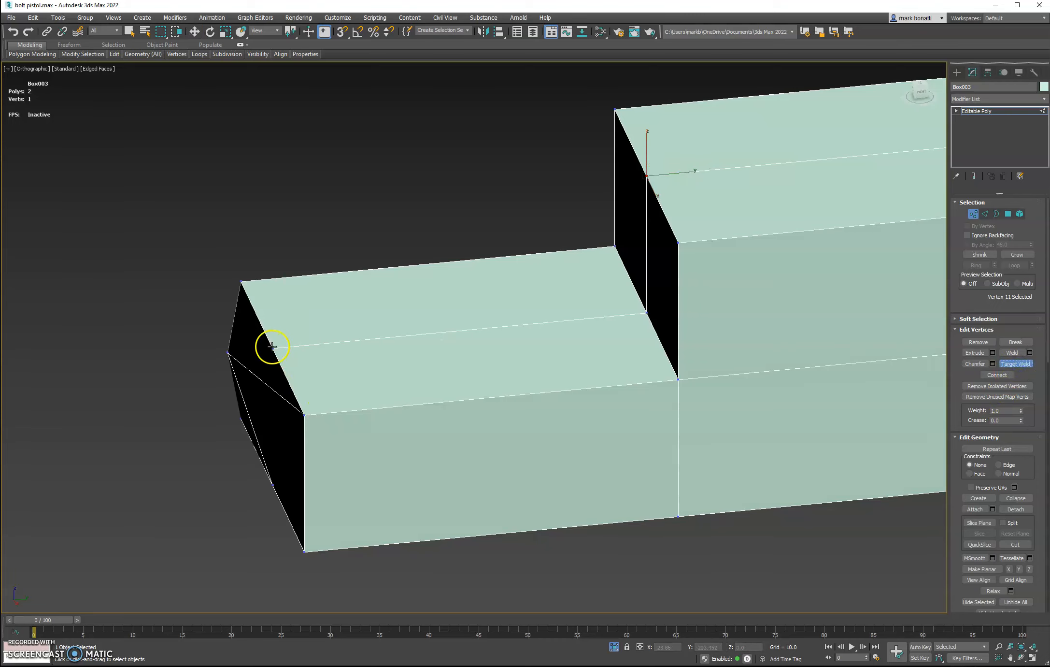
pyautogui.click(226, 354)
pyautogui.keyDown('alt'); pyautogui.moveTo(358, 437); pyautogui.dragTo(381, 410, button='middle'); pyautogui.keyUp('alt')
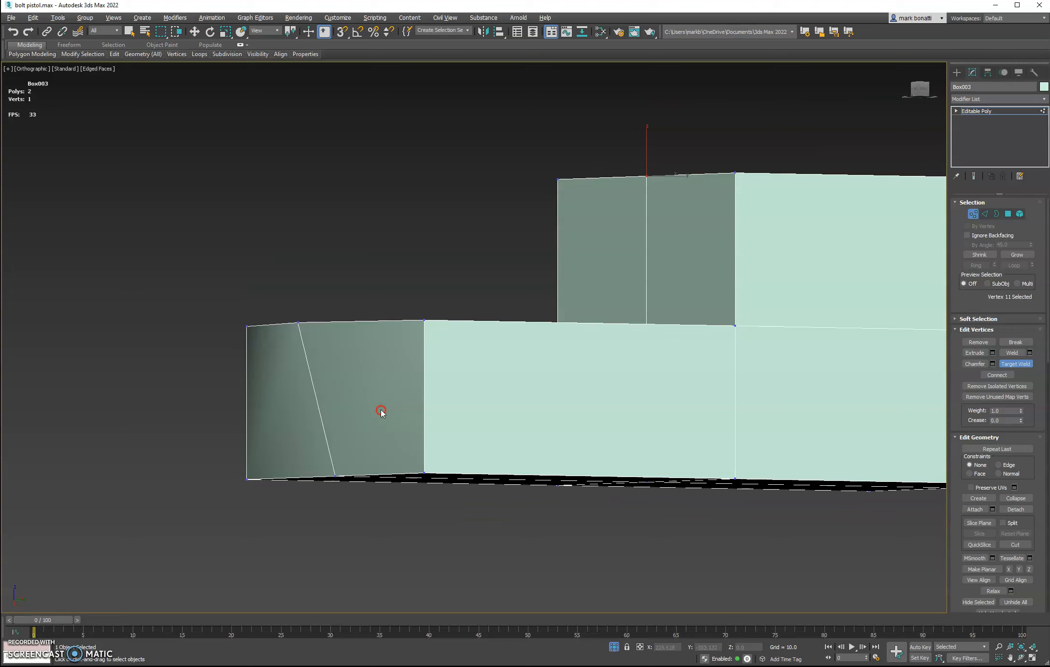
pyautogui.keyDown('alt'); pyautogui.moveTo(326, 352); pyautogui.dragTo(351, 408, button='middle'); pyautogui.keyUp('alt')
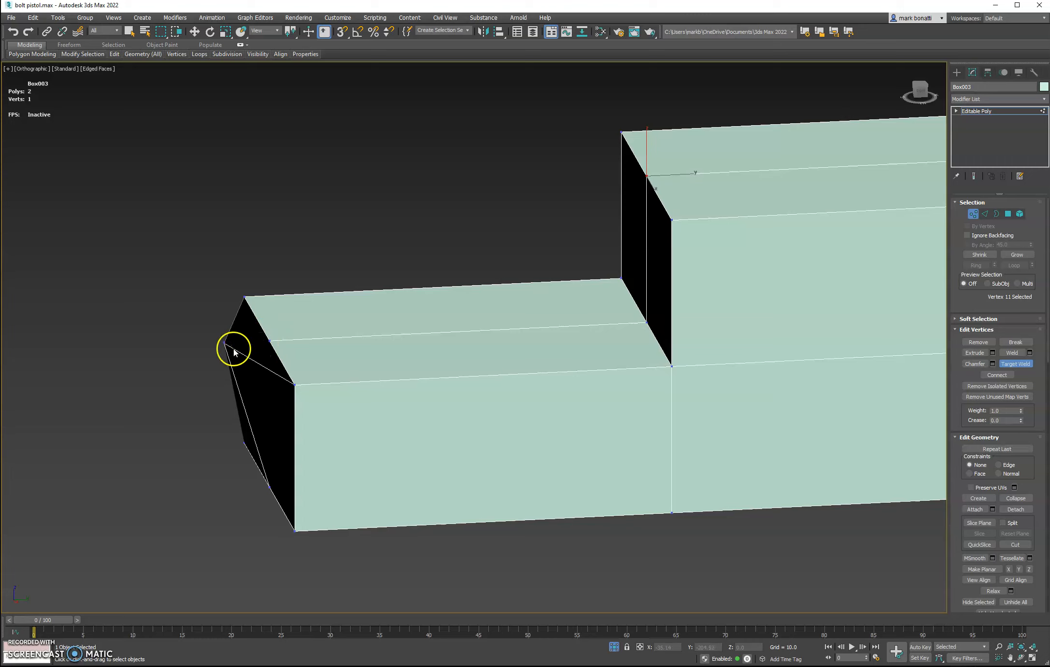
pyautogui.click(269, 340)
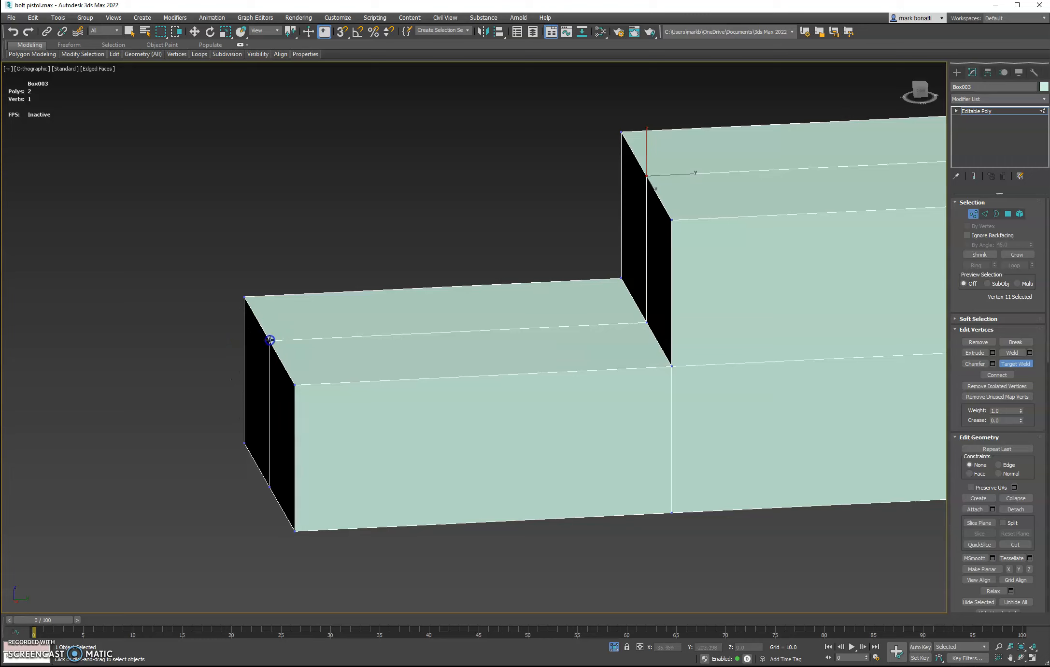
pyautogui.scroll(-3, 306, 379)
pyautogui.keyDown('alt'); pyautogui.moveTo(317, 375); pyautogui.dragTo(343, 378, button='middle'); pyautogui.keyUp('alt')
pyautogui.rightClick(352, 270)
# Switch to the Right view and end isolation to show the rest of the scene again.
pyautogui.scroll(-3, 382, 299)
pyautogui.keyDown('alt'); pyautogui.moveTo(382, 298); pyautogui.dragTo(383, 364, button='middle'); pyautogui.keyUp('alt')
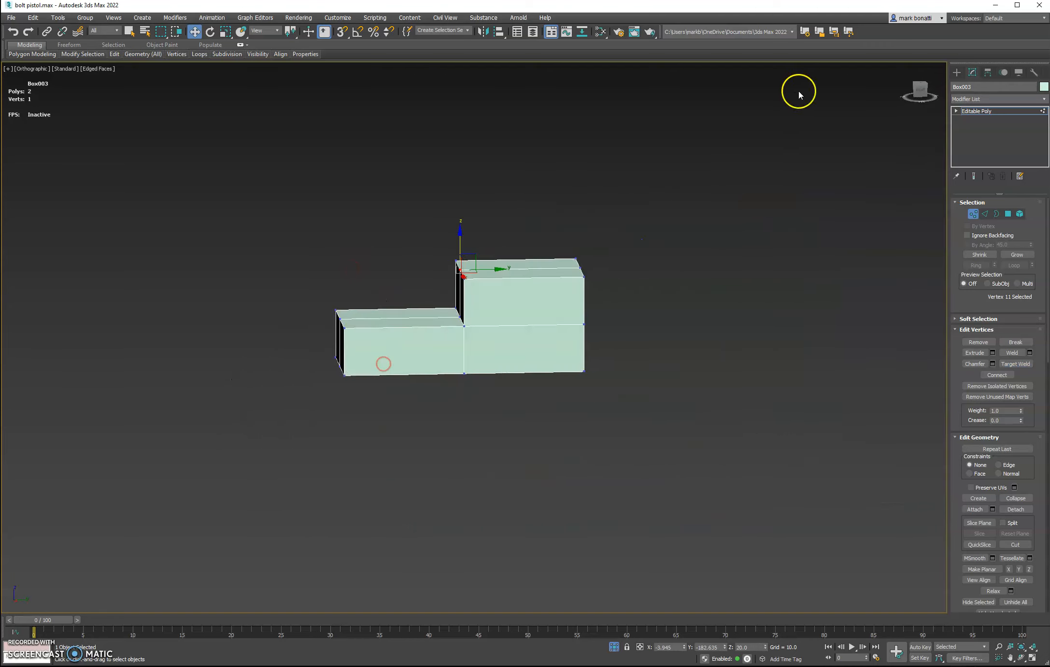
pyautogui.click(923, 92)
pyautogui.moveTo(466, 416); pyautogui.dragTo(538, 417, button='middle')
pyautogui.click(614, 647)
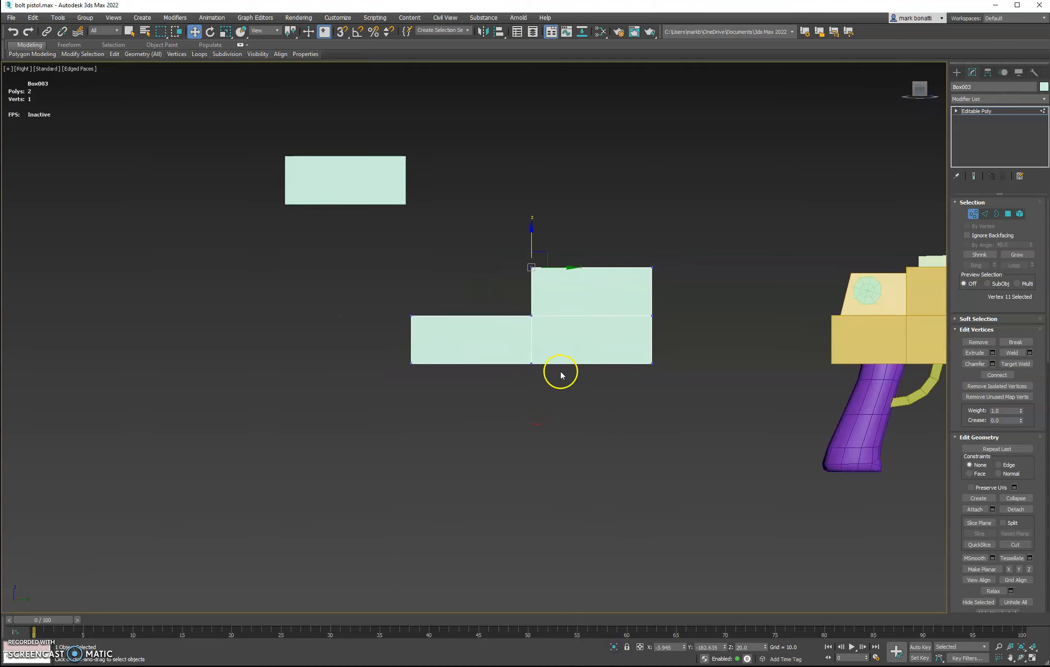
pyautogui.moveTo(558, 497); pyautogui.dragTo(535, 516, button='middle')
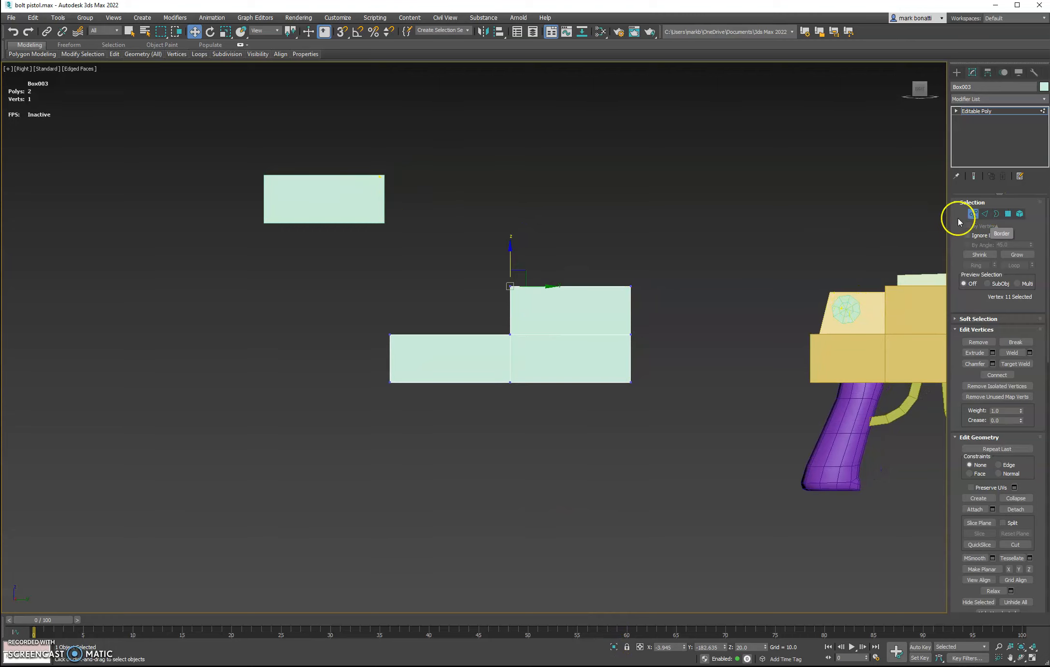
# Leave vertex editing and move the detached block back into the body's notch at about Y -179, Z -1.5.
pyautogui.click(973, 214)
pyautogui.click(297, 213)
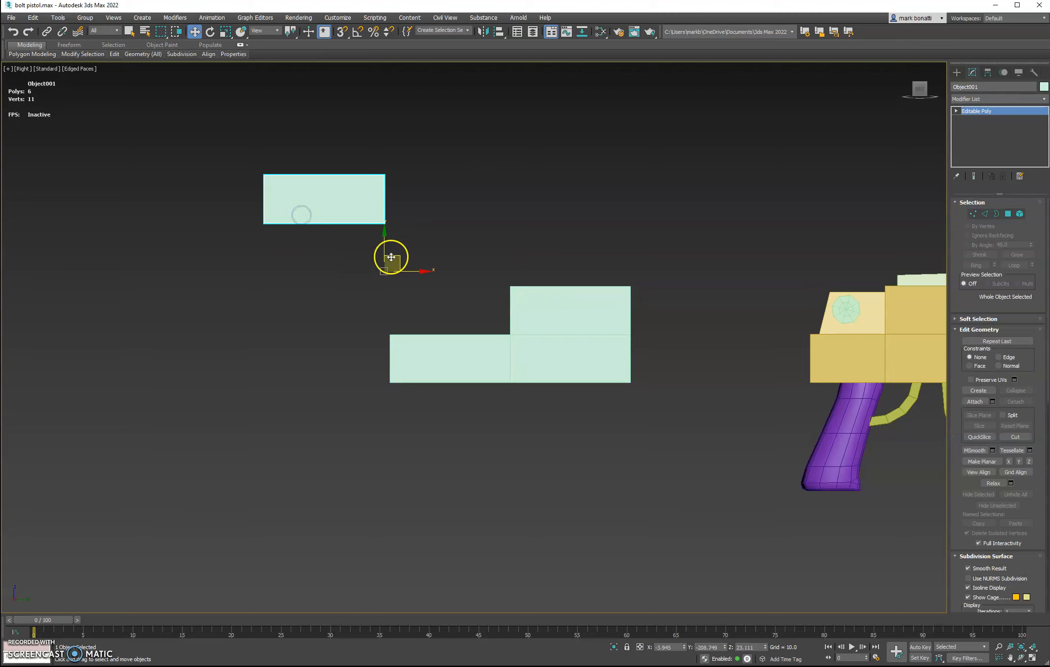
pyautogui.moveTo(396, 255); pyautogui.dragTo(539, 374)
# Select all vertices of the detached block and scale them narrower along X, so it sits inside the body's width.
pyautogui.keyDown('alt'); pyautogui.moveTo(372, 381); pyautogui.dragTo(458, 398, button='middle'); pyautogui.keyUp('alt')
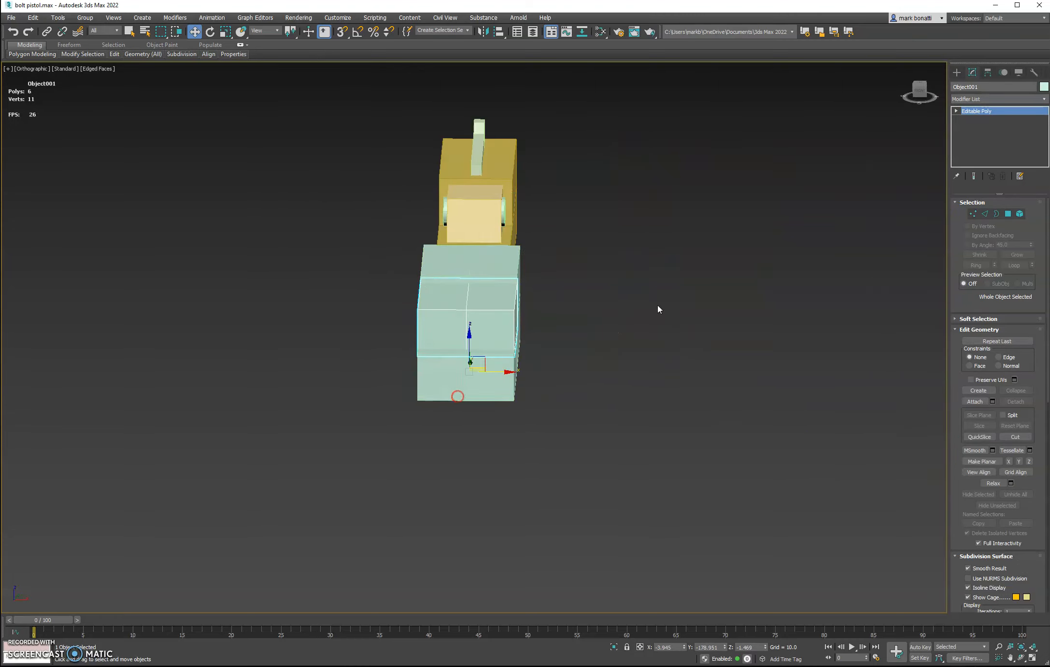
pyautogui.click(973, 213)
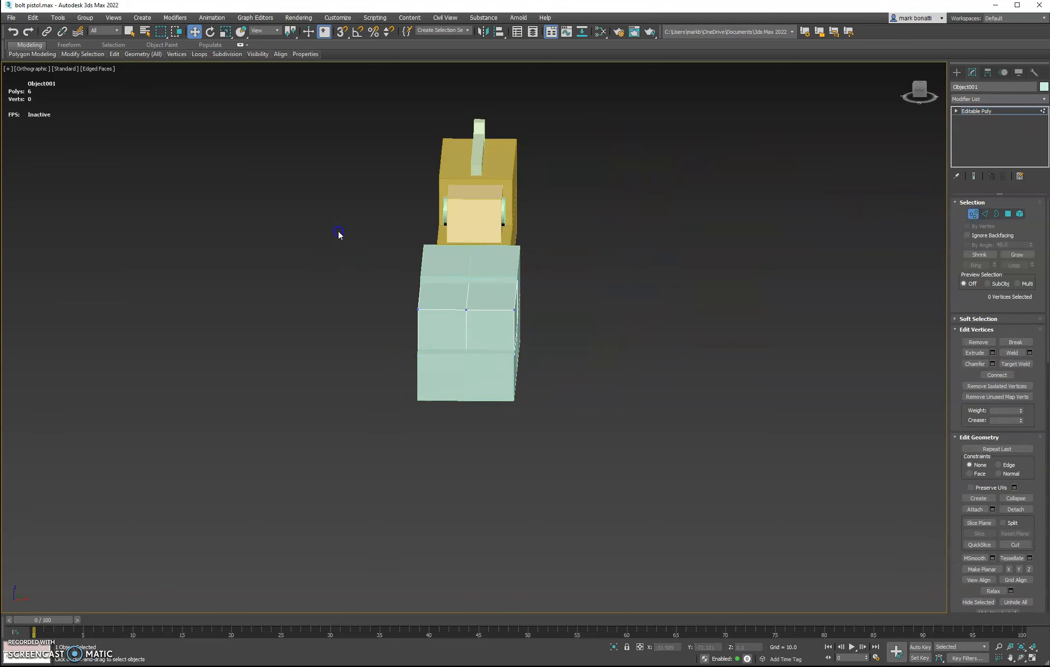
pyautogui.moveTo(619, 399); pyautogui.dragTo(619, 399)
pyautogui.keyDown('alt'); pyautogui.moveTo(626, 414); pyautogui.dragTo(549, 411, button='middle'); pyautogui.keyUp('alt')
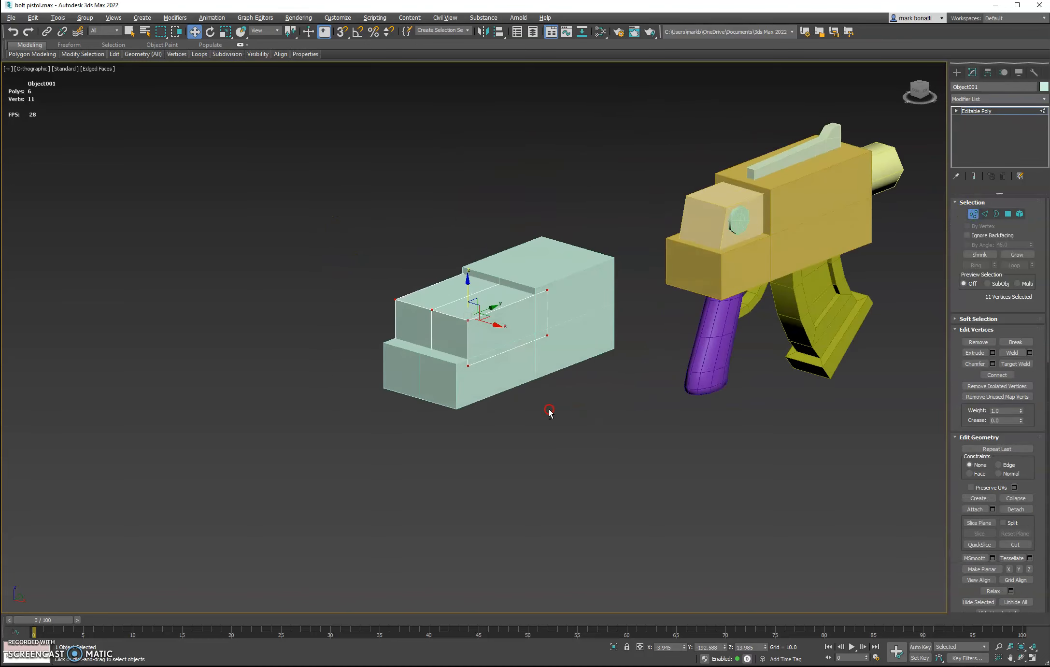
pyautogui.click(225, 31)
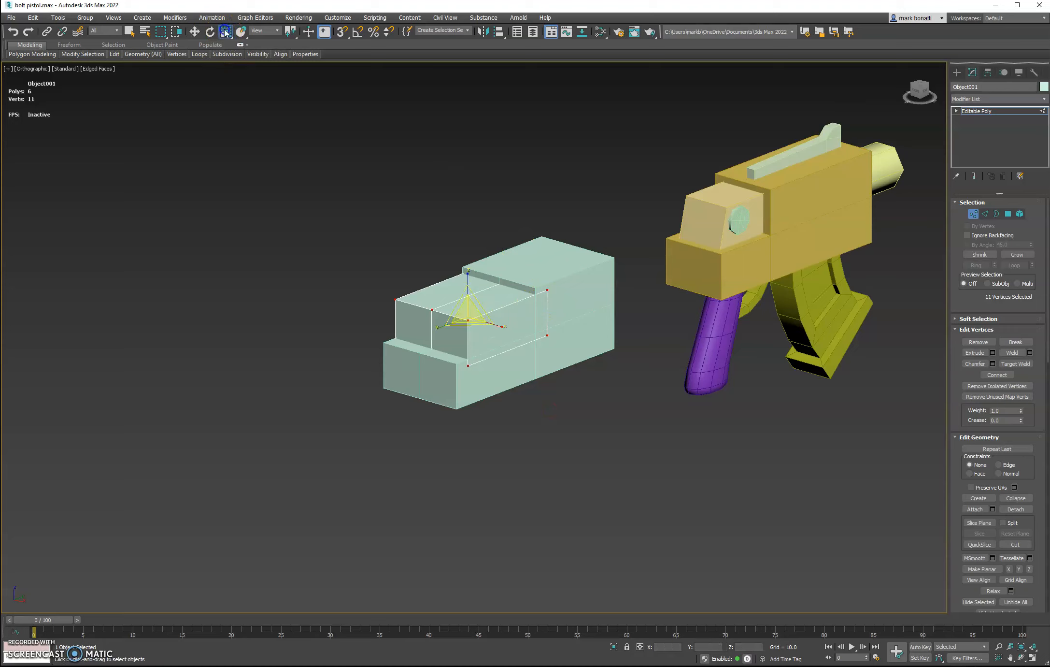
pyautogui.moveTo(511, 332); pyautogui.dragTo(494, 326)
pyautogui.keyDown('alt'); pyautogui.moveTo(515, 387); pyautogui.dragTo(493, 380, button='middle'); pyautogui.keyUp('alt')
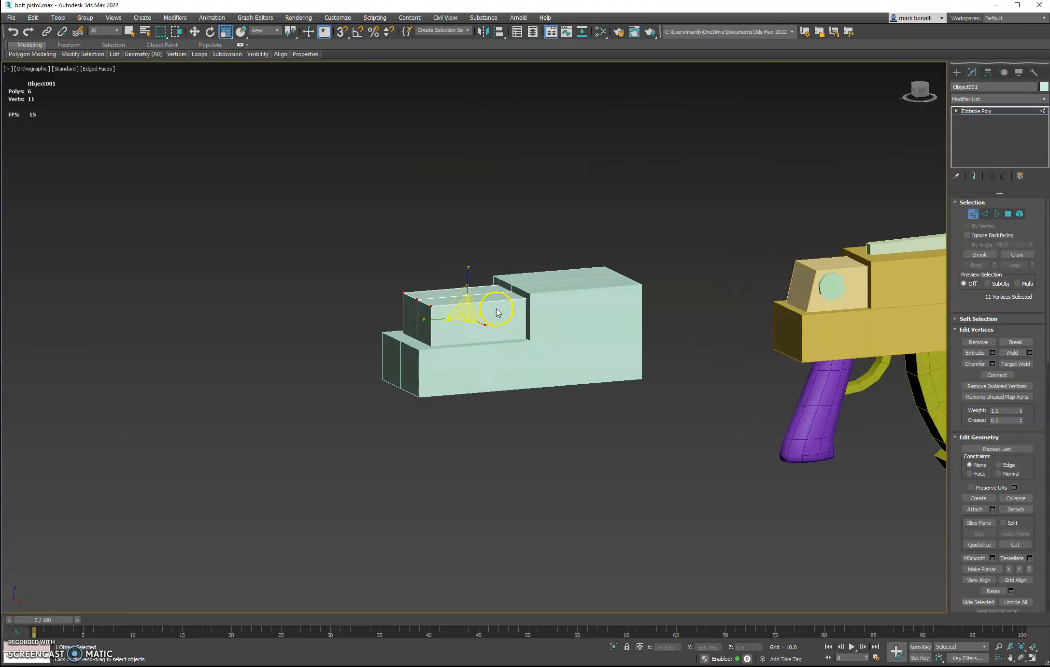
pyautogui.scroll(4, 499, 347)
pyautogui.keyDown('alt'); pyautogui.moveTo(604, 332); pyautogui.dragTo(586, 328, button='middle'); pyautogui.keyUp('alt')
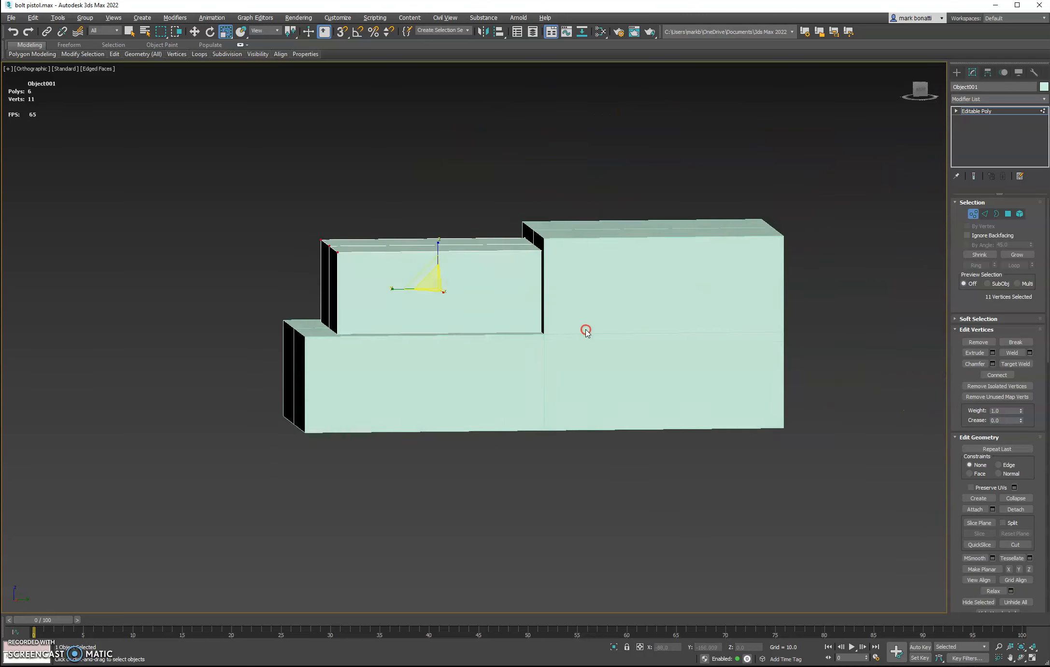
pyautogui.click(973, 214)
# Select the main body and toggle its see-through display to examine how the narrowed block overlaps it.
pyautogui.click(619, 333)
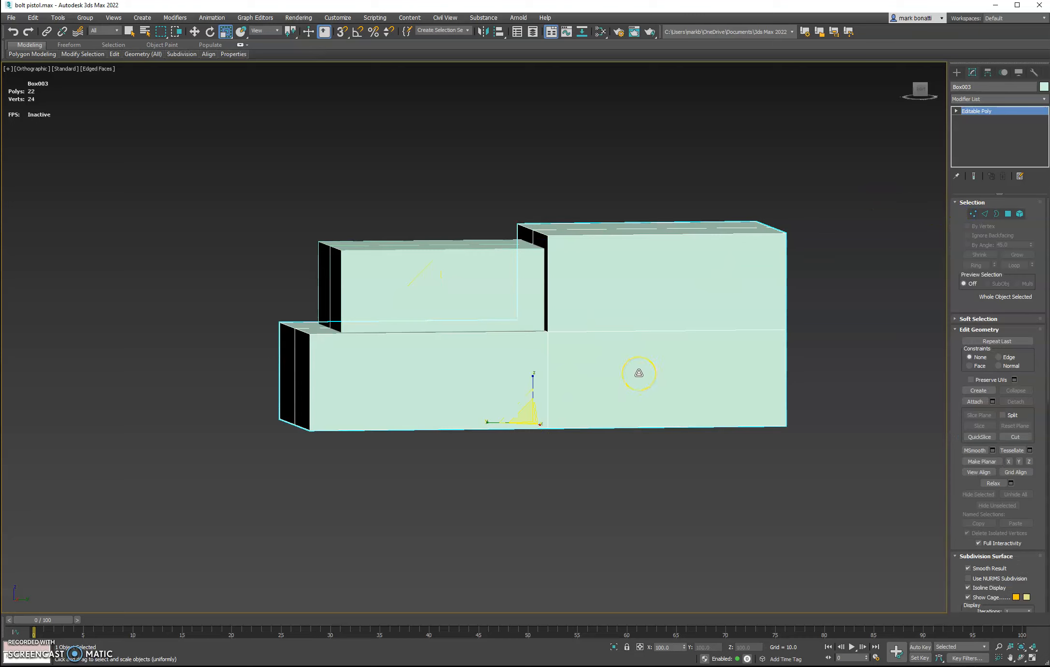
pyautogui.hotkey('alt', 'x')
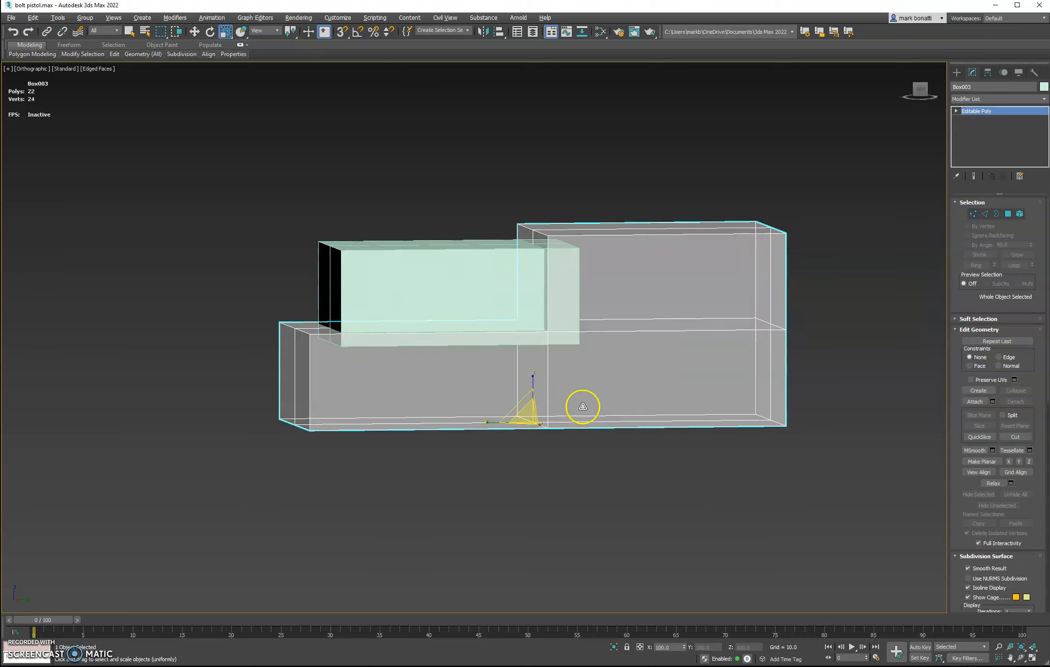
pyautogui.moveTo(588, 399)
pyautogui.keyDown('alt'); pyautogui.mouseDown(button='middle')
pyautogui.moveTo(621, 418)
pyautogui.moveTo(582, 404)
pyautogui.mouseUp(button='middle'); pyautogui.keyUp('alt')
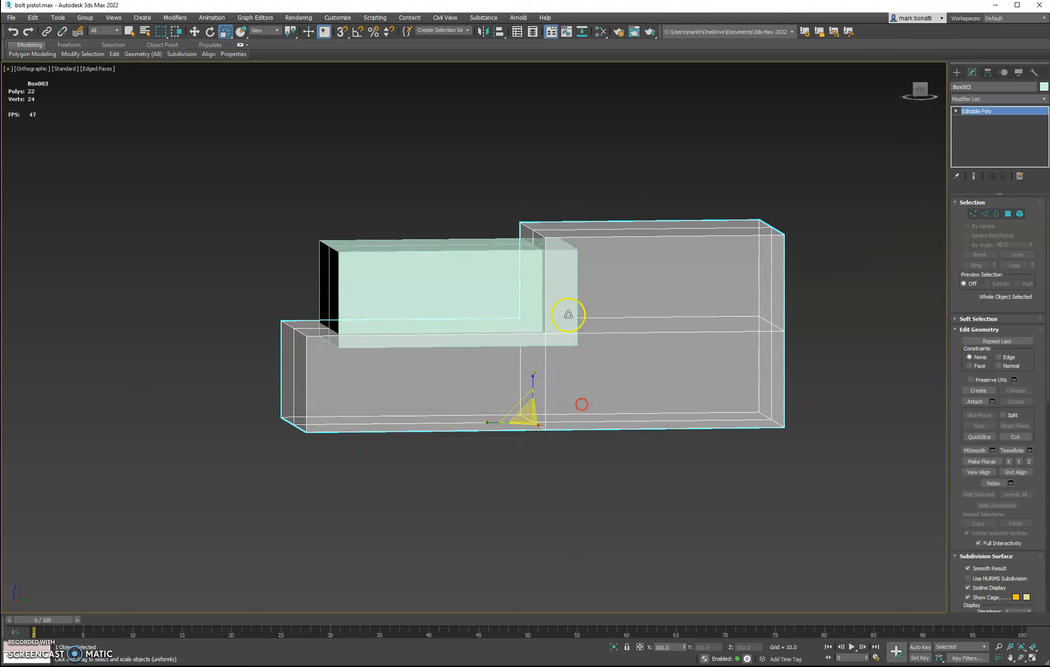
pyautogui.hotkey('alt', 'x')
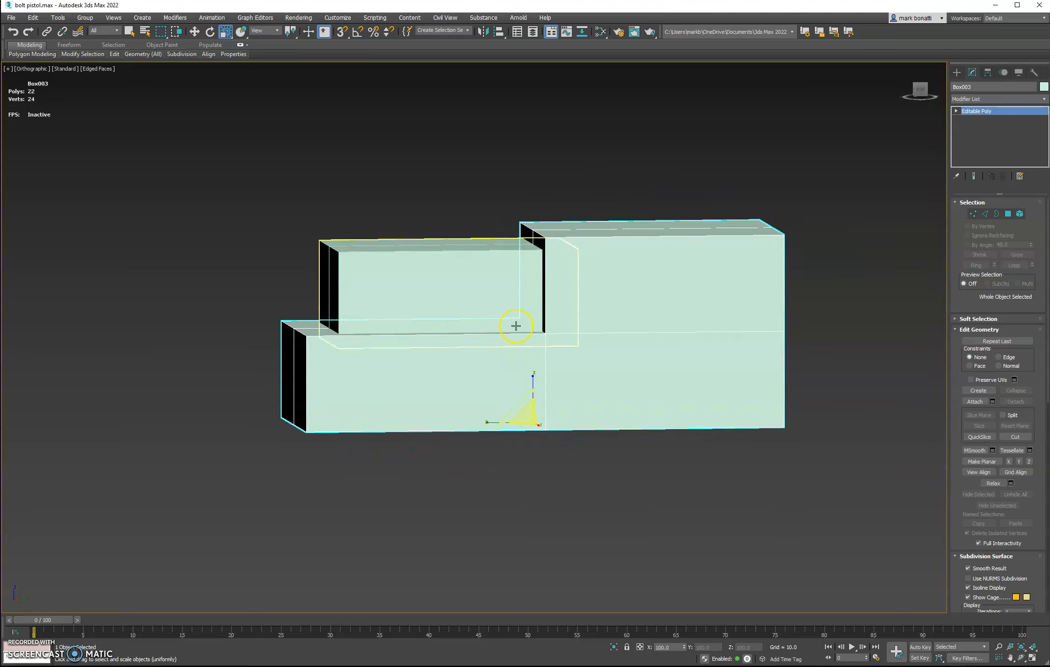
pyautogui.scroll(-3, 514, 331)
pyautogui.keyDown('alt'); pyautogui.moveTo(515, 331); pyautogui.dragTo(562, 382, button='middle'); pyautogui.keyUp('alt')
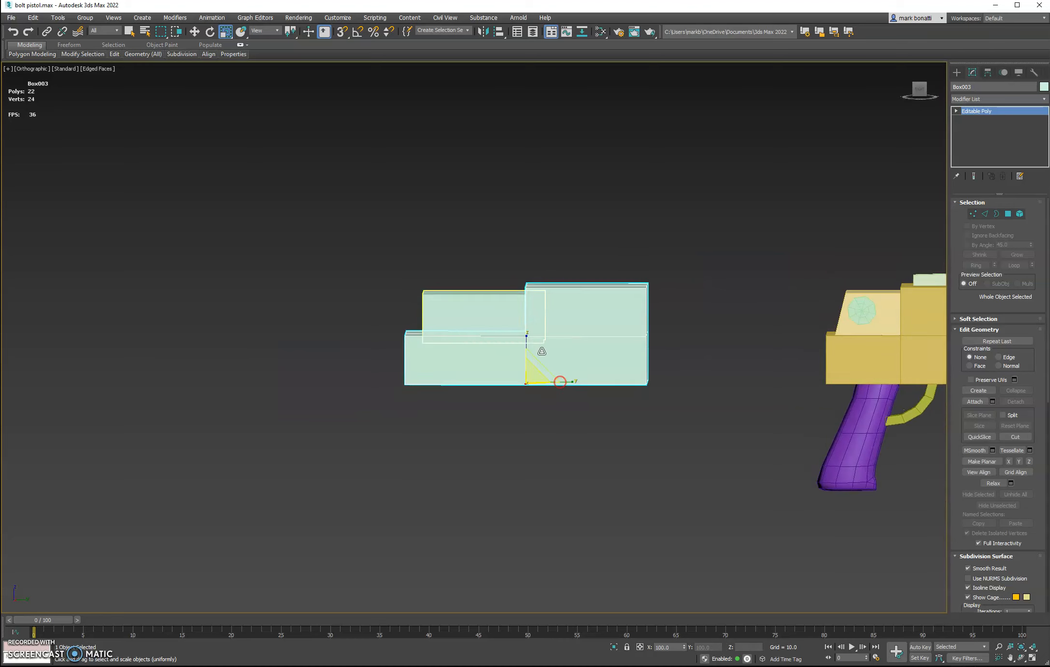
# Move the narrowed block back along Y by about 2.2 units, to about Y -181.2.
pyautogui.click(194, 32)
pyautogui.click(494, 299)
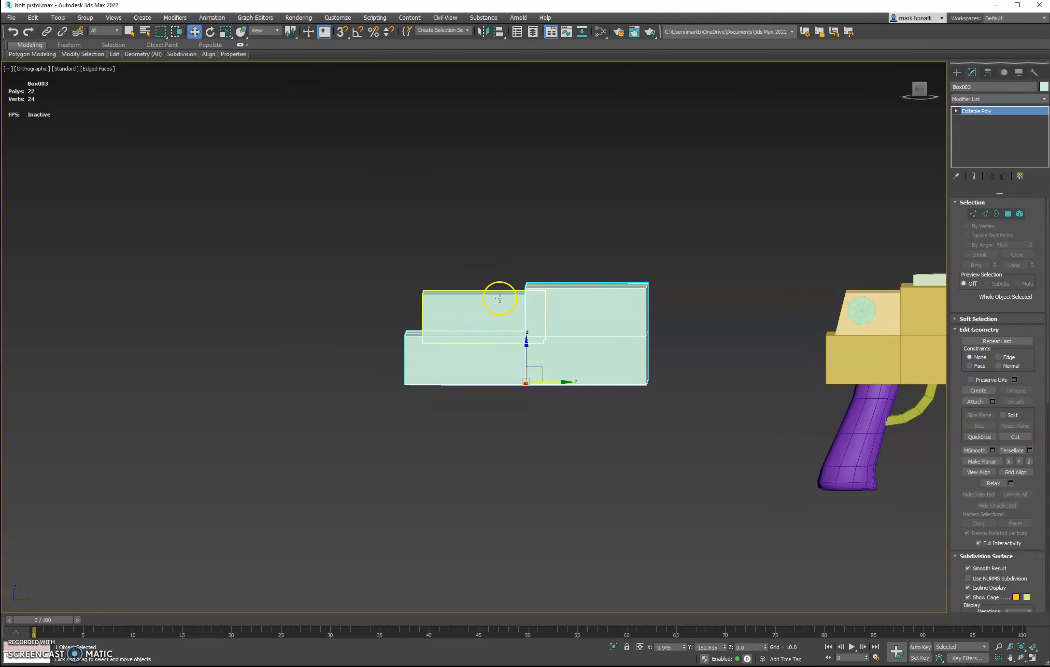
pyautogui.moveTo(581, 385); pyautogui.dragTo(571, 390)
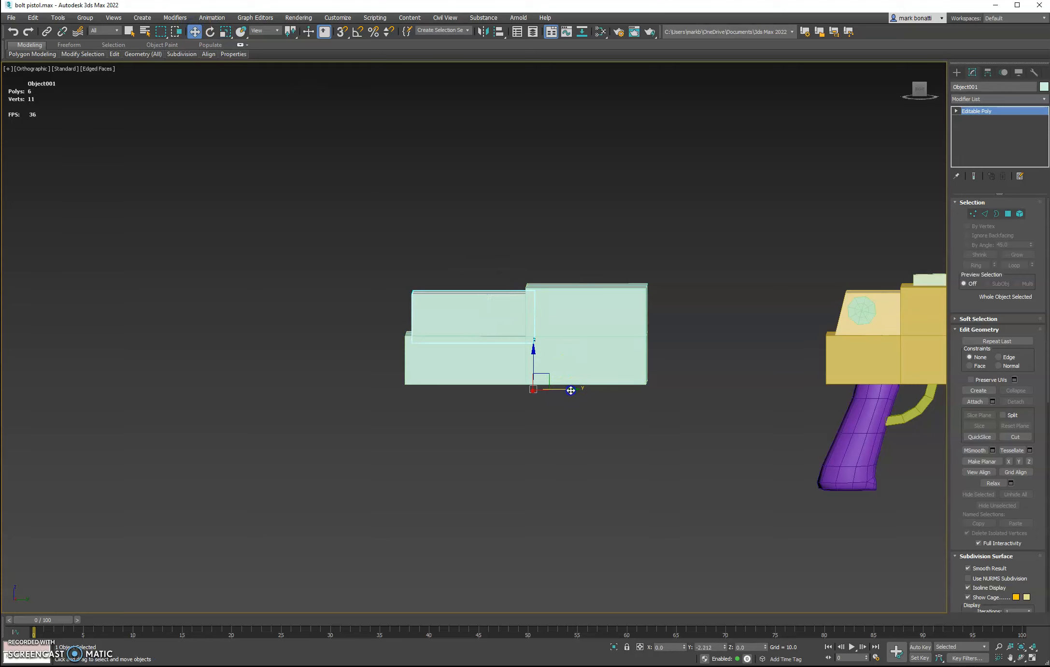
pyautogui.click(553, 335)
# In the Right view, move the block's three rear top vertices forward to about Y -201.5, sloping its rear face.
pyautogui.keyDown('alt'); pyautogui.moveTo(522, 339); pyautogui.dragTo(924, 210, button='middle'); pyautogui.keyUp('alt')
pyautogui.click(974, 213)
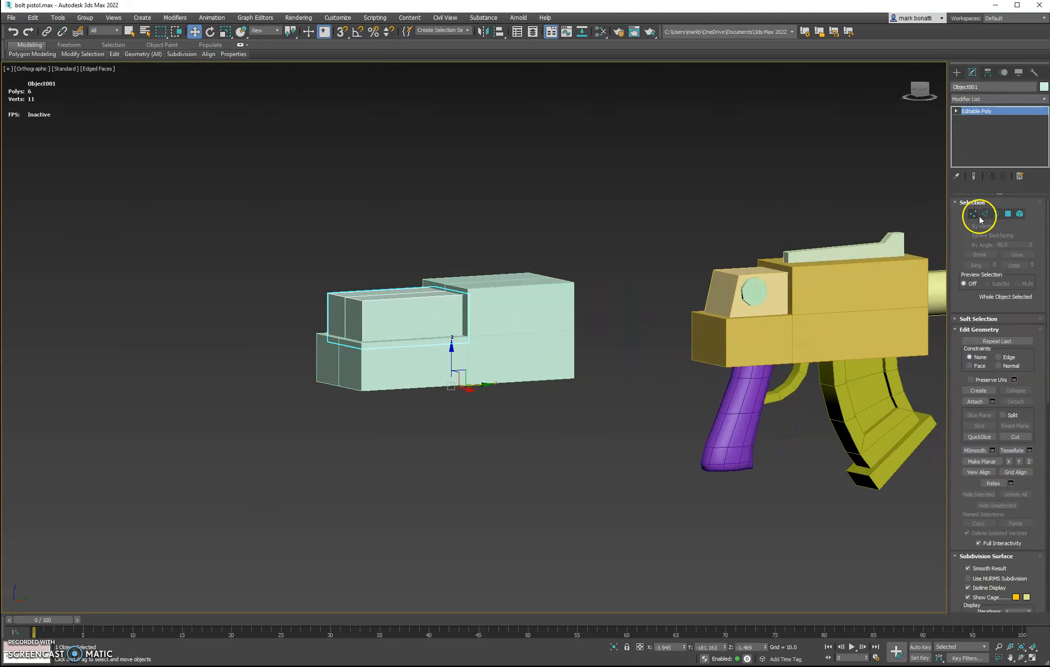
pyautogui.moveTo(926, 87); pyautogui.dragTo(901, 94)
pyautogui.moveTo(312, 277); pyautogui.dragTo(394, 294)
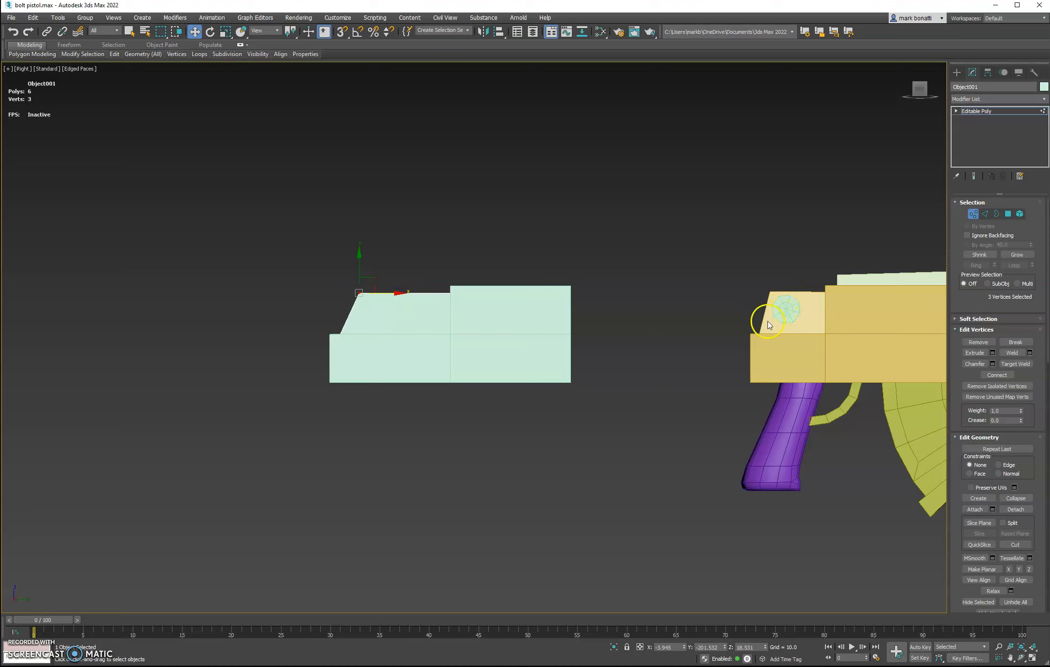
# Select the main body's middle column of vertices and move it back along Y to about Y -190.7.
pyautogui.click(973, 213)
pyautogui.click(520, 352)
pyautogui.click(505, 365)
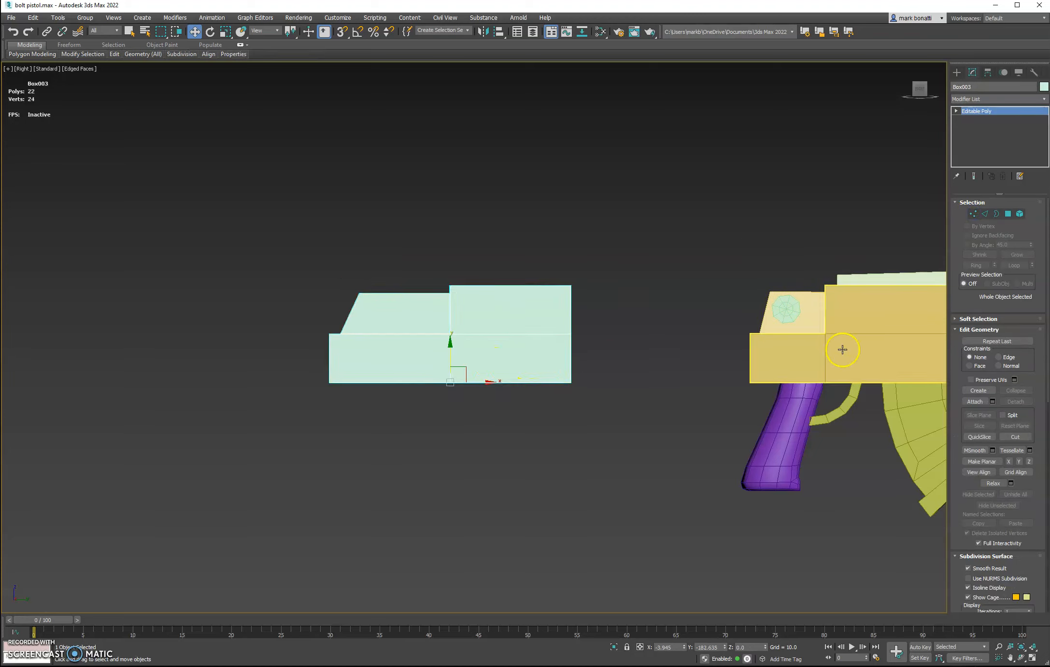
pyautogui.click(973, 215)
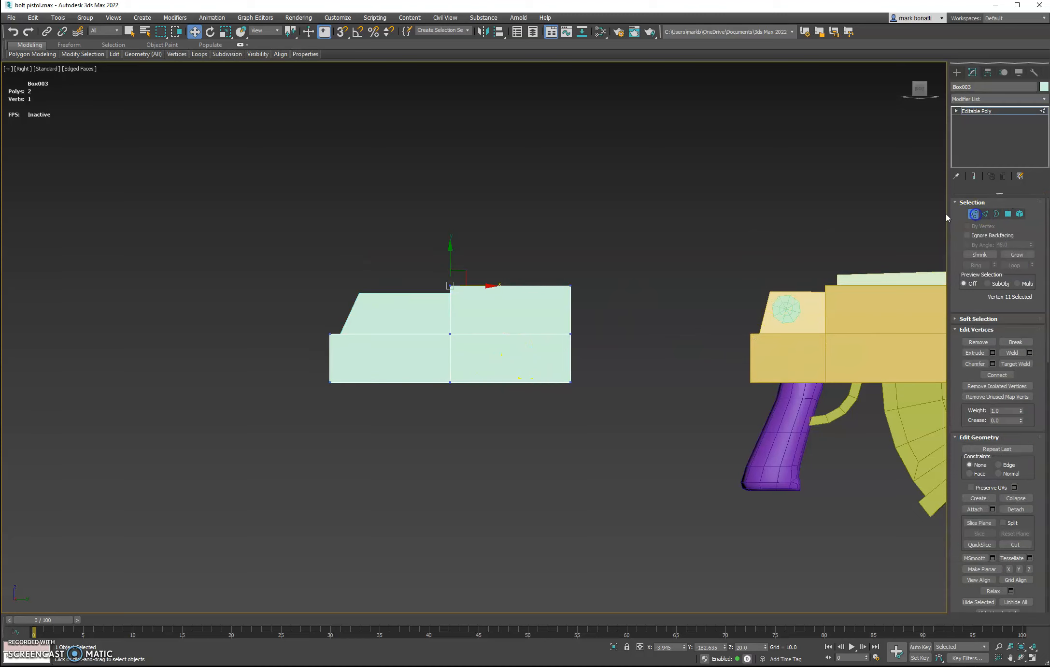
pyautogui.moveTo(489, 248); pyautogui.dragTo(433, 411)
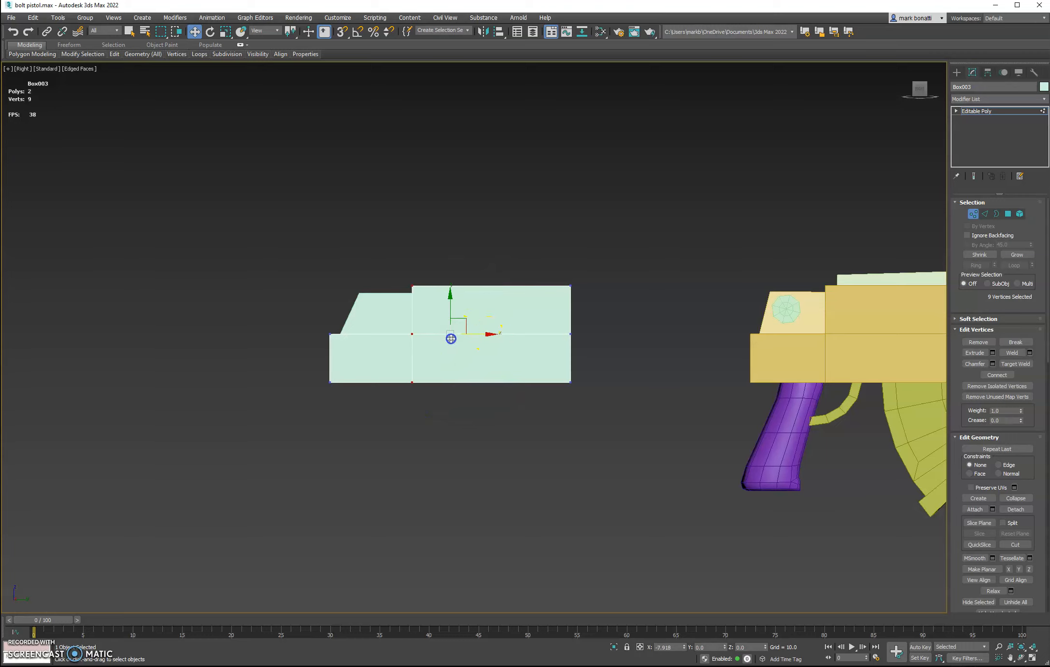
pyautogui.scroll(-4, 451, 338)
pyautogui.keyDown('alt'); pyautogui.moveTo(487, 404); pyautogui.dragTo(458, 405, button='middle'); pyautogui.keyUp('alt')
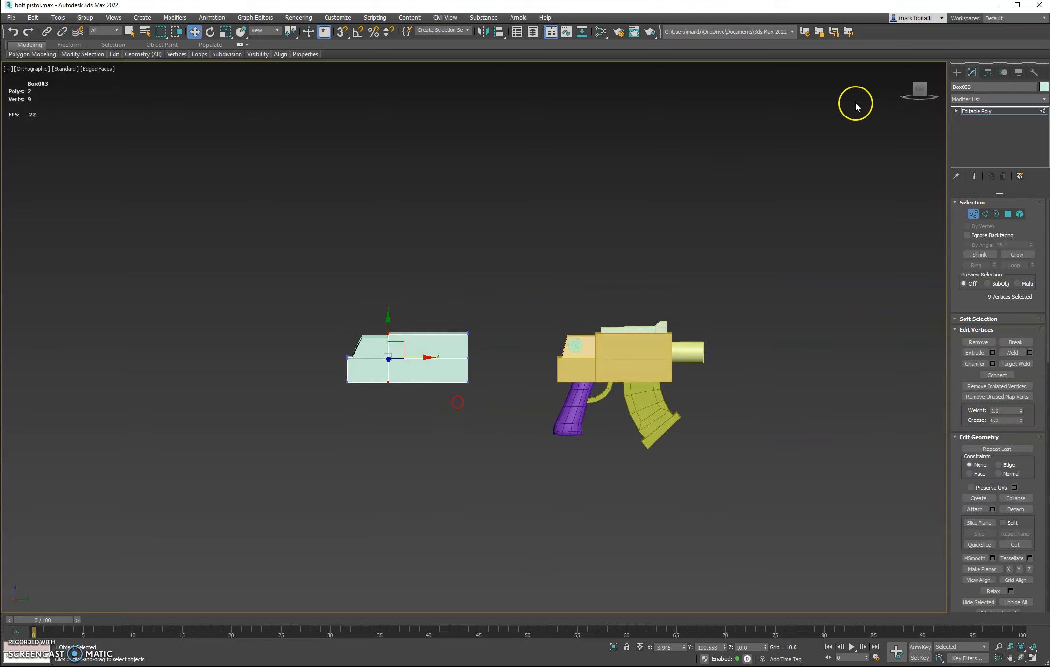
pyautogui.click(920, 90)
pyautogui.moveTo(608, 479); pyautogui.dragTo(589, 407, button='middle')
pyautogui.click(666, 392)
pyautogui.click(720, 366)
pyautogui.click(974, 213)
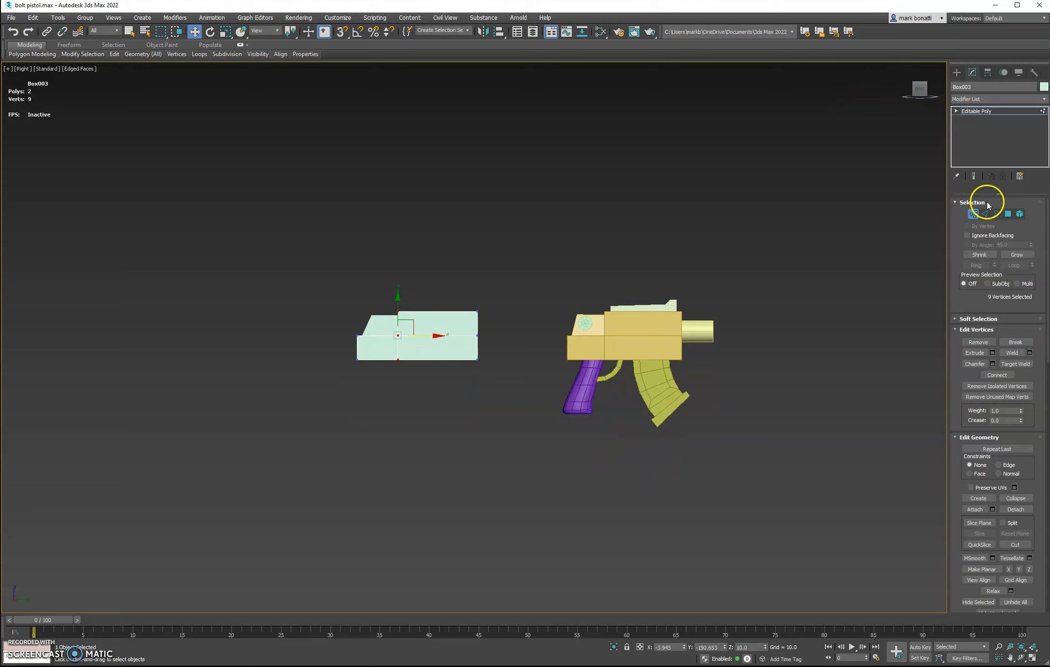
# Create a box near the pistol body, about 16.6 long, 8.3 wide and 33.4 high.
pyautogui.click(972, 98)
pyautogui.click(957, 72)
pyautogui.click(975, 136)
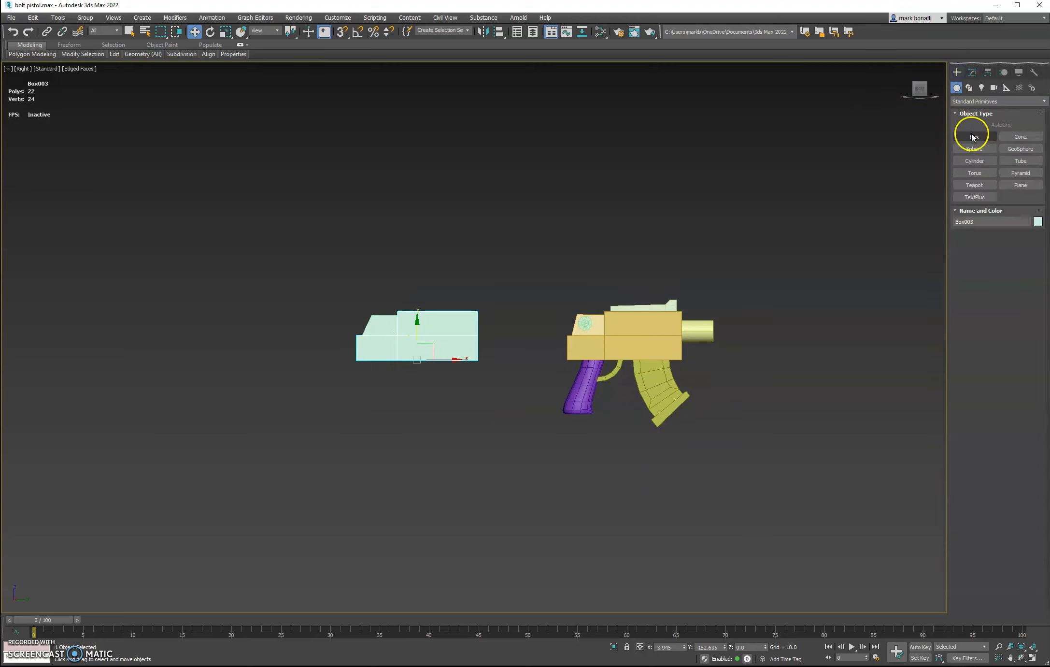
pyautogui.keyDown('alt'); pyautogui.moveTo(515, 479); pyautogui.dragTo(502, 476, button='middle'); pyautogui.keyUp('alt')
pyautogui.moveTo(481, 452); pyautogui.dragTo(518, 461)
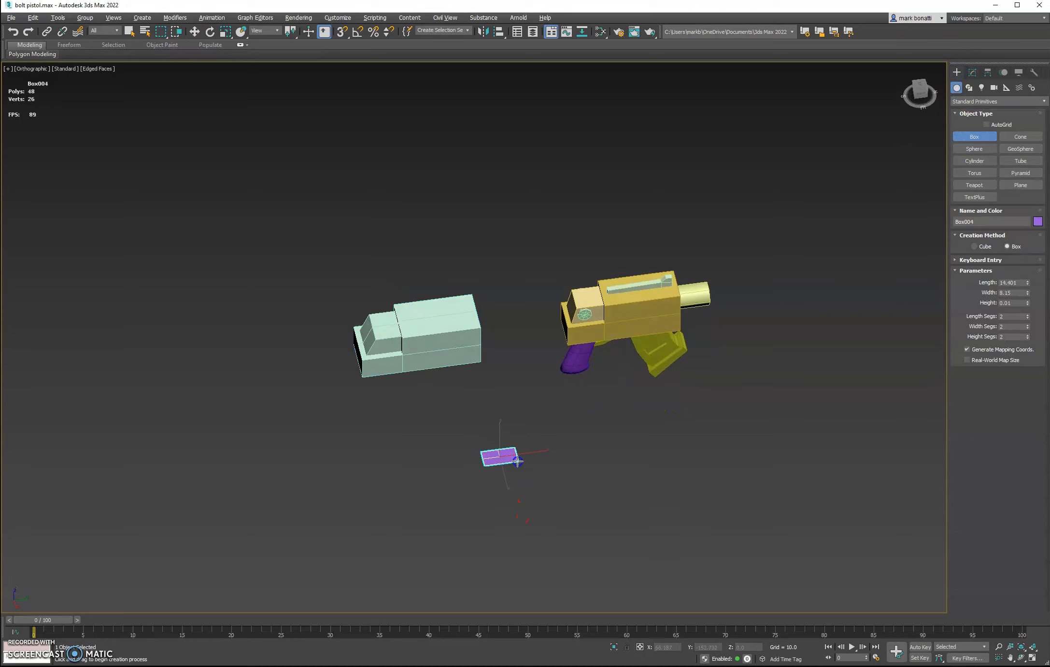
pyautogui.click(521, 392)
pyautogui.keyDown('alt'); pyautogui.moveTo(546, 479); pyautogui.dragTo(988, 122, button='middle'); pyautogui.keyUp('alt')
pyautogui.click(836, 128)
pyautogui.click(914, 89)
pyautogui.moveTo(449, 354); pyautogui.dragTo(498, 331, button='middle')
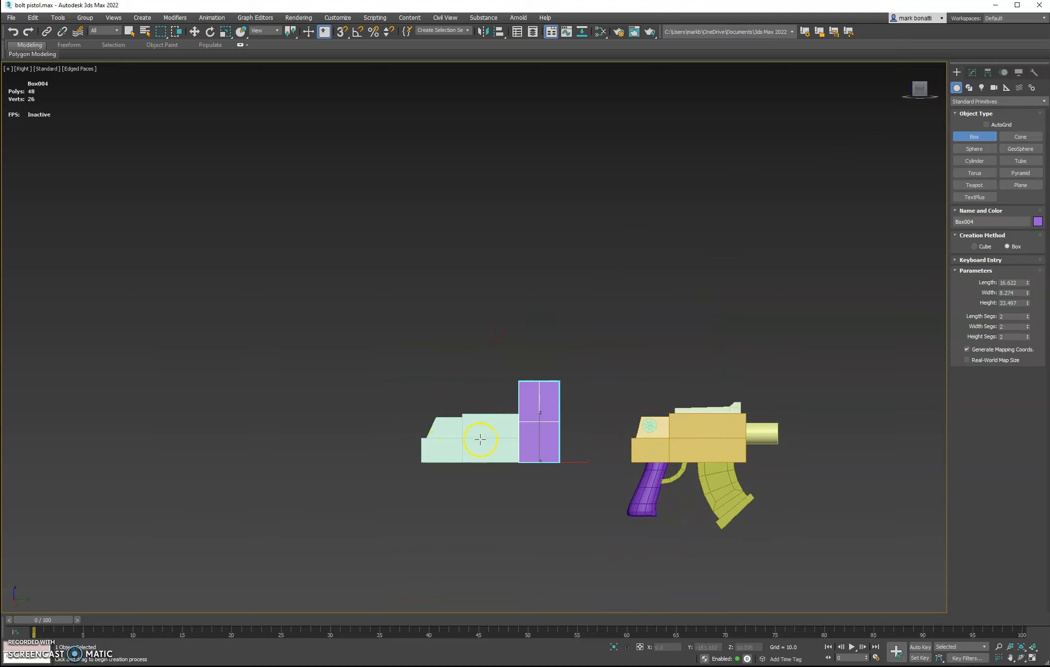
# Align the new box to the main body in X, Y and Z position, pivot point to pivot point.
pyautogui.click(500, 33)
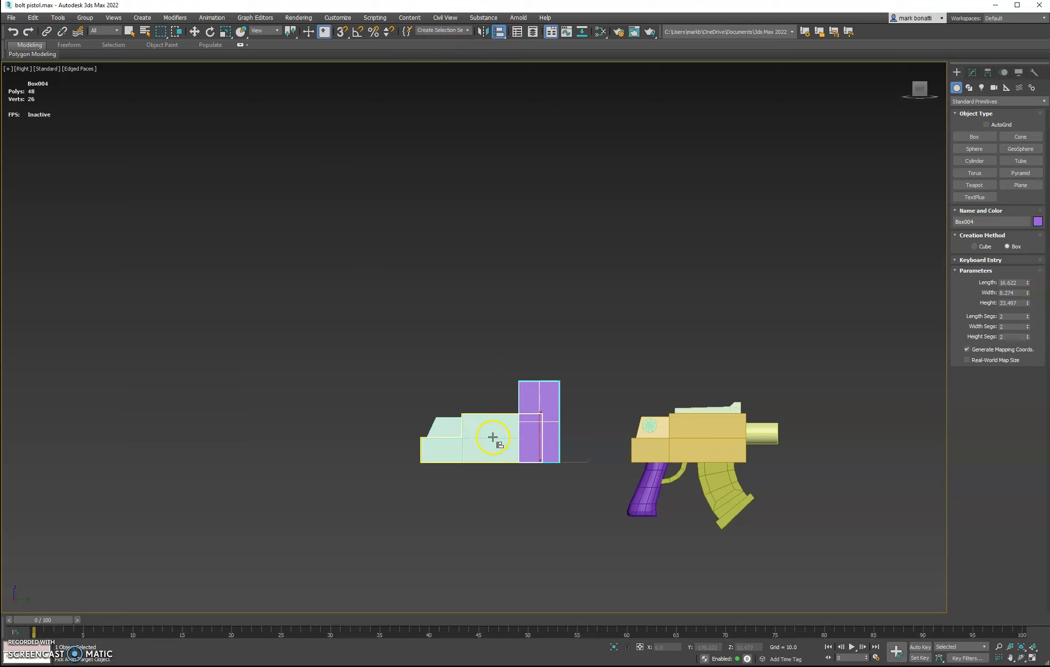
pyautogui.click(489, 438)
pyautogui.click(485, 276)
pyautogui.click(553, 274)
pyautogui.click(547, 324)
pyautogui.click(487, 320)
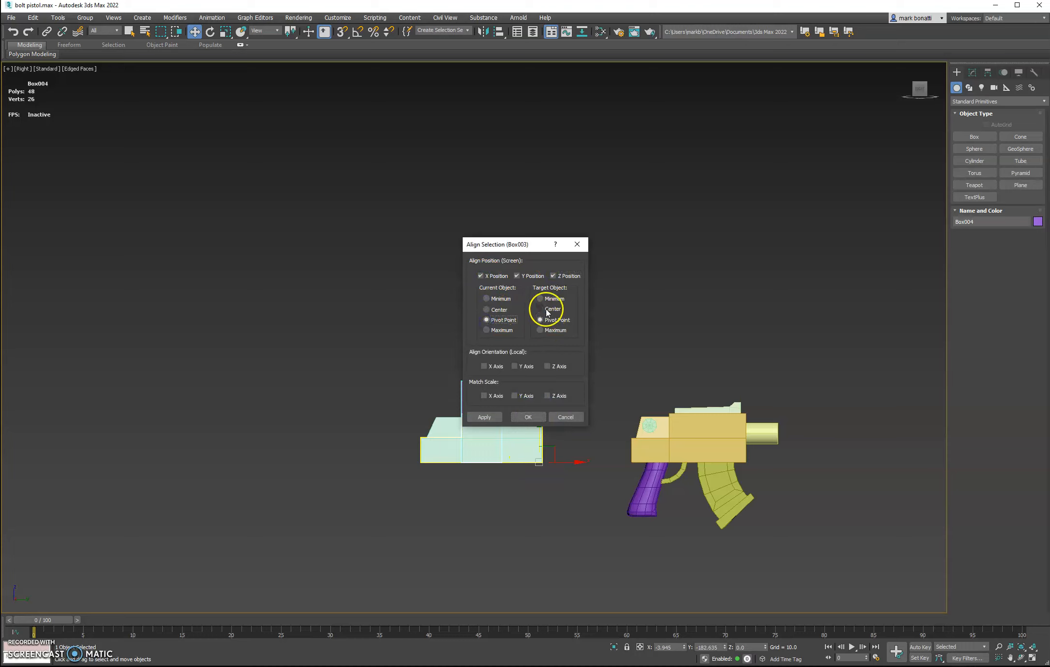
pyautogui.click(530, 418)
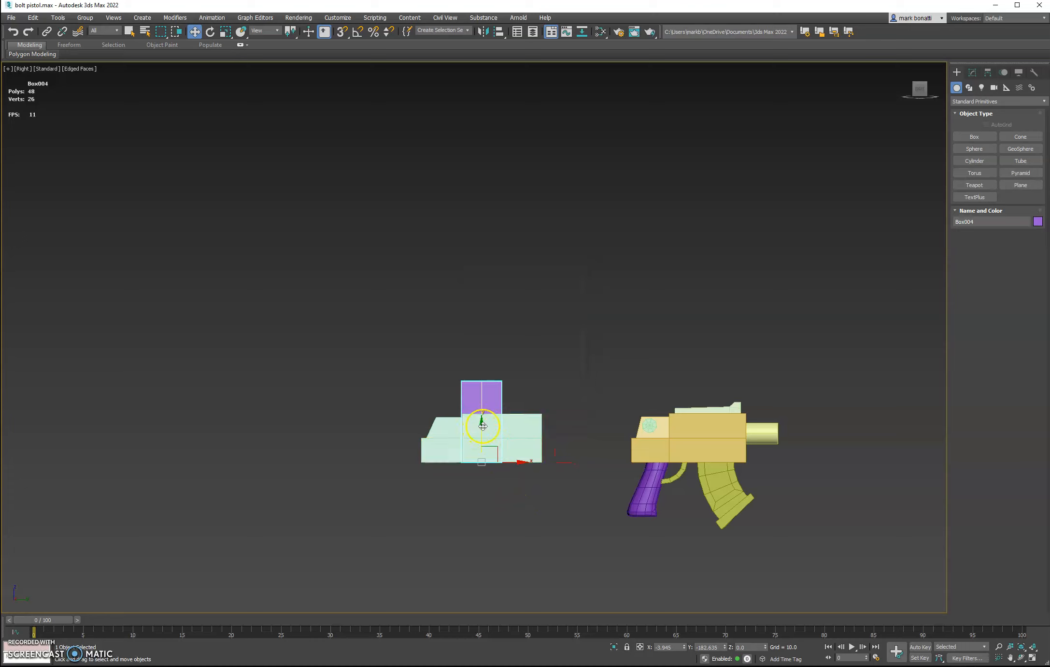
# Move the box down below the body and forward along Y, to about Y -172.6 and Z -29.4.
pyautogui.moveTo(481, 426)
pyautogui.mouseDown()
pyautogui.moveTo(478, 476)
pyautogui.moveTo(479, 445)
pyautogui.mouseUp()
pyautogui.keyDown('alt'); pyautogui.moveTo(479, 445); pyautogui.dragTo(448, 497, button='middle'); pyautogui.keyUp('alt')
pyautogui.moveTo(486, 452); pyautogui.dragTo(476, 488)
pyautogui.moveTo(517, 536); pyautogui.dragTo(545, 533)
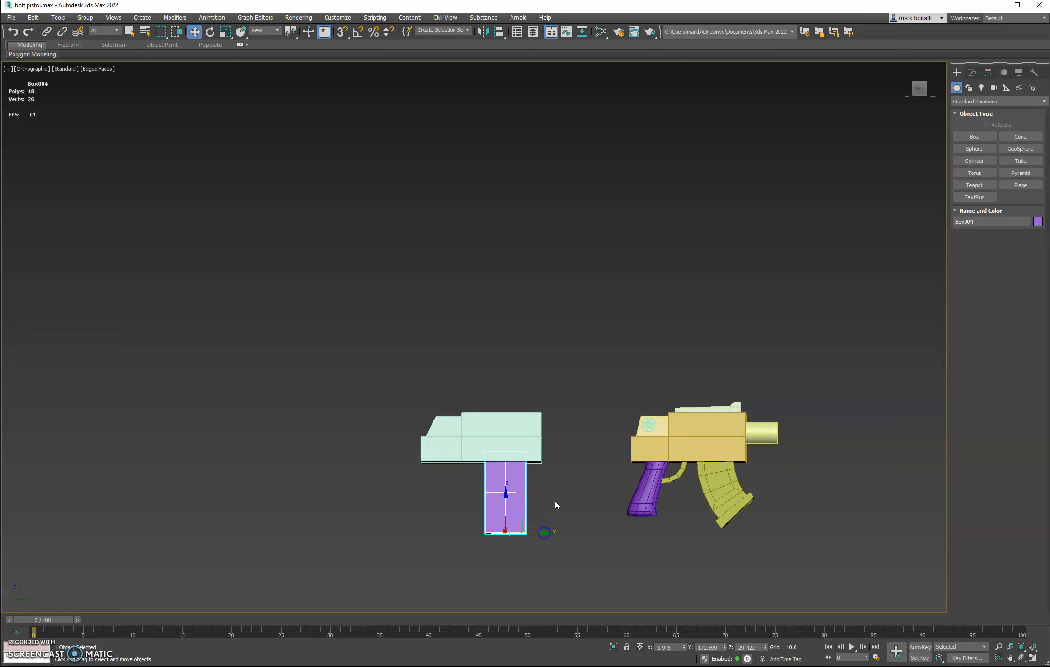
pyautogui.click(915, 86)
pyautogui.moveTo(500, 478); pyautogui.dragTo(490, 403, button='middle')
pyautogui.scroll(5, 490, 403)
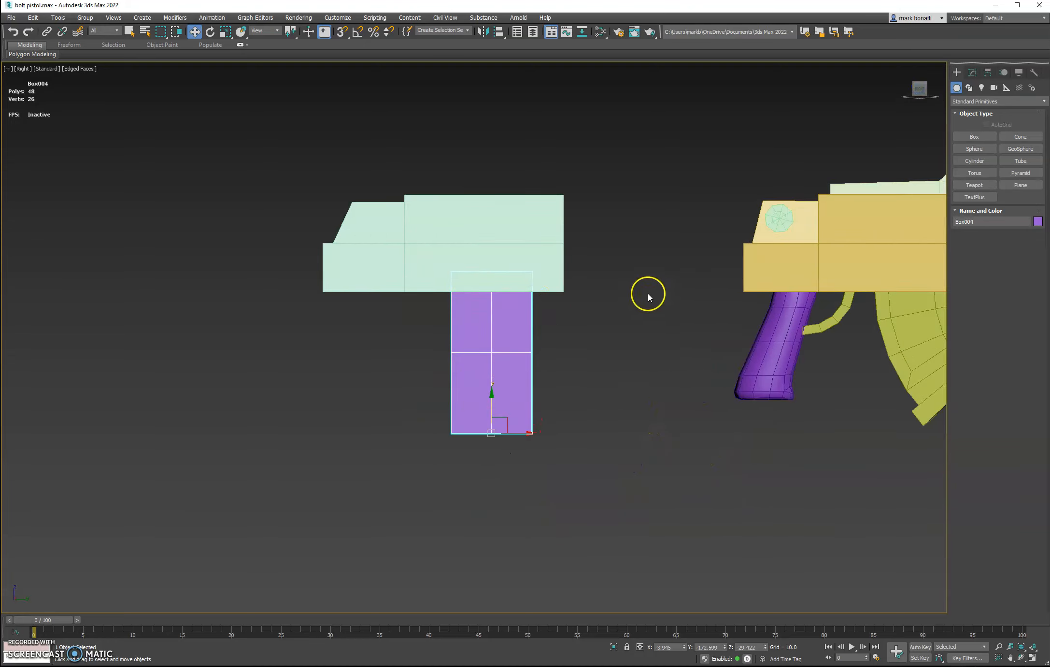
pyautogui.moveTo(568, 378); pyautogui.dragTo(455, 389, button='middle')
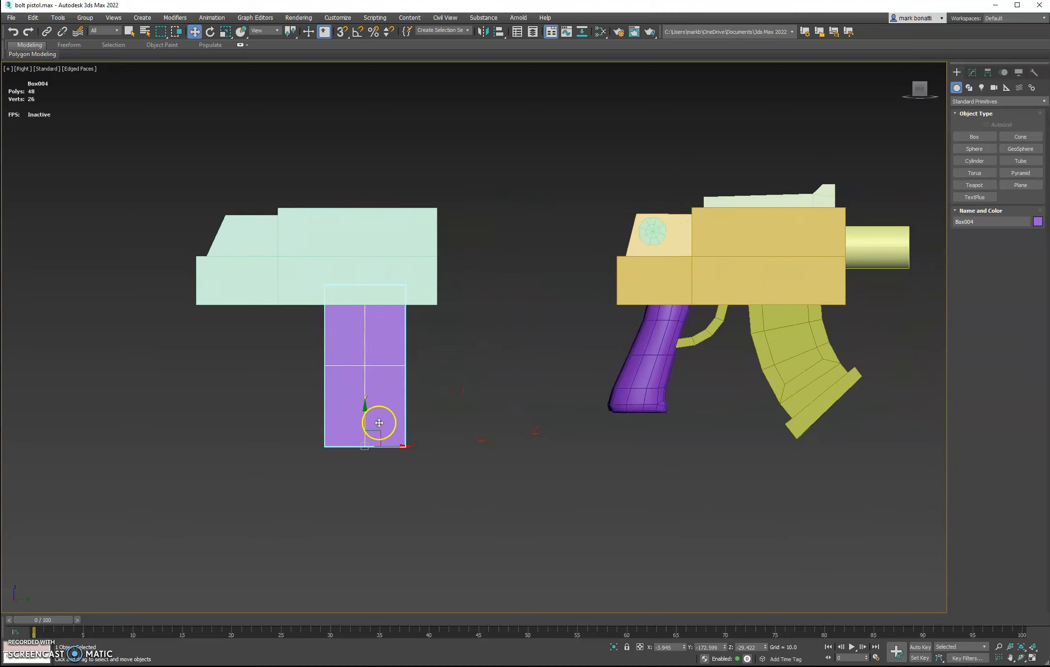
# Add a Bend modifier to the box with an angle of 45 and a direction of 270.
pyautogui.click(972, 72)
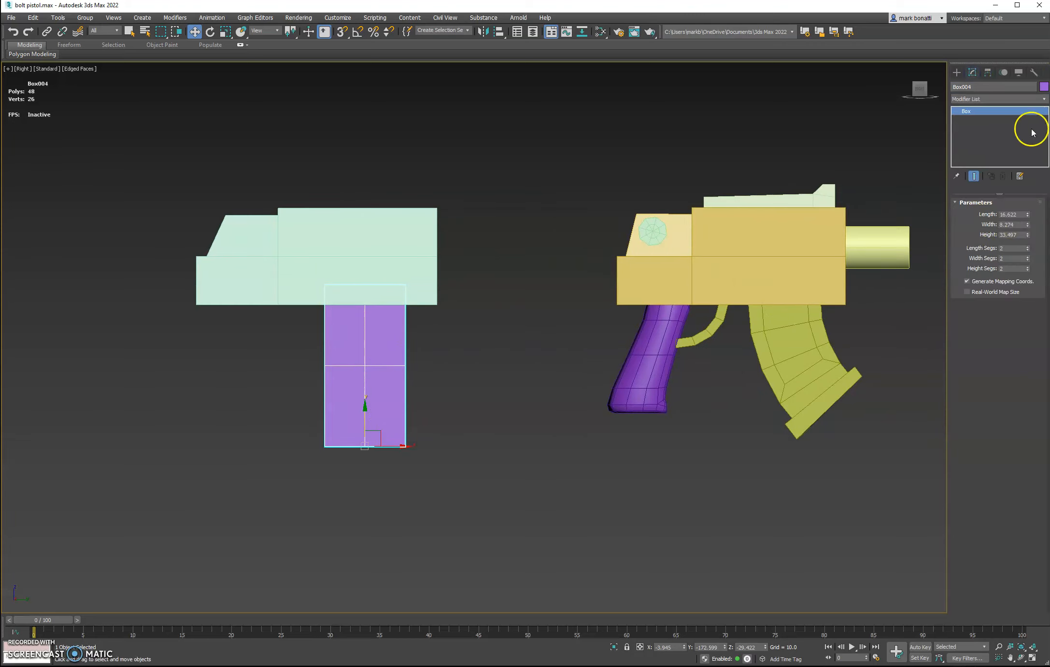
pyautogui.click(1044, 99)
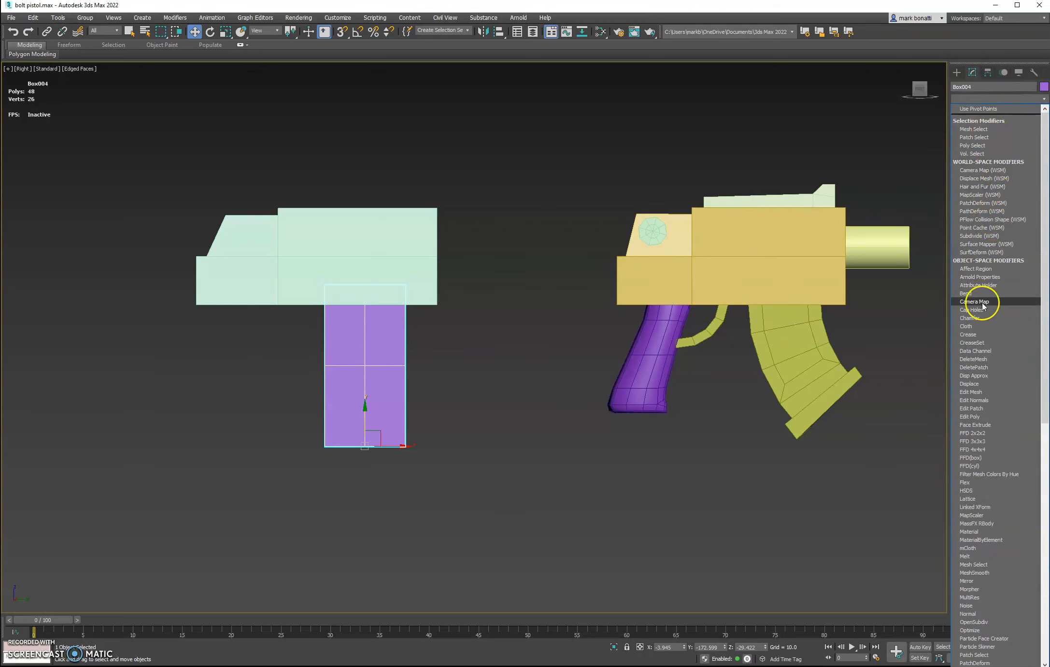
pyautogui.click(979, 293)
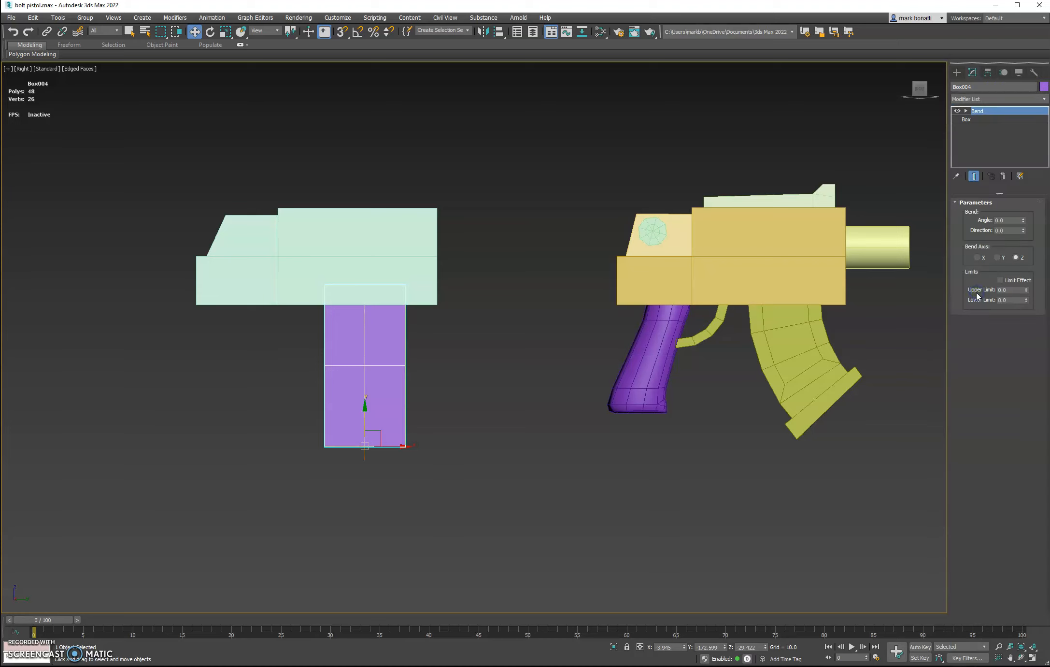
pyautogui.moveTo(1024, 220); pyautogui.dragTo(1026, 176)
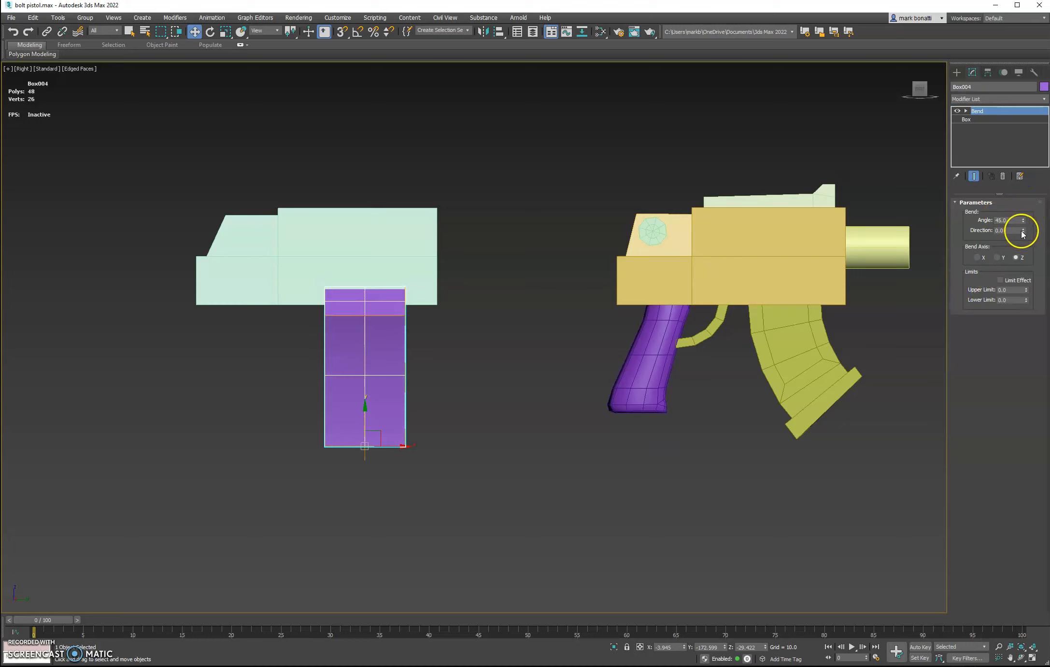
pyautogui.moveTo(1023, 234); pyautogui.dragTo(1049, 1)
pyautogui.moveTo(1014, 230); pyautogui.dragTo(1001, 233)
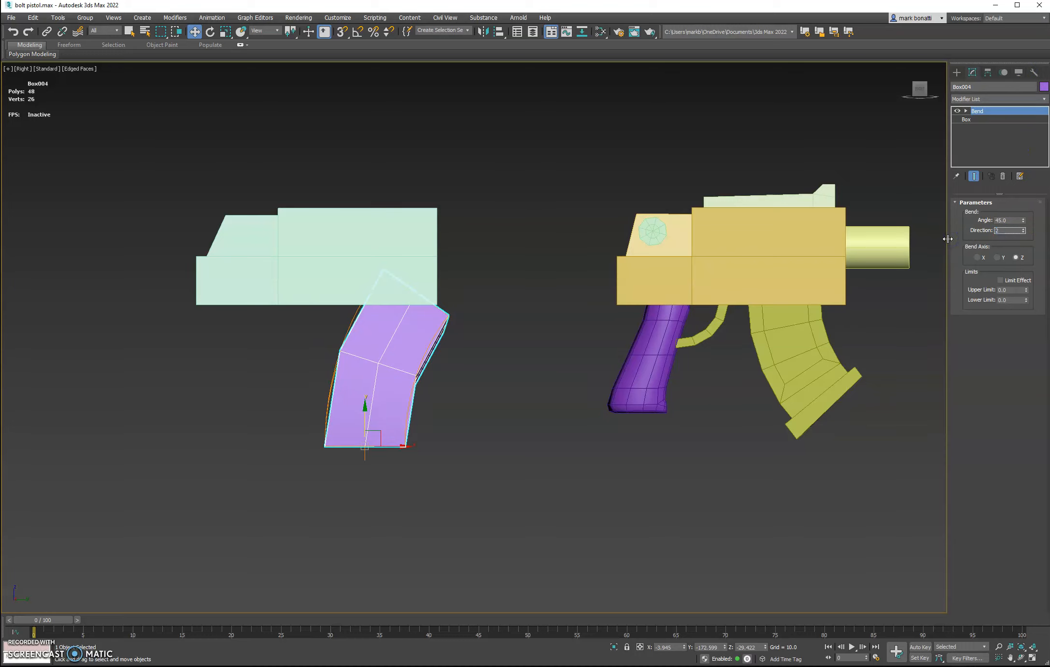
pyautogui.press('Return')
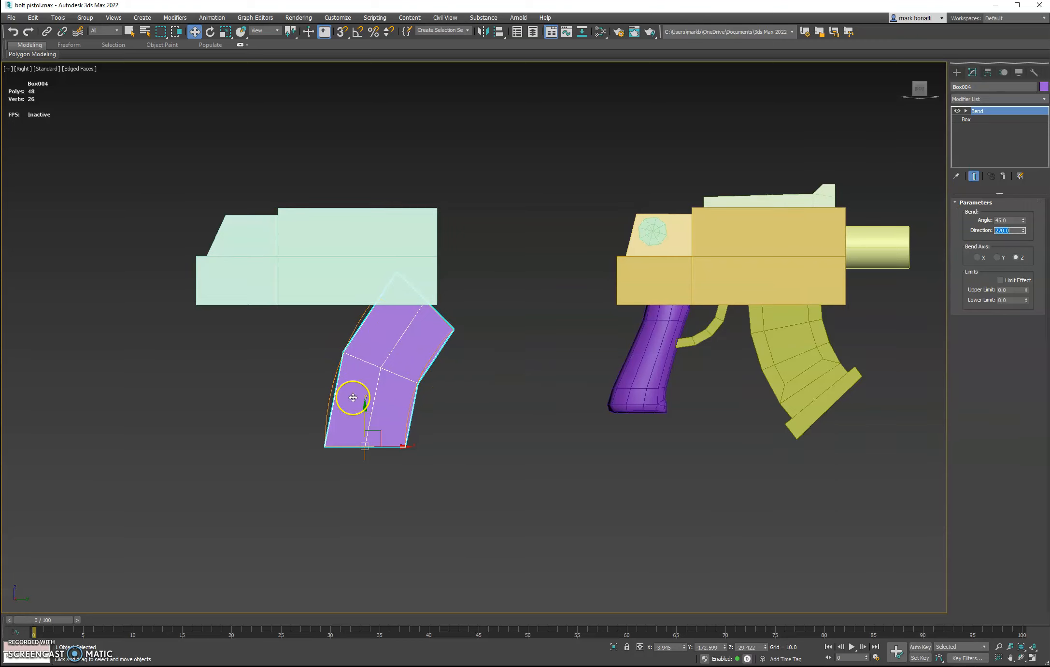
# Give the base box 5 height segments and set its length to 15, width to 10 and height to 30.
pyautogui.click(983, 120)
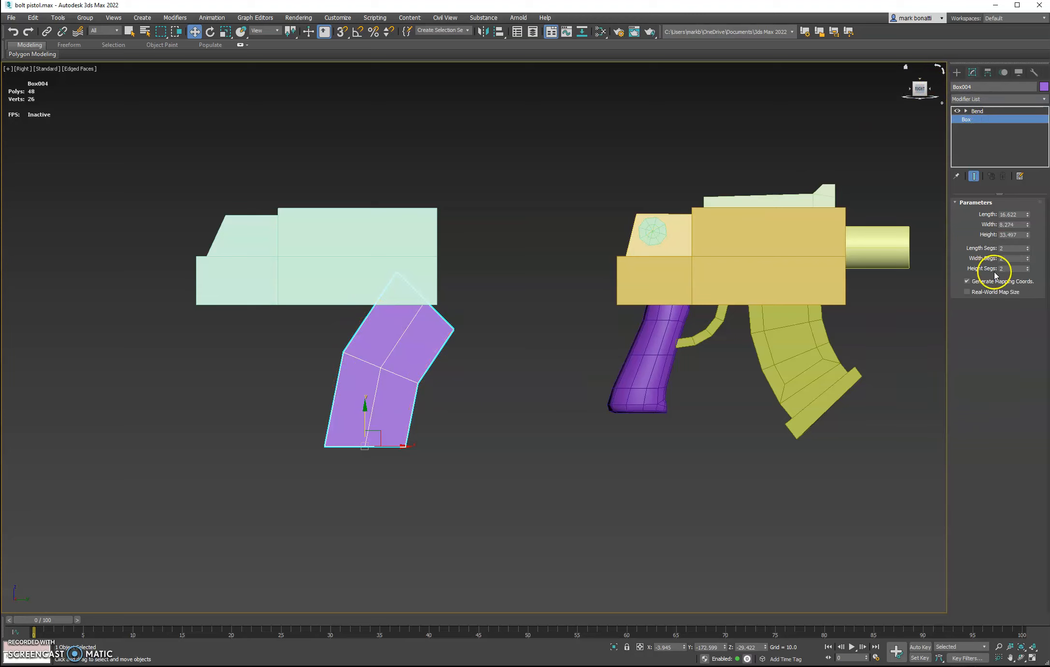
pyautogui.click(1028, 267)
pyautogui.click(1027, 267)
pyautogui.click(1028, 267)
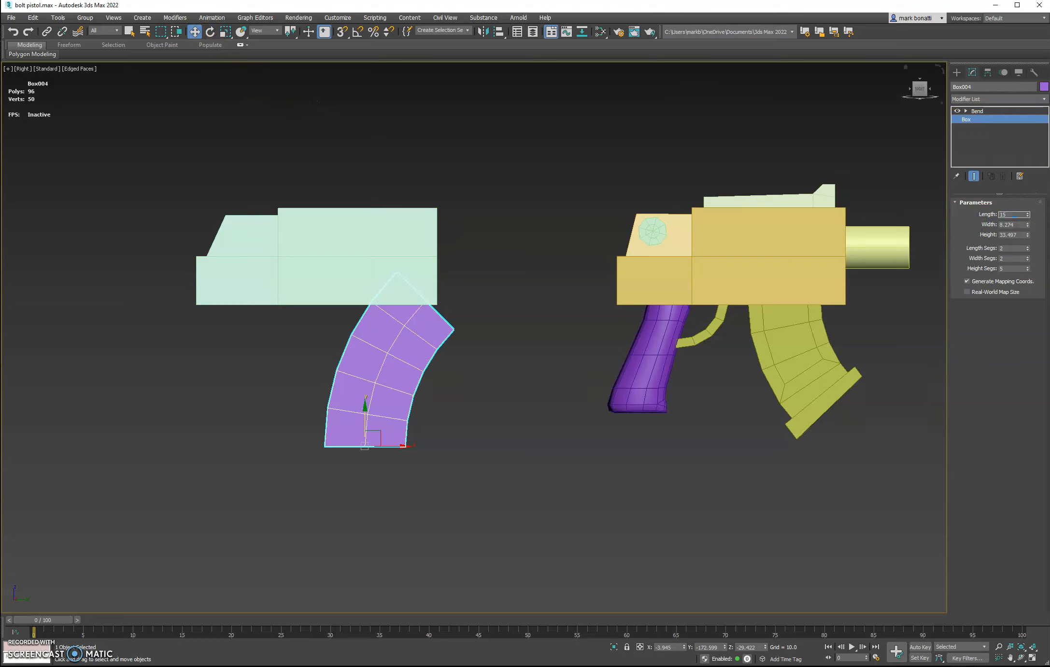
pyautogui.moveTo(1022, 225); pyautogui.dragTo(965, 233)
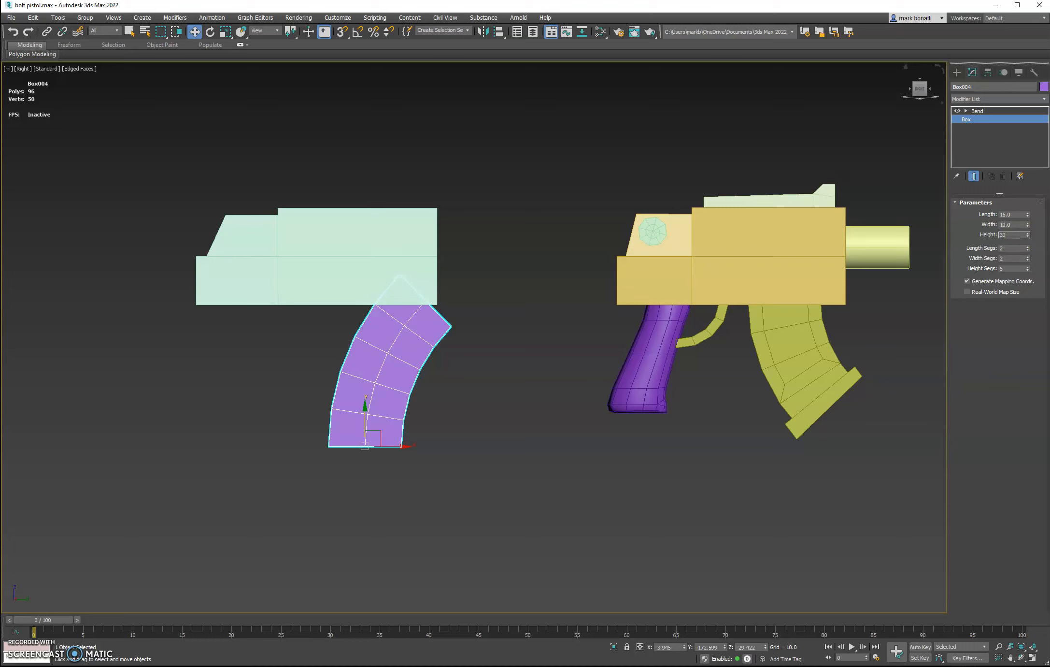
pyautogui.write('30')
pyautogui.press('Return')
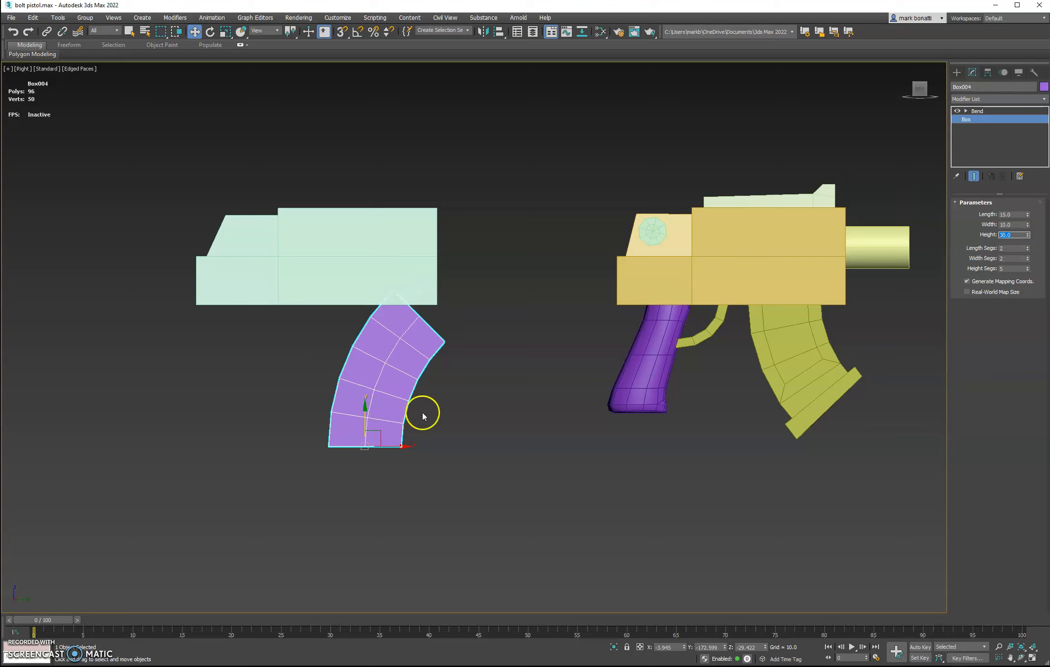
# Rotate the bent box about 45 degrees and move it up under the body's front, to about Y -160.3 and Z -23.8.
pyautogui.click(210, 32)
pyautogui.moveTo(394, 429); pyautogui.dragTo(365, 400)
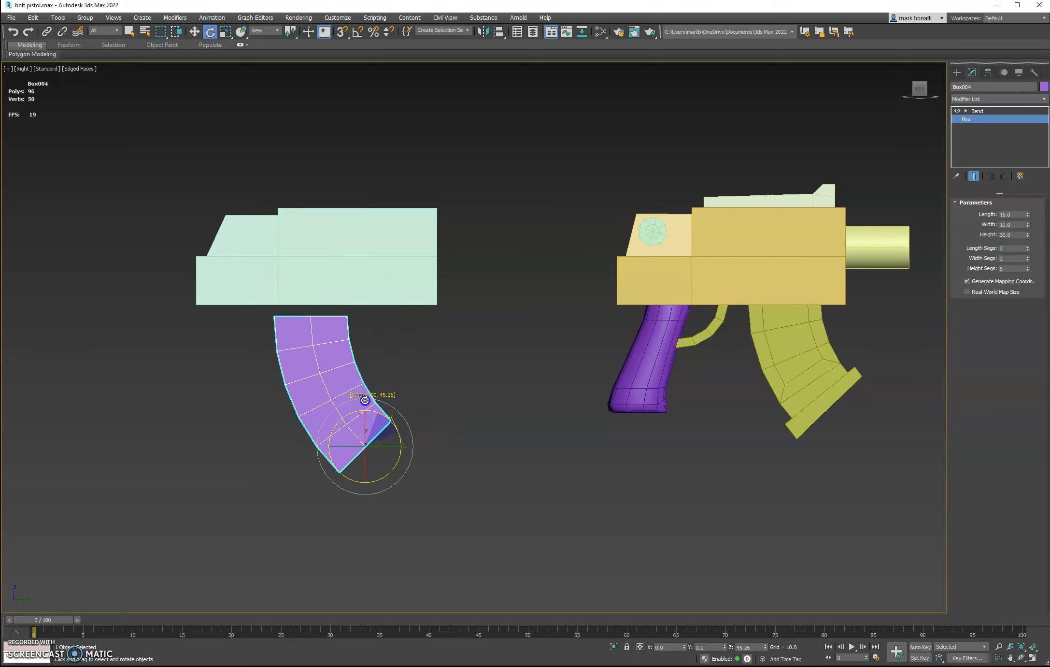
pyautogui.click(195, 32)
pyautogui.moveTo(395, 440); pyautogui.dragTo(460, 448)
pyautogui.moveTo(423, 413); pyautogui.dragTo(420, 386)
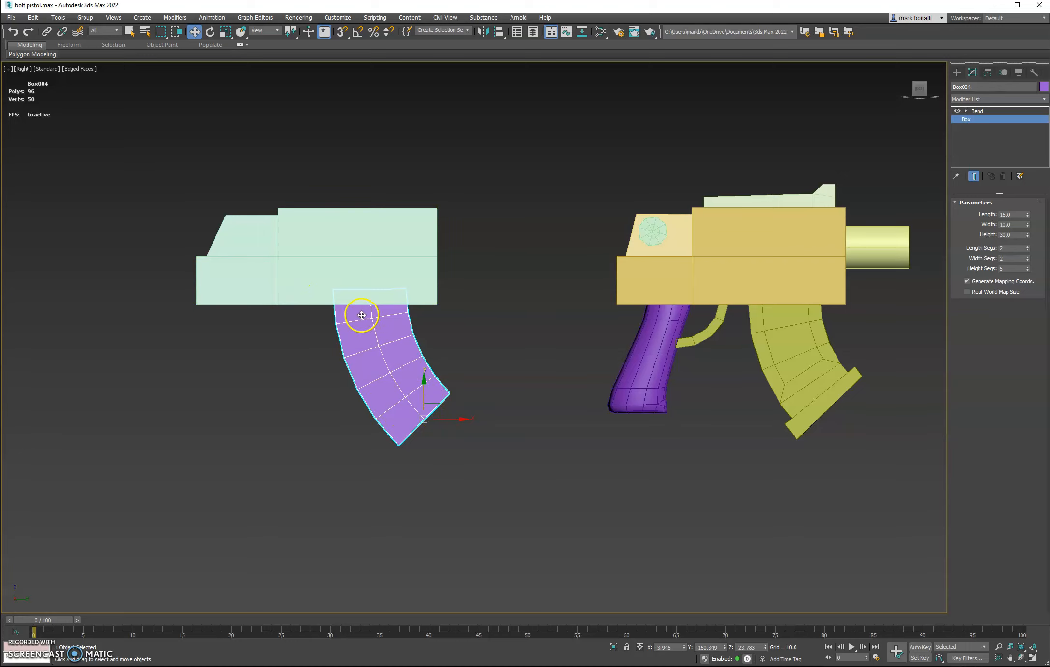
# Compare the bent box with the reference magazine and convert it to an editable poly.
pyautogui.scroll(2, 800, 367)
pyautogui.keyDown('alt'); pyautogui.moveTo(795, 371); pyautogui.dragTo(797, 381, button='middle'); pyautogui.keyUp('alt')
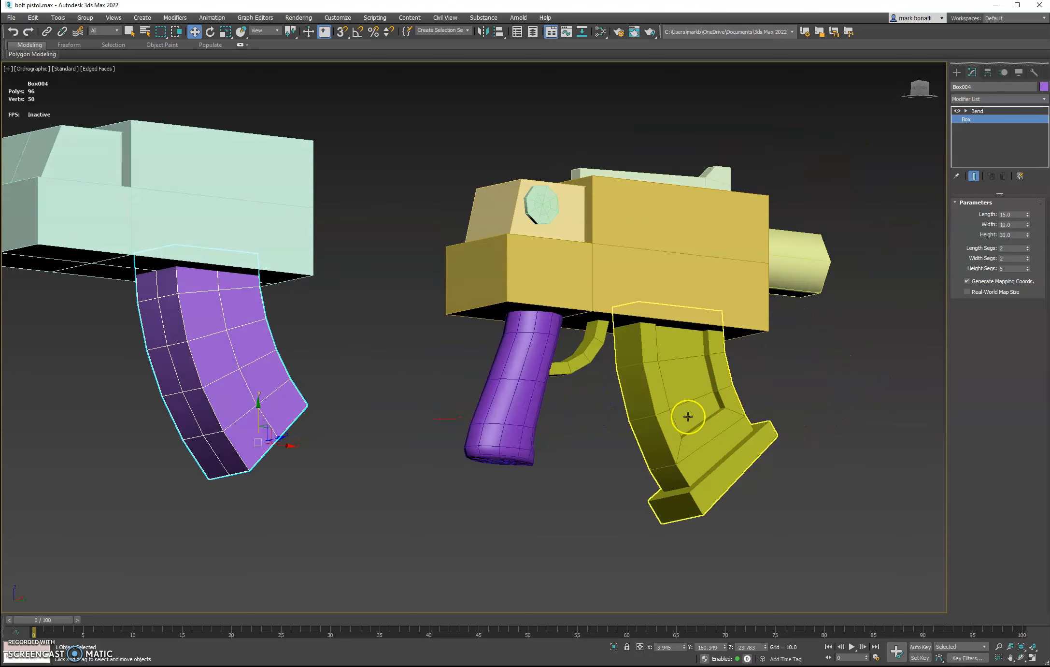
pyautogui.hotkey('shift', 'z')
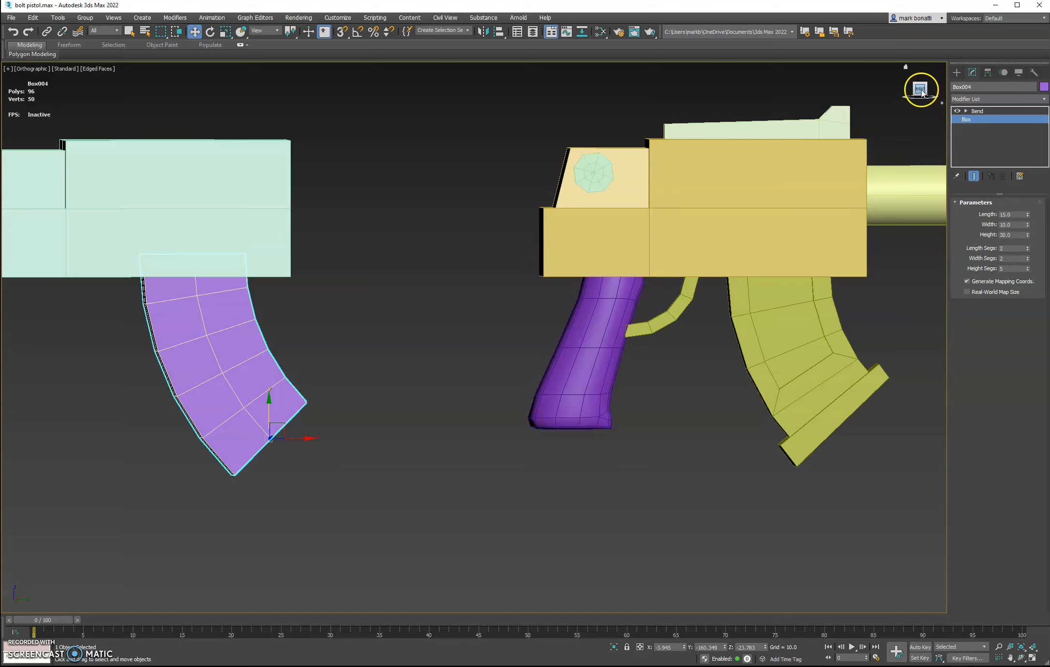
pyautogui.click(921, 90)
pyautogui.scroll(-5, 487, 413)
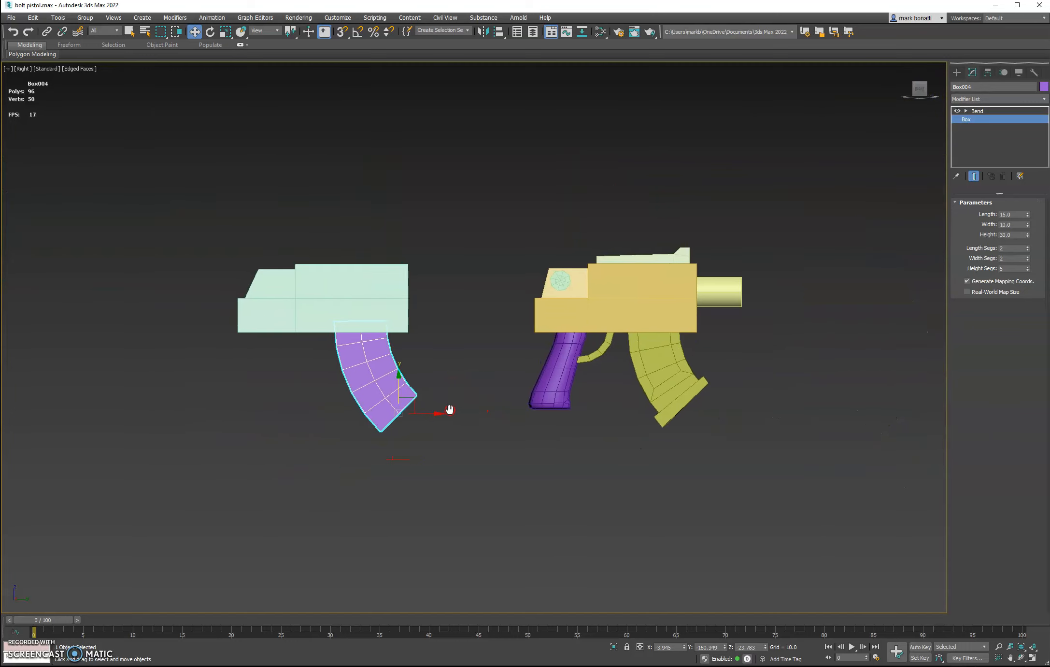
pyautogui.scroll(3, 439, 345)
pyautogui.rightClick(435, 333)
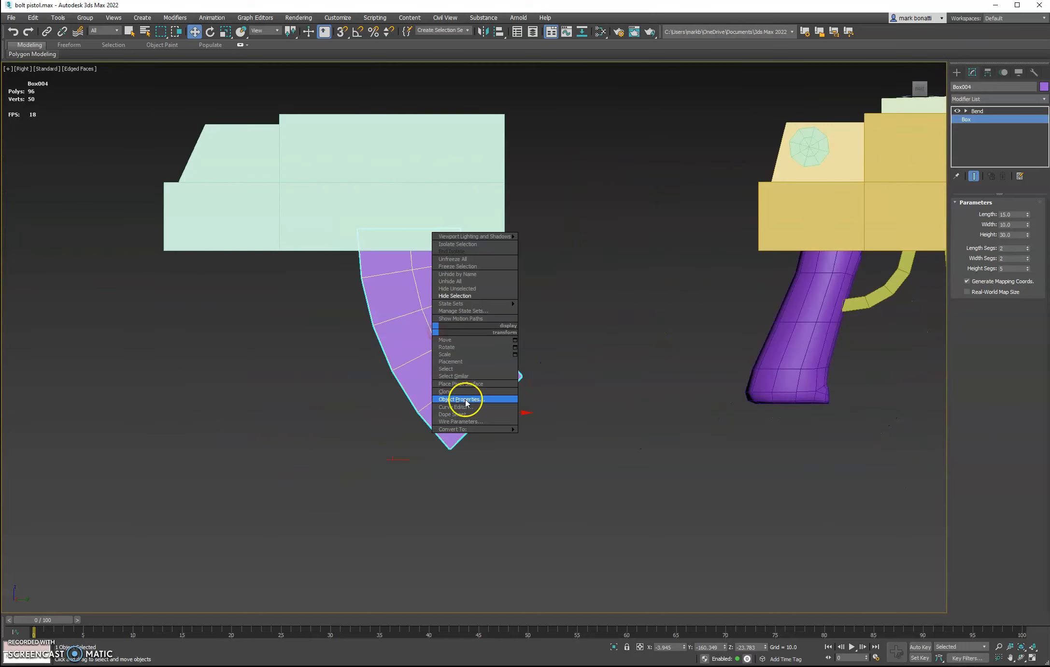
pyautogui.moveTo(492, 429)
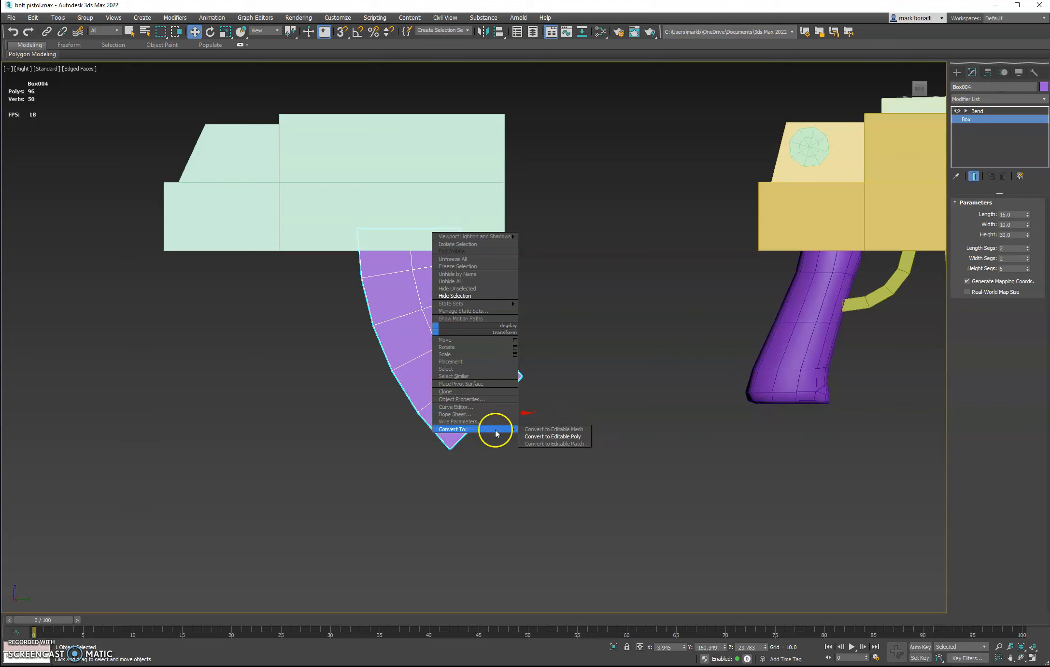
pyautogui.click(556, 436)
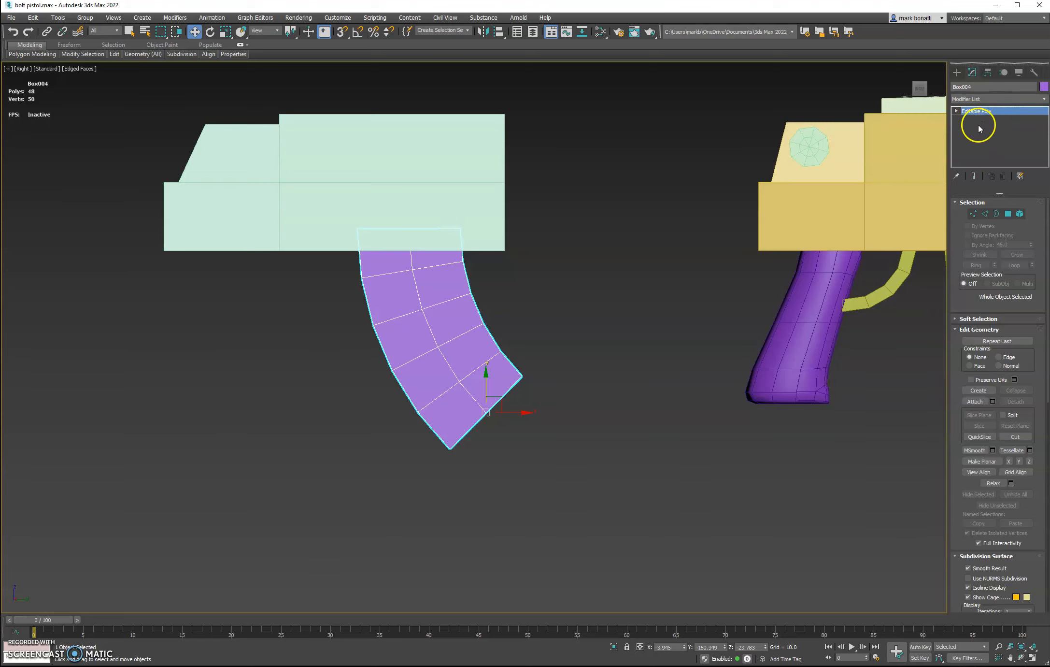
# Select all ten polygons on the magazine's flat side face in polygon mode.
pyautogui.moveTo(531, 464)
pyautogui.keyDown('alt'); pyautogui.mouseDown(button='middle')
pyautogui.moveTo(561, 465)
pyautogui.moveTo(531, 465)
pyautogui.mouseUp(button='middle'); pyautogui.keyUp('alt')
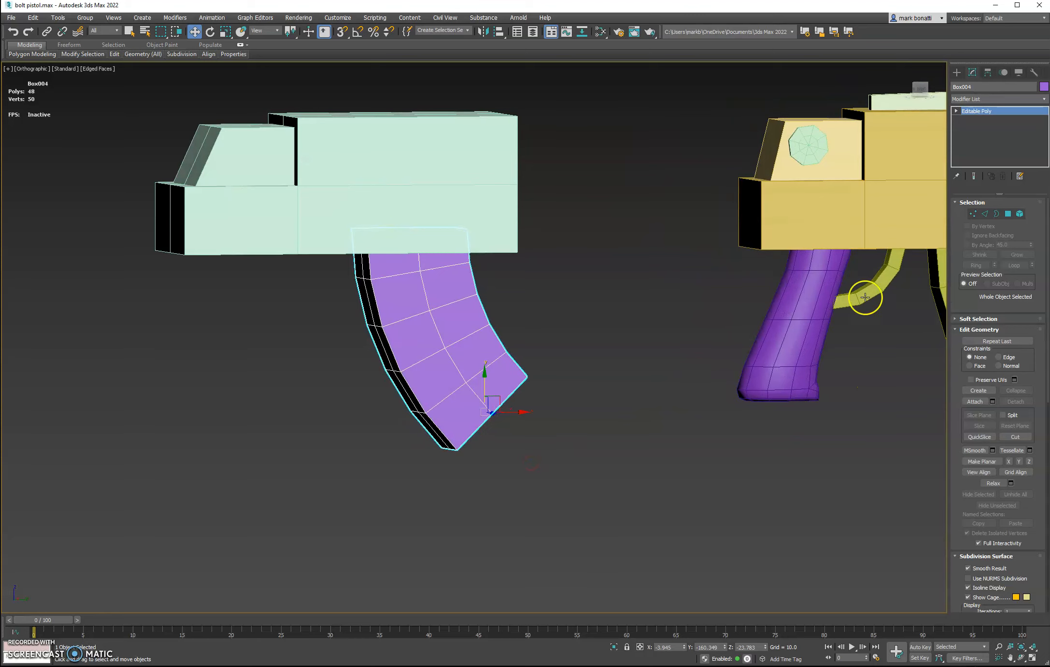
pyautogui.keyDown('alt'); pyautogui.moveTo(484, 348); pyautogui.dragTo(435, 347, button='middle'); pyautogui.keyUp('alt')
pyautogui.moveTo(539, 356)
pyautogui.keyDown('alt'); pyautogui.mouseDown(button='middle')
pyautogui.moveTo(532, 370)
pyautogui.moveTo(547, 370)
pyautogui.mouseUp(button='middle'); pyautogui.keyUp('alt')
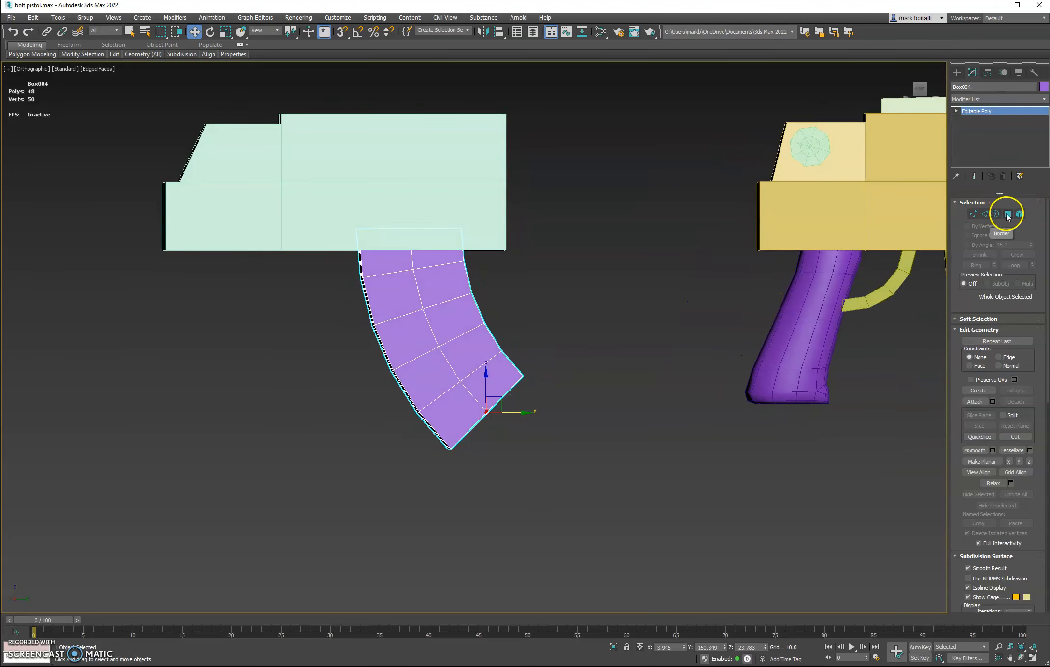
pyautogui.click(1009, 214)
pyautogui.click(393, 270)
pyautogui.keyDown('ctrl'); pyautogui.click(436, 261); pyautogui.keyUp('ctrl')
pyautogui.keyDown('ctrl'); pyautogui.click(440, 281); pyautogui.keyUp('ctrl')
pyautogui.keyDown('ctrl'); pyautogui.click(408, 294); pyautogui.keyUp('ctrl')
pyautogui.keyDown('ctrl'); pyautogui.click(415, 327); pyautogui.keyUp('ctrl')
pyautogui.keyDown('ctrl'); pyautogui.click(457, 317); pyautogui.keyUp('ctrl')
pyautogui.keyDown('ctrl'); pyautogui.click(464, 342); pyautogui.keyUp('ctrl')
pyautogui.keyDown('ctrl'); pyautogui.click(443, 366); pyautogui.keyUp('ctrl')
pyautogui.keyDown('ctrl'); pyautogui.click(460, 404); pyautogui.keyUp('ctrl')
pyautogui.keyDown('ctrl'); pyautogui.click(501, 381); pyautogui.keyUp('ctrl')
# Add all ten polygons of the magazine's opposite side face to the selection.
pyautogui.keyDown('alt'); pyautogui.moveTo(591, 249); pyautogui.dragTo(447, 329, button='middle'); pyautogui.keyUp('alt')
pyautogui.keyDown('ctrl'); pyautogui.click(421, 383); pyautogui.keyUp('ctrl')
pyautogui.keyDown('ctrl'); pyautogui.click(429, 403); pyautogui.keyUp('ctrl')
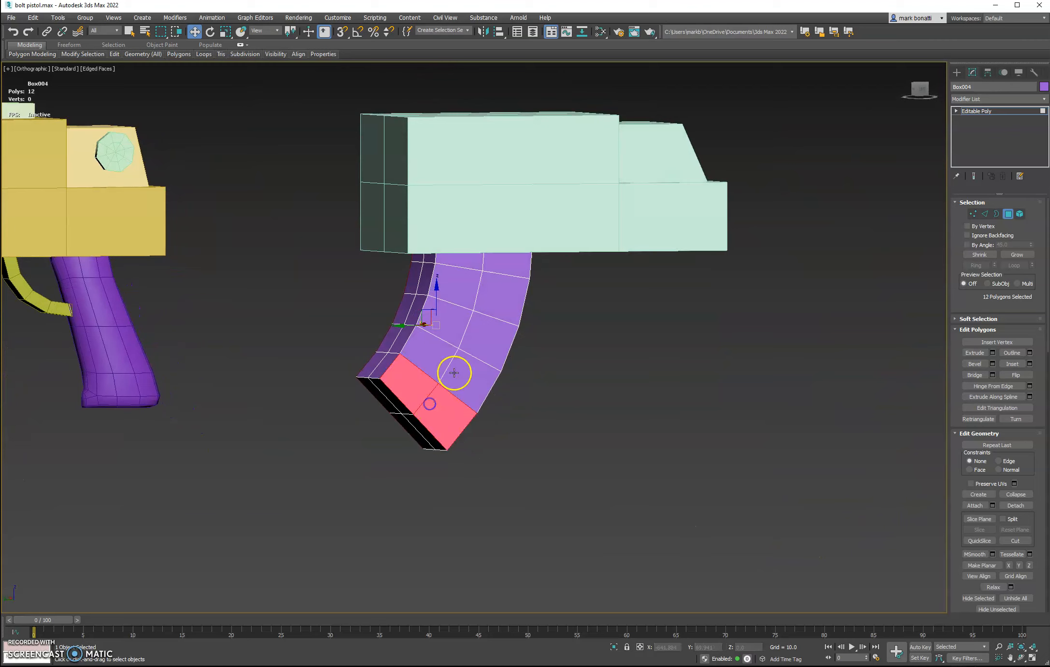
pyautogui.keyDown('ctrl'); pyautogui.click(454, 373); pyautogui.keyUp('ctrl')
pyautogui.keyDown('ctrl'); pyautogui.click(439, 361); pyautogui.keyUp('ctrl')
pyautogui.keyDown('ctrl'); pyautogui.click(444, 334); pyautogui.keyUp('ctrl')
pyautogui.keyDown('ctrl'); pyautogui.click(476, 335); pyautogui.keyUp('ctrl')
pyautogui.keyDown('ctrl'); pyautogui.click(494, 306); pyautogui.keyUp('ctrl')
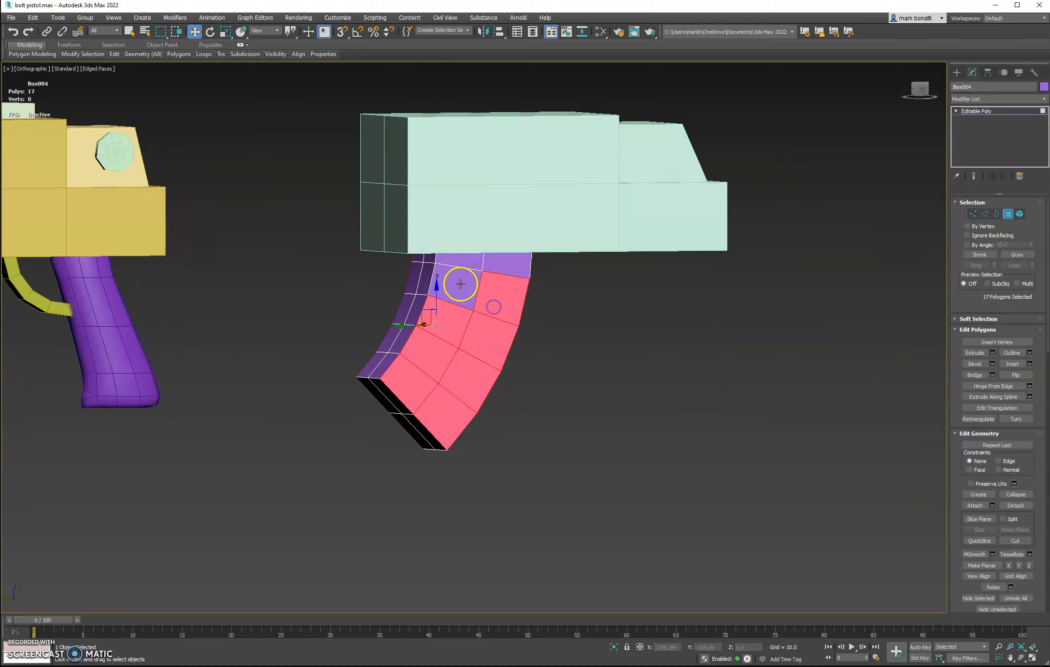
pyautogui.keyDown('ctrl'); pyautogui.click(460, 284); pyautogui.keyUp('ctrl')
pyautogui.keyDown('ctrl'); pyautogui.click(459, 263); pyautogui.keyUp('ctrl')
pyautogui.keyDown('ctrl'); pyautogui.click(501, 261); pyautogui.keyUp('ctrl')
# Inset the selected polygons on both magazine sides as a group by about 2.42.
pyautogui.keyDown('alt'); pyautogui.moveTo(418, 323); pyautogui.dragTo(553, 347, button='middle'); pyautogui.keyUp('alt')
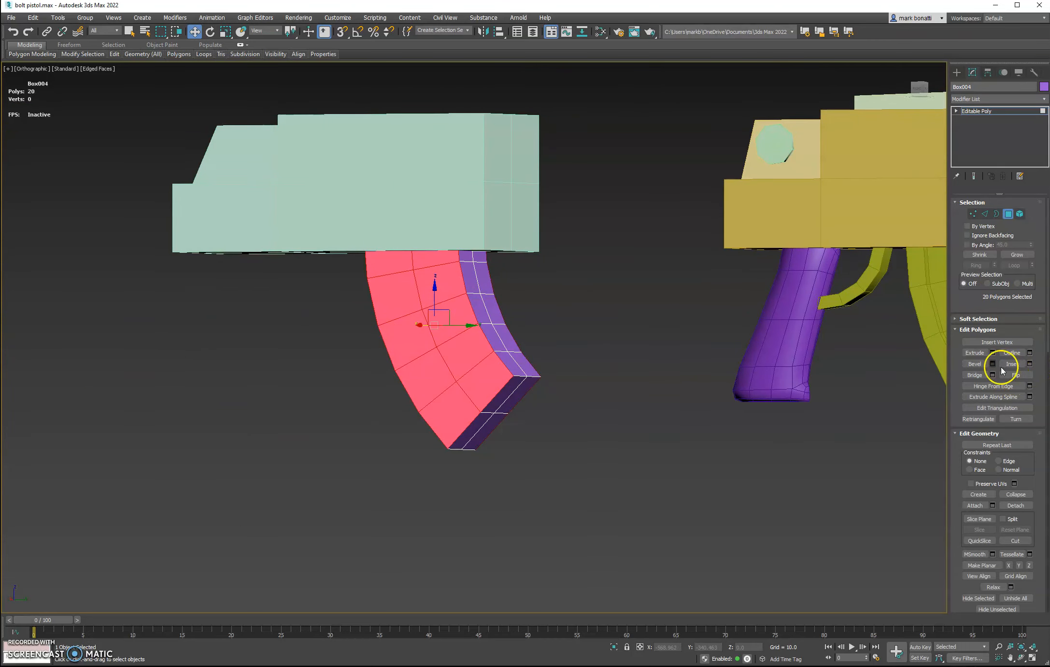
pyautogui.click(1030, 364)
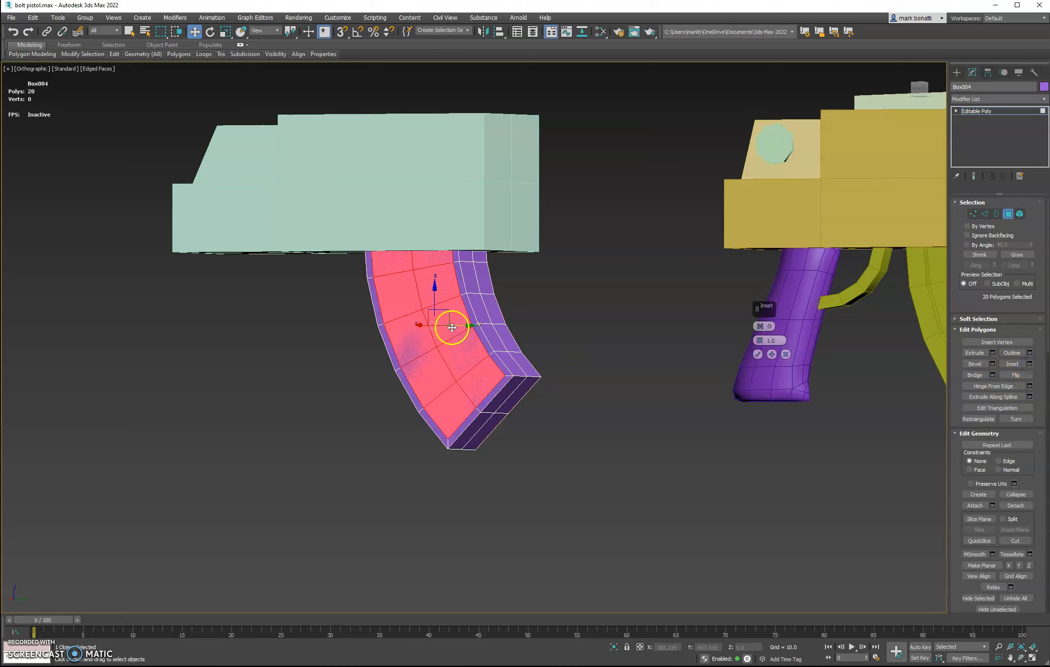
pyautogui.moveTo(761, 342)
pyautogui.mouseDown()
pyautogui.moveTo(760, 319)
pyautogui.moveTo(761, 330)
pyautogui.mouseUp()
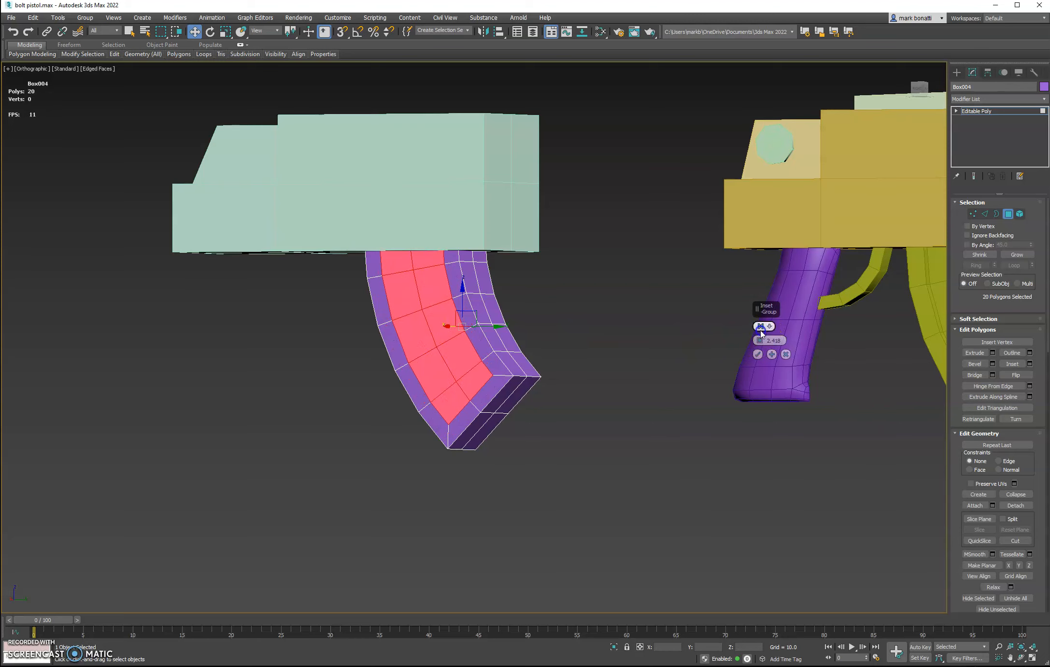
pyautogui.keyDown('alt'); pyautogui.moveTo(479, 360); pyautogui.dragTo(554, 423, button='middle'); pyautogui.keyUp('alt')
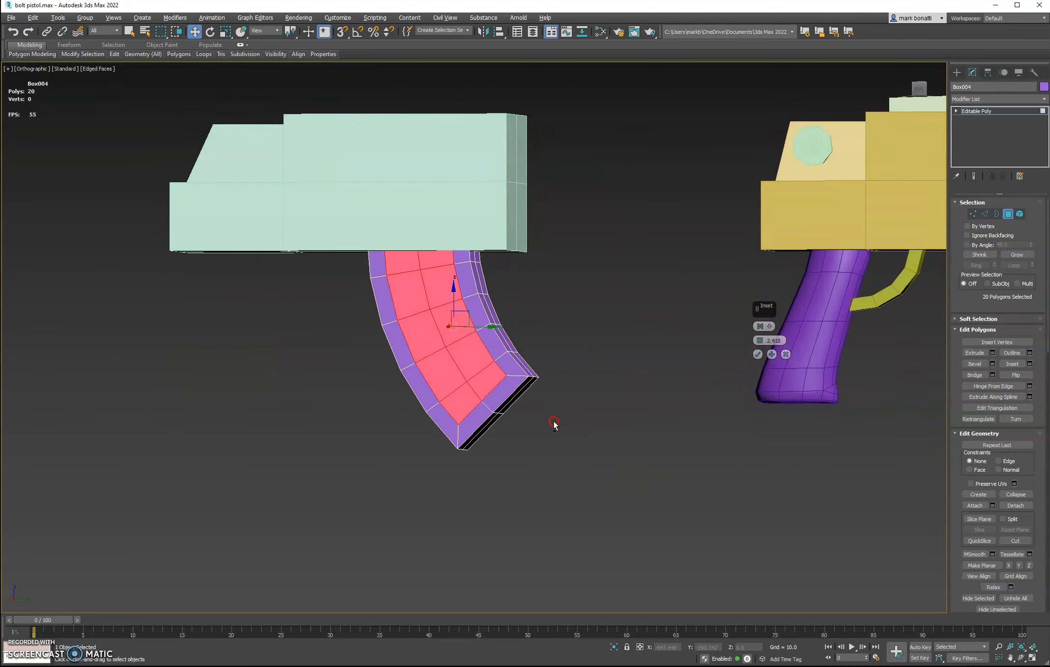
pyautogui.click(758, 354)
# Extrude the inset polygons inward to recess both sides of the magazine.
pyautogui.keyDown('alt'); pyautogui.moveTo(497, 371); pyautogui.dragTo(537, 424, button='middle'); pyautogui.keyUp('alt')
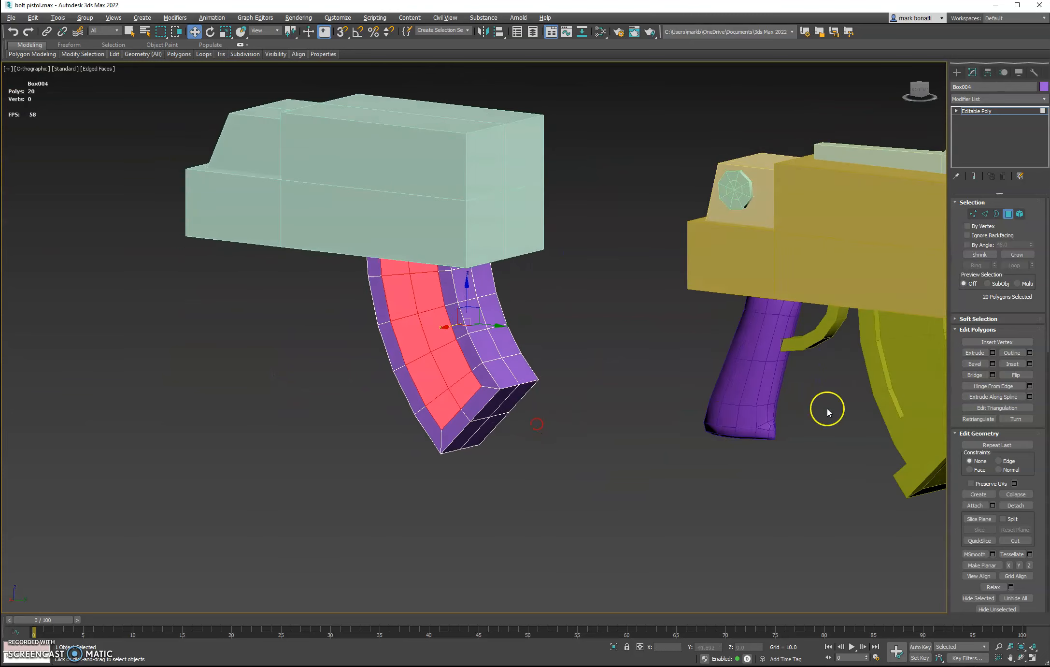
pyautogui.click(993, 353)
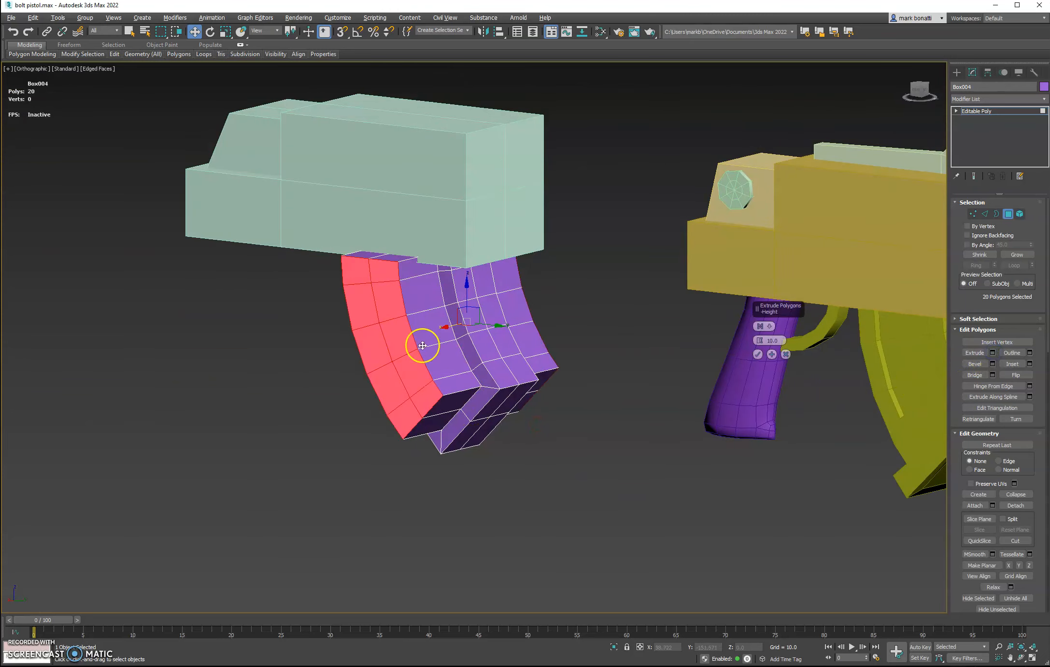
pyautogui.moveTo(767, 306); pyautogui.dragTo(626, 289)
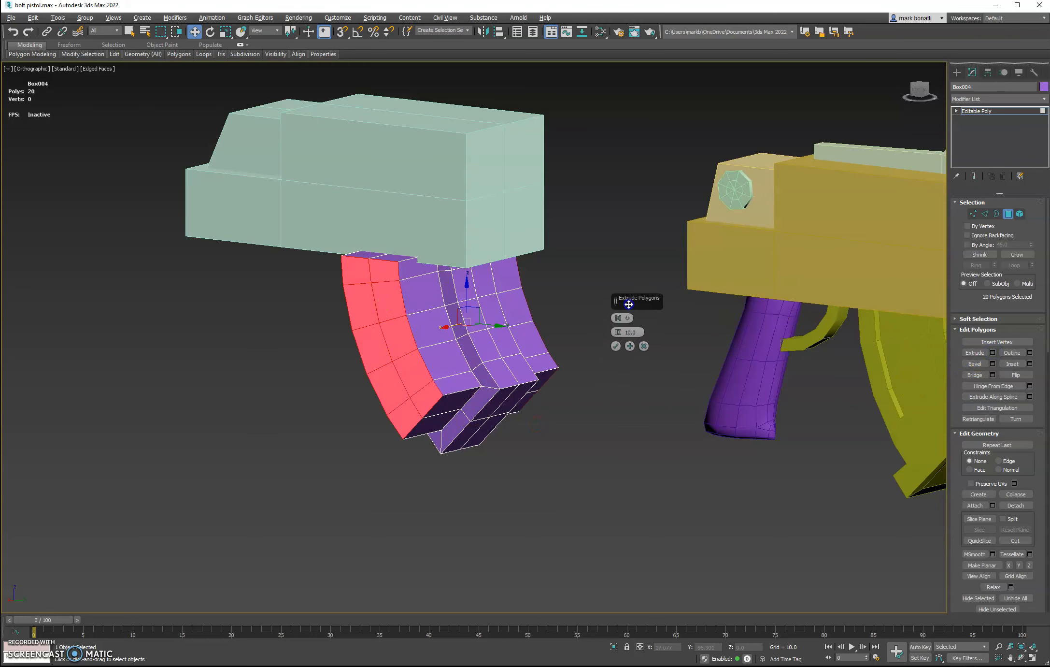
pyautogui.keyDown('alt'); pyautogui.moveTo(511, 312); pyautogui.dragTo(505, 451, button='middle'); pyautogui.keyUp('alt')
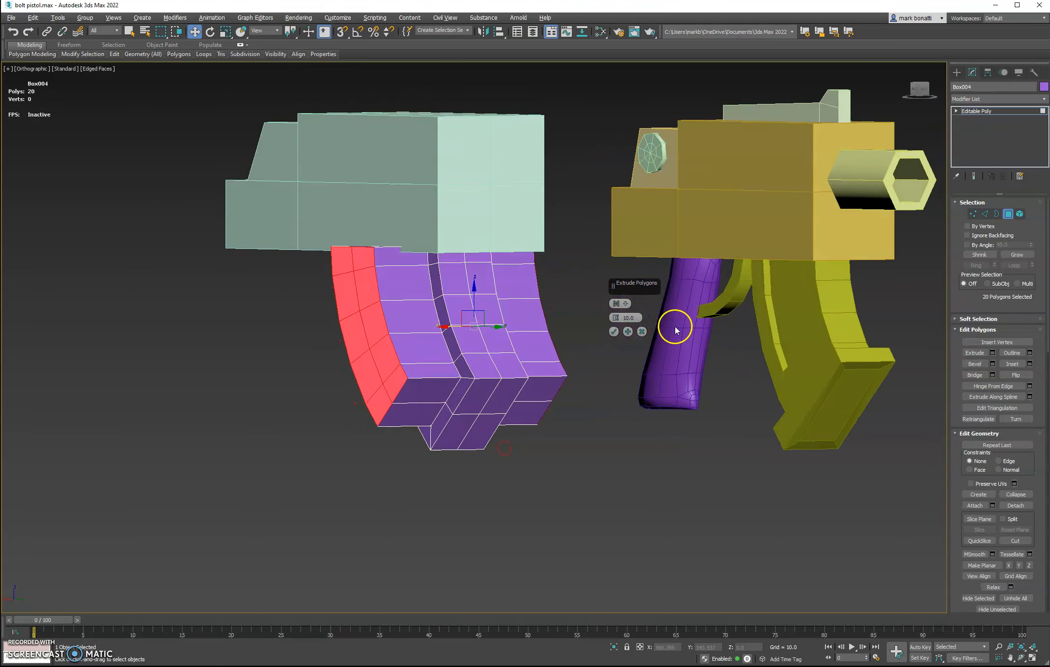
pyautogui.moveTo(616, 320); pyautogui.dragTo(621, 398)
pyautogui.click(614, 332)
# Compare the recessed magazine with the reference magazine, examining the base plate at its lower end.
pyautogui.moveTo(577, 425)
pyautogui.keyDown('alt'); pyautogui.mouseDown(button='middle')
pyautogui.moveTo(570, 439)
pyautogui.moveTo(645, 422)
pyautogui.moveTo(565, 419)
pyautogui.mouseUp(button='middle'); pyautogui.keyUp('alt')
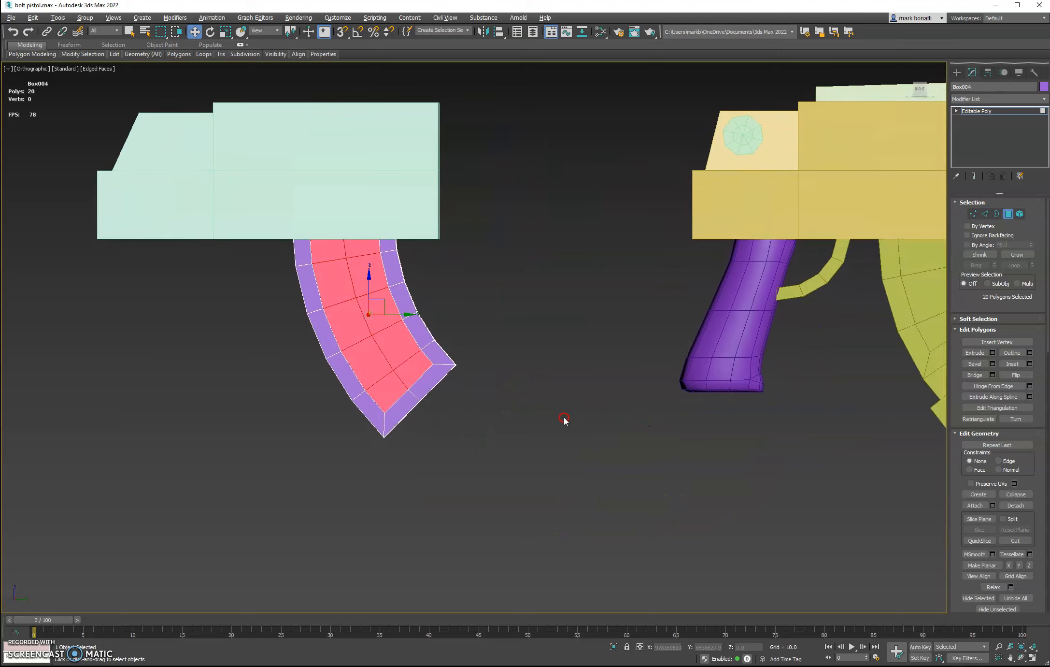
pyautogui.scroll(-3, 565, 420)
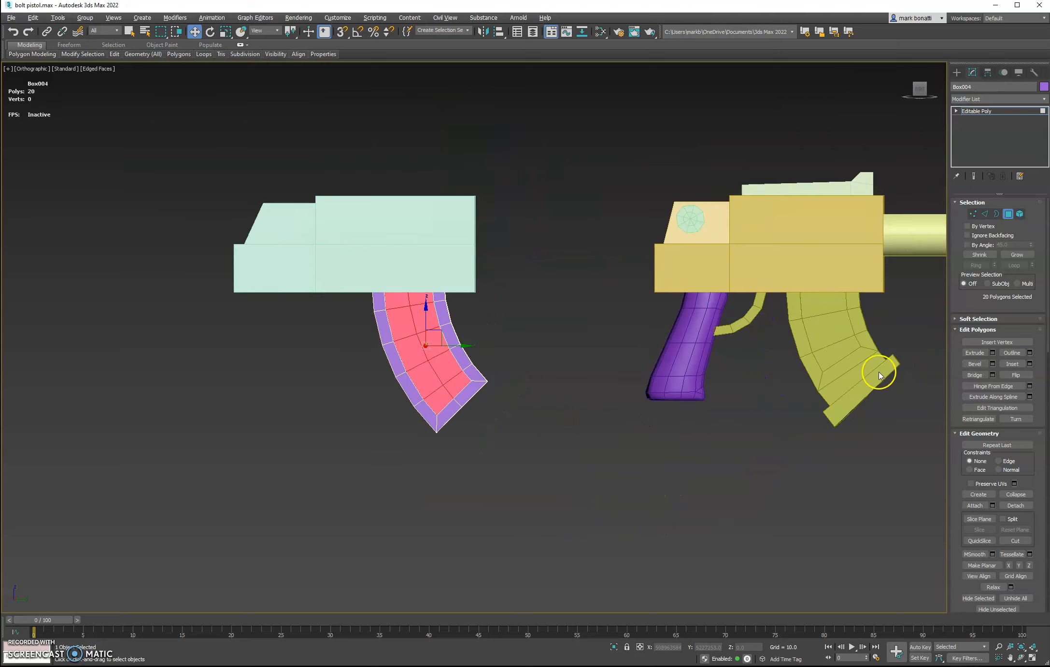
pyautogui.scroll(4, 463, 403)
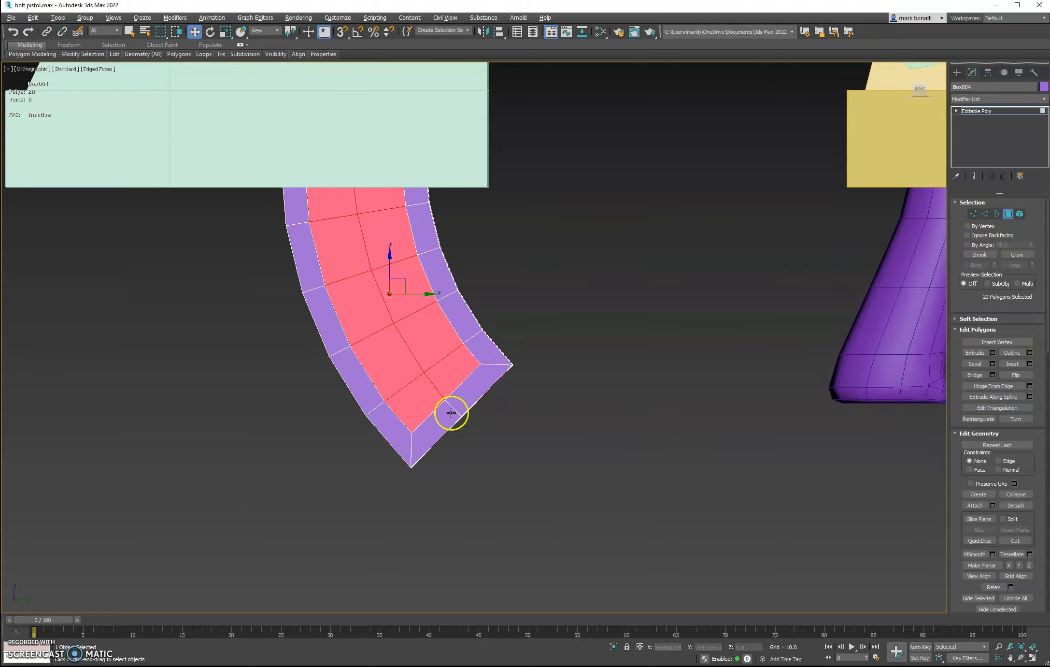
pyautogui.scroll(-2, 625, 439)
pyautogui.moveTo(680, 448); pyautogui.dragTo(423, 438, button='middle')
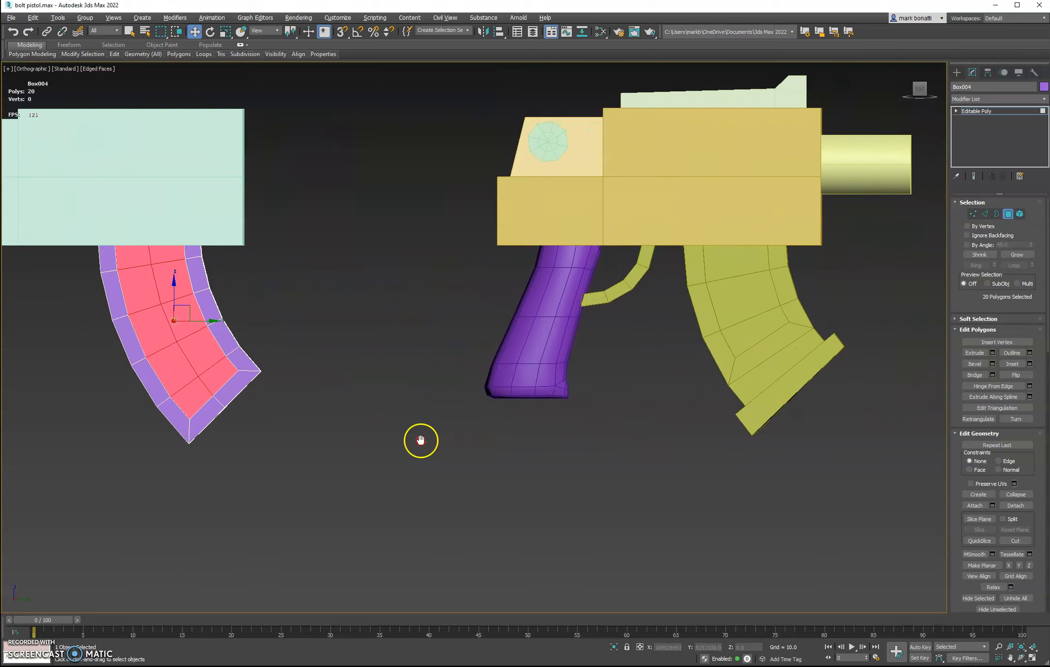
pyautogui.scroll(3, 799, 403)
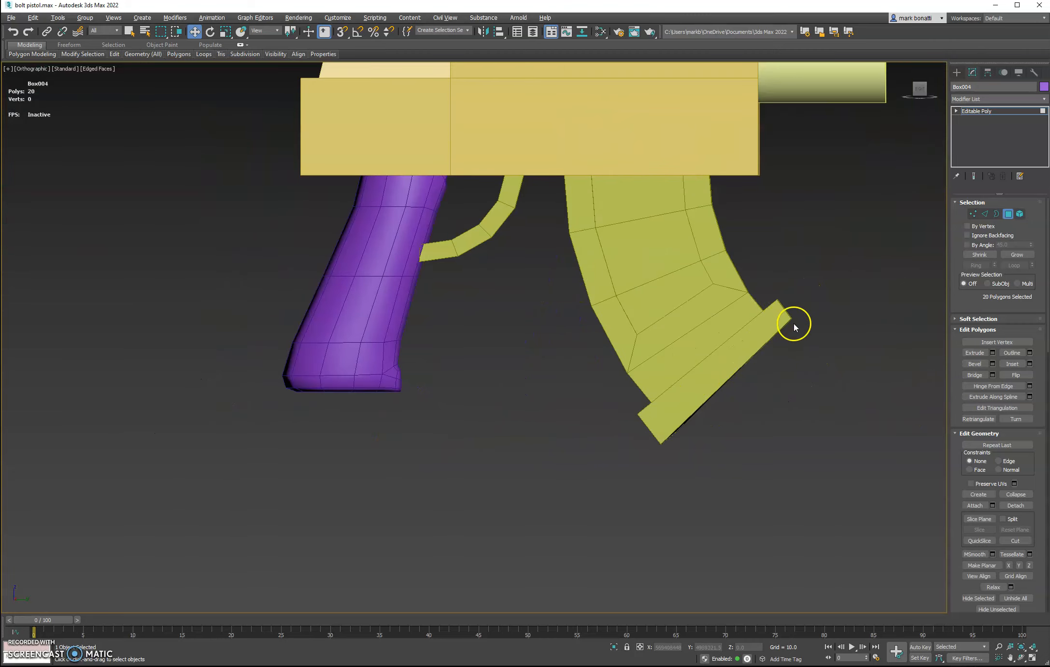
pyautogui.scroll(-3, 502, 478)
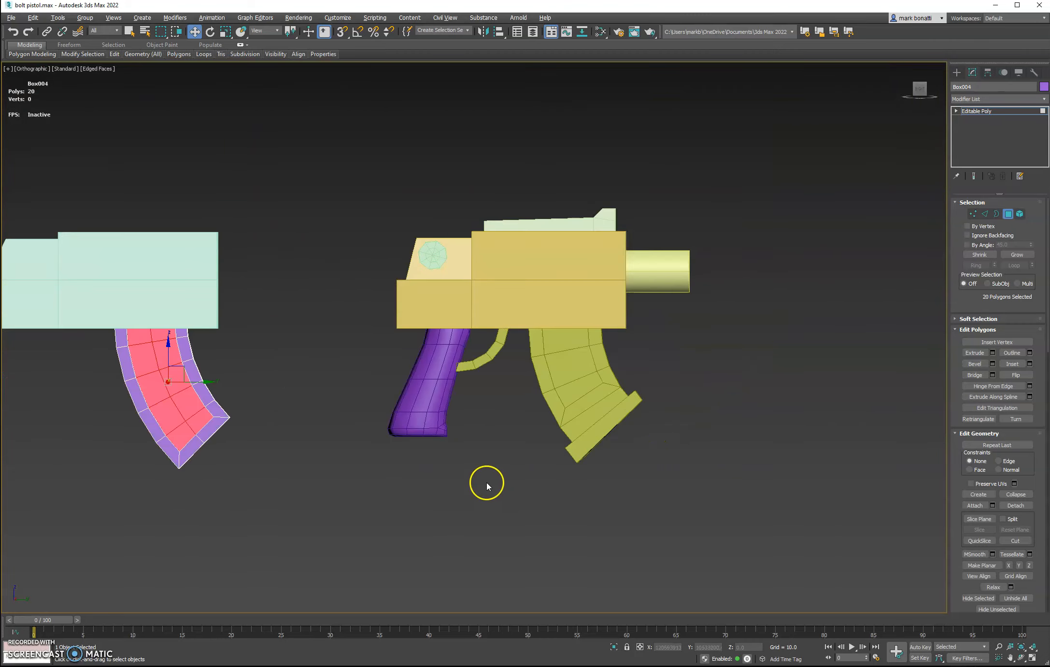
pyautogui.moveTo(486, 480); pyautogui.dragTo(687, 455, button='middle')
pyautogui.scroll(1, 604, 398)
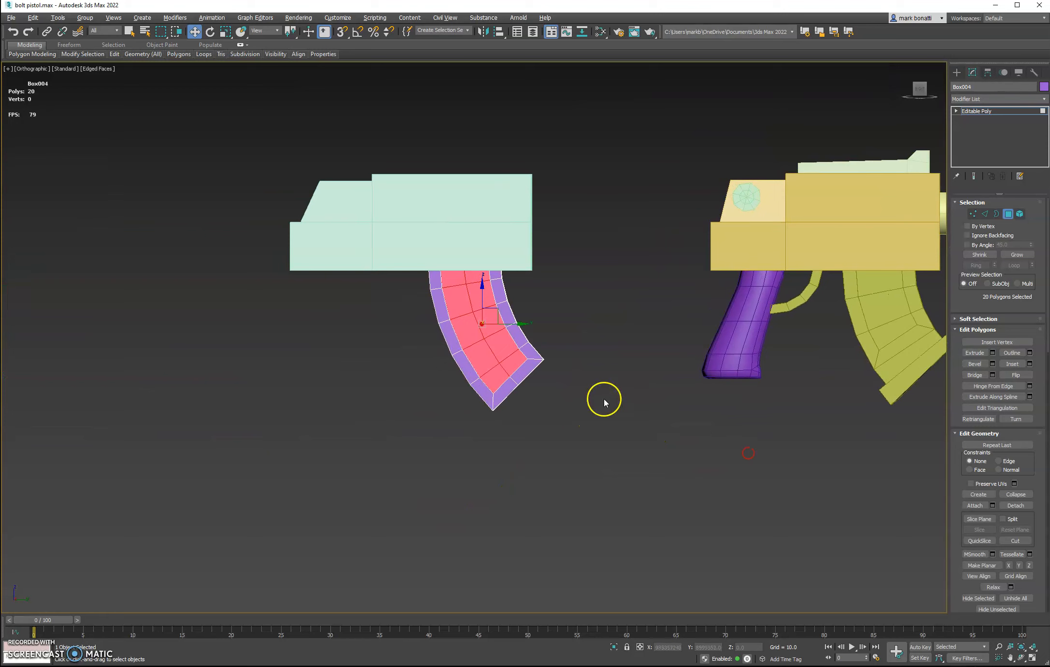
# Leave polygon mode and create a box about 20.3 long, 12.6 wide and 4.6 high, with one segment in each direction.
pyautogui.click(1009, 214)
pyautogui.click(957, 73)
pyautogui.click(978, 137)
pyautogui.scroll(-3, 682, 384)
pyautogui.keyDown('alt'); pyautogui.moveTo(655, 386); pyautogui.dragTo(650, 421, button='middle'); pyautogui.keyUp('alt')
pyautogui.moveTo(647, 419); pyautogui.dragTo(701, 442)
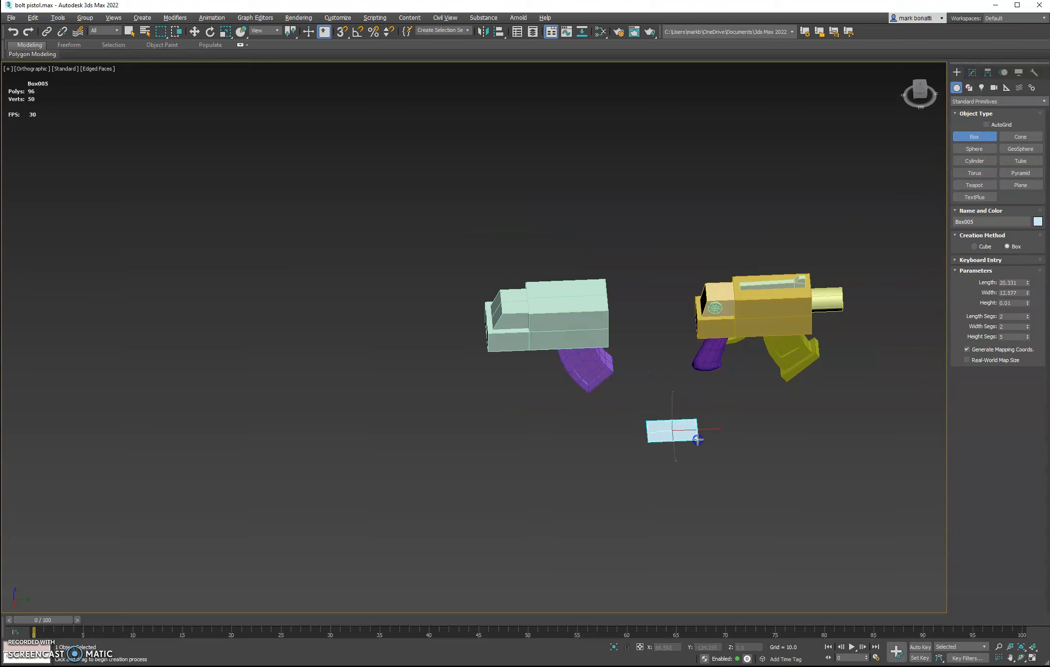
pyautogui.click(725, 410)
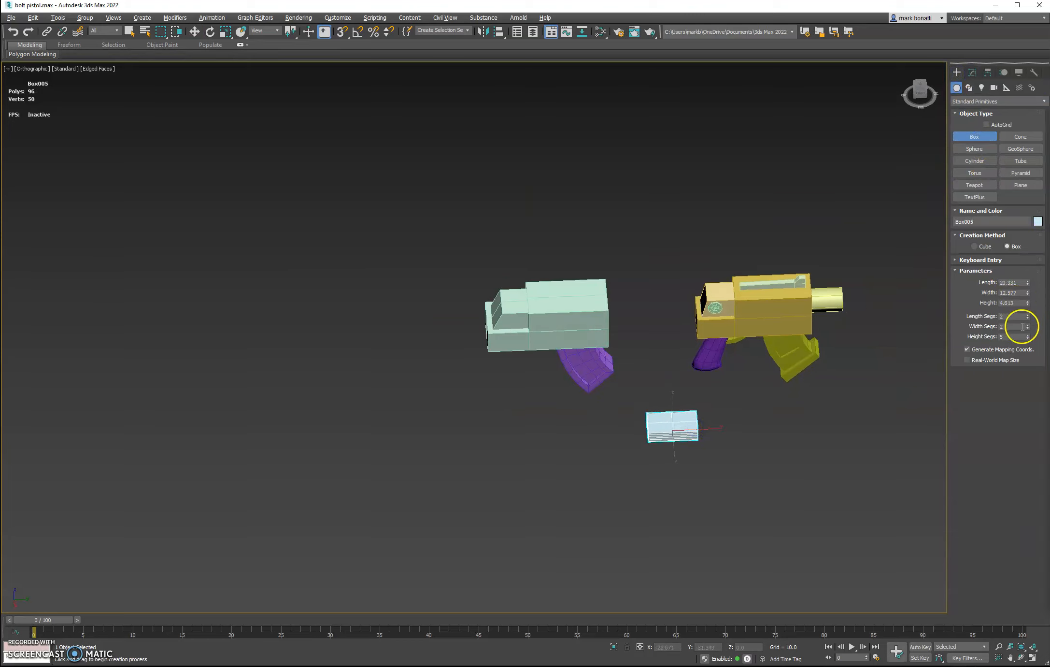
pyautogui.keyDown('alt'); pyautogui.moveTo(595, 401); pyautogui.dragTo(589, 362, button='middle'); pyautogui.keyUp('alt')
# Align the new box to the magazine in X, Y and Z position, pivot point to pivot point.
pyautogui.click(499, 31)
pyautogui.click(602, 422)
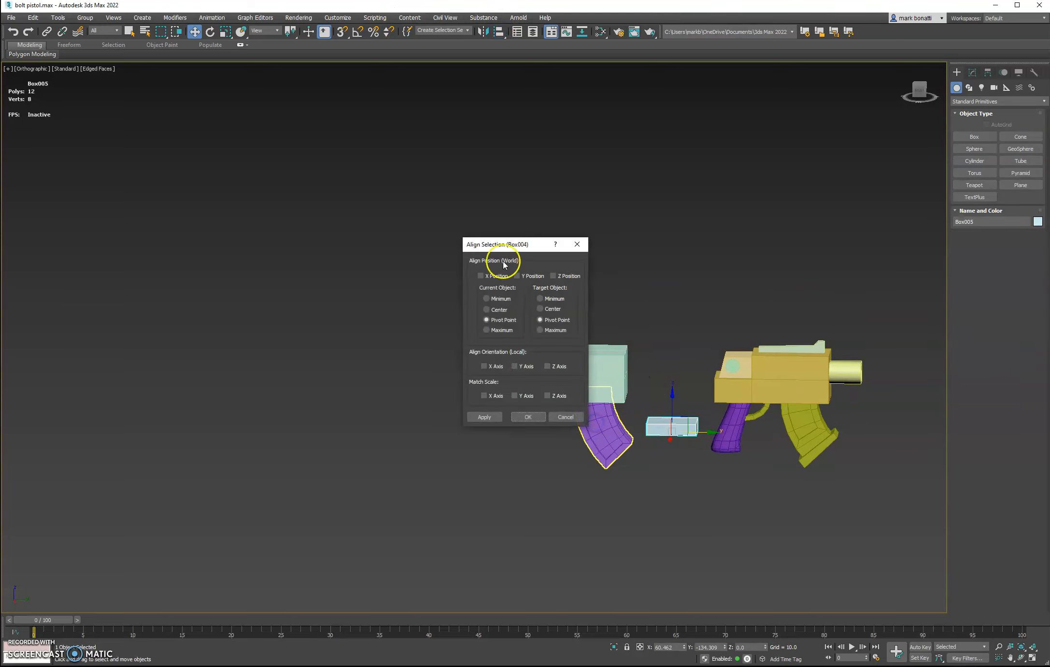
pyautogui.click(481, 275)
pyautogui.click(518, 275)
pyautogui.click(553, 275)
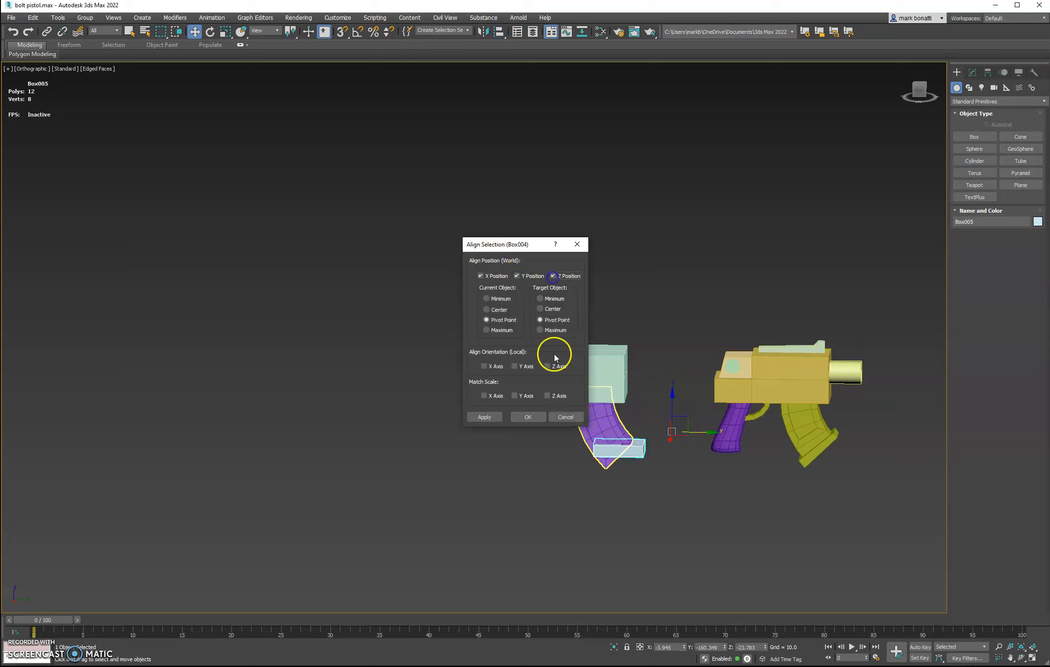
pyautogui.click(480, 417)
pyautogui.click(529, 417)
# Rotate the box about 43 degrees so it caps the magazine's slanted lower end as a base plate.
pyautogui.scroll(5, 687, 425)
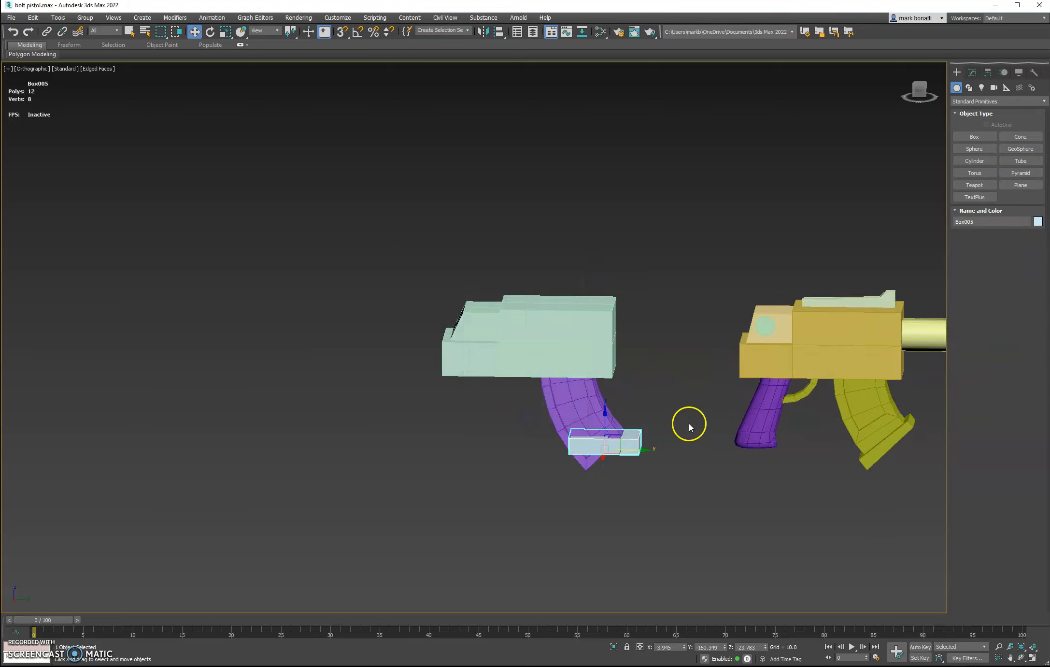
pyautogui.click(918, 89)
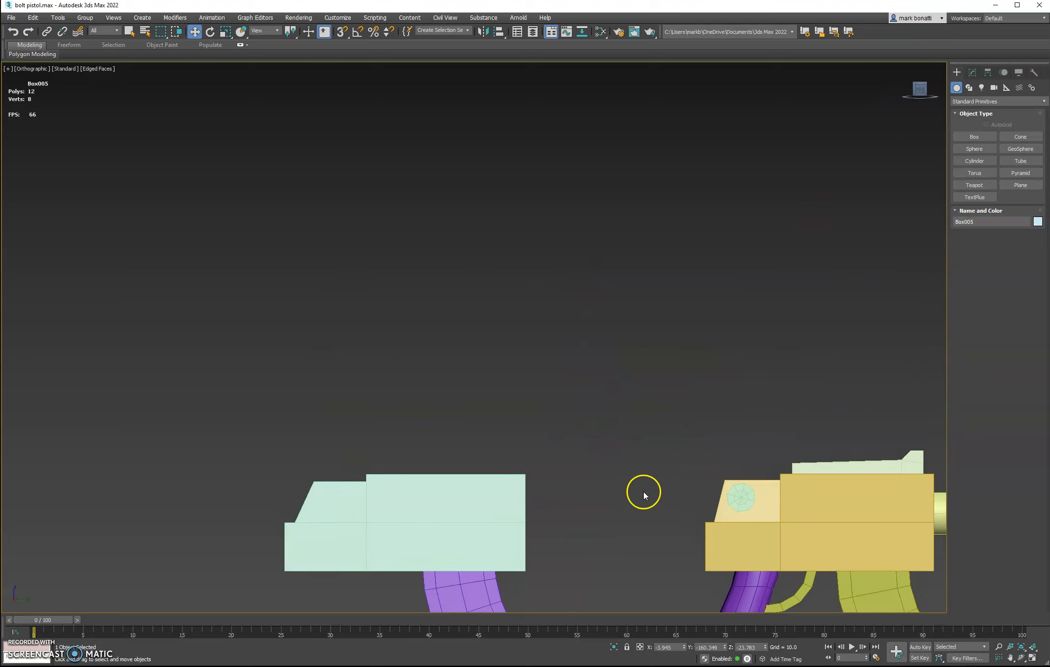
pyautogui.moveTo(643, 491); pyautogui.dragTo(666, 205, button='middle')
pyautogui.click(210, 32)
pyautogui.moveTo(533, 341); pyautogui.dragTo(505, 372)
# Create a cylinder in front of the pistol with a radius of about 7.2 and a height of about 35.2.
pyautogui.keyDown('alt'); pyautogui.moveTo(580, 440); pyautogui.dragTo(557, 446, button='middle'); pyautogui.keyUp('alt')
pyautogui.scroll(-3, 554, 429)
pyautogui.moveTo(488, 443); pyautogui.dragTo(521, 427, button='middle')
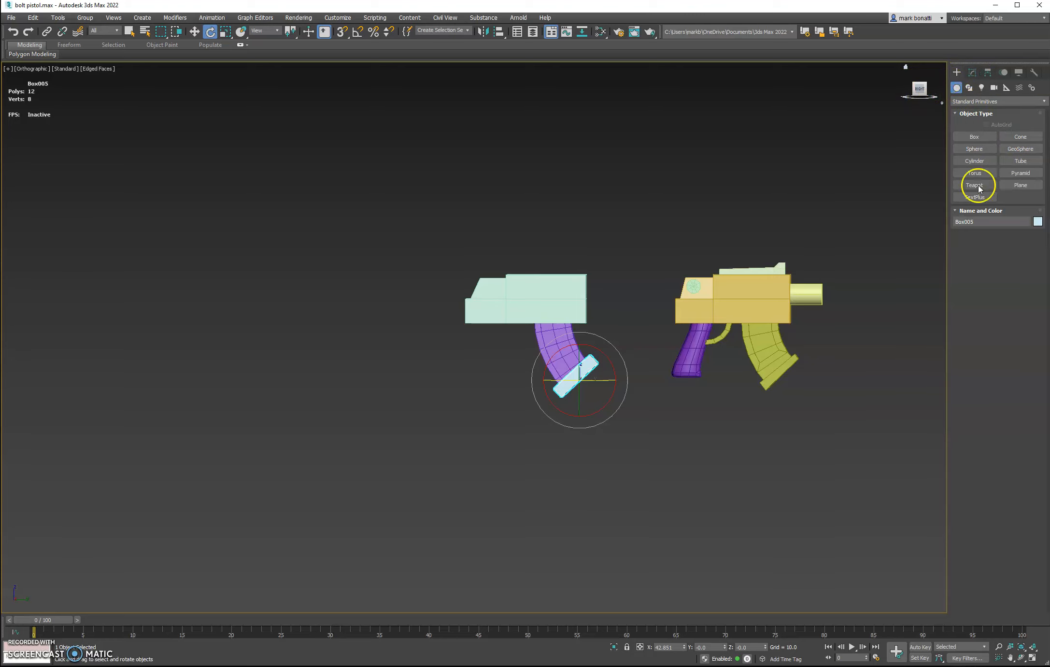
pyautogui.click(980, 163)
pyautogui.scroll(-2, 524, 447)
pyautogui.keyDown('alt'); pyautogui.moveTo(530, 448); pyautogui.dragTo(535, 485, button='middle'); pyautogui.keyUp('alt')
pyautogui.moveTo(526, 456); pyautogui.dragTo(529, 462)
pyautogui.click(529, 403)
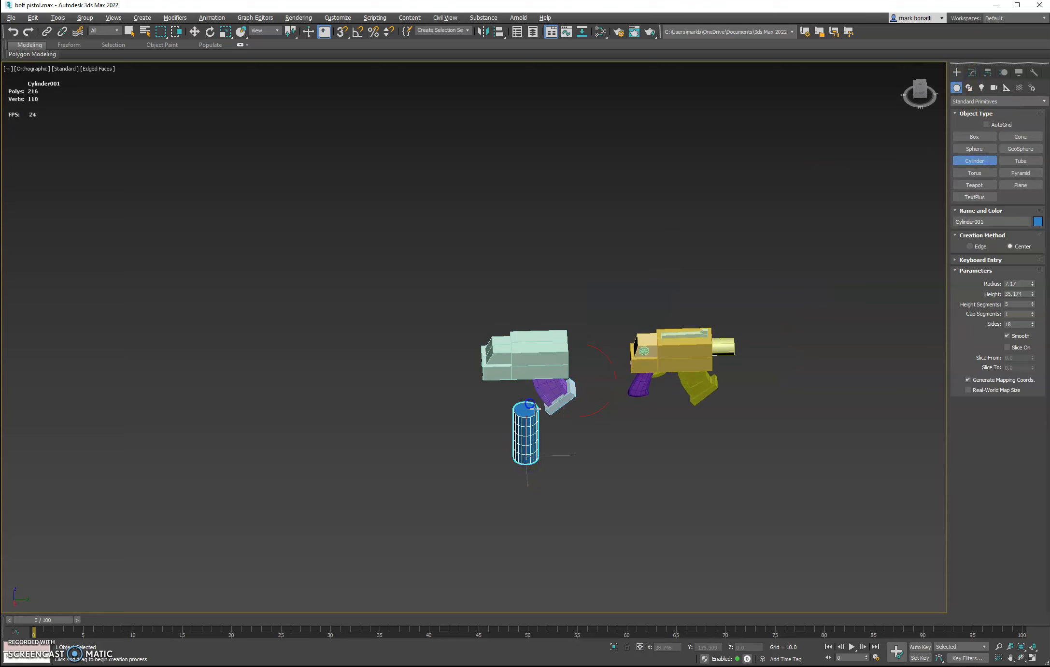
# Align the cylinder to the stepped body in X, Y and Z position, pivot point to pivot point.
pyautogui.keyDown('alt'); pyautogui.moveTo(600, 501); pyautogui.dragTo(596, 482, button='middle'); pyautogui.keyUp('alt')
pyautogui.click(919, 90)
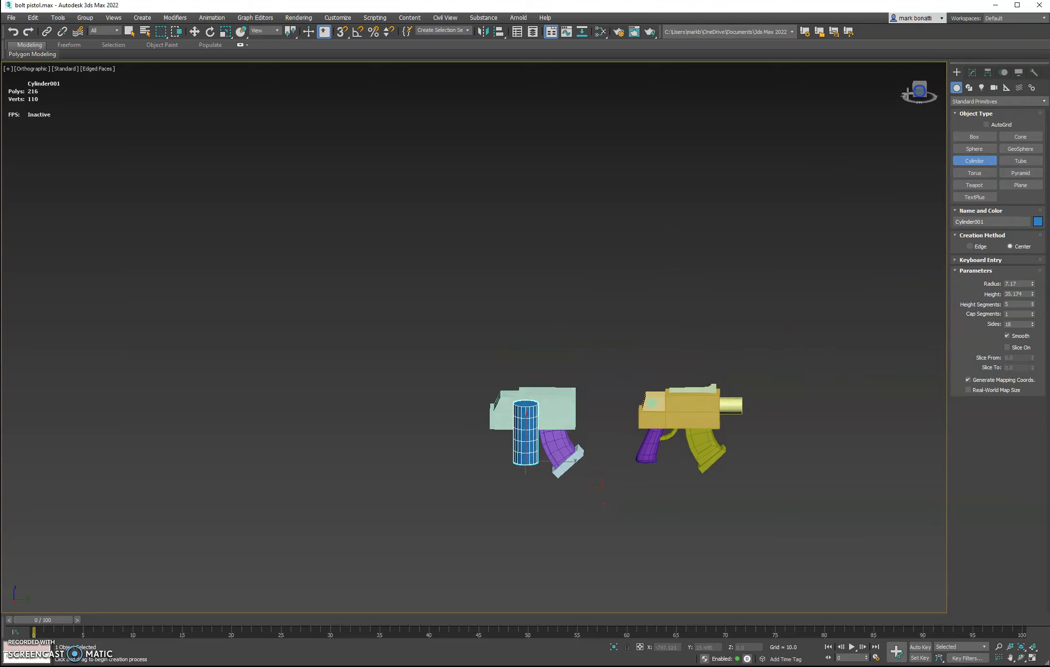
pyautogui.click(526, 439)
pyautogui.click(499, 31)
pyautogui.click(558, 455)
pyautogui.click(481, 276)
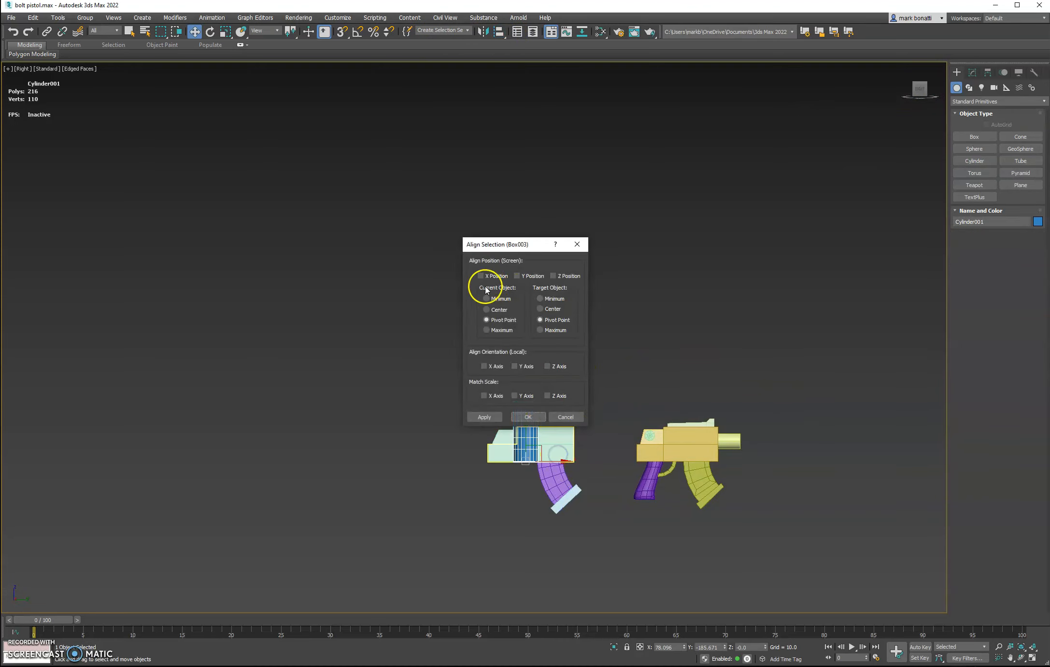
pyautogui.click(553, 276)
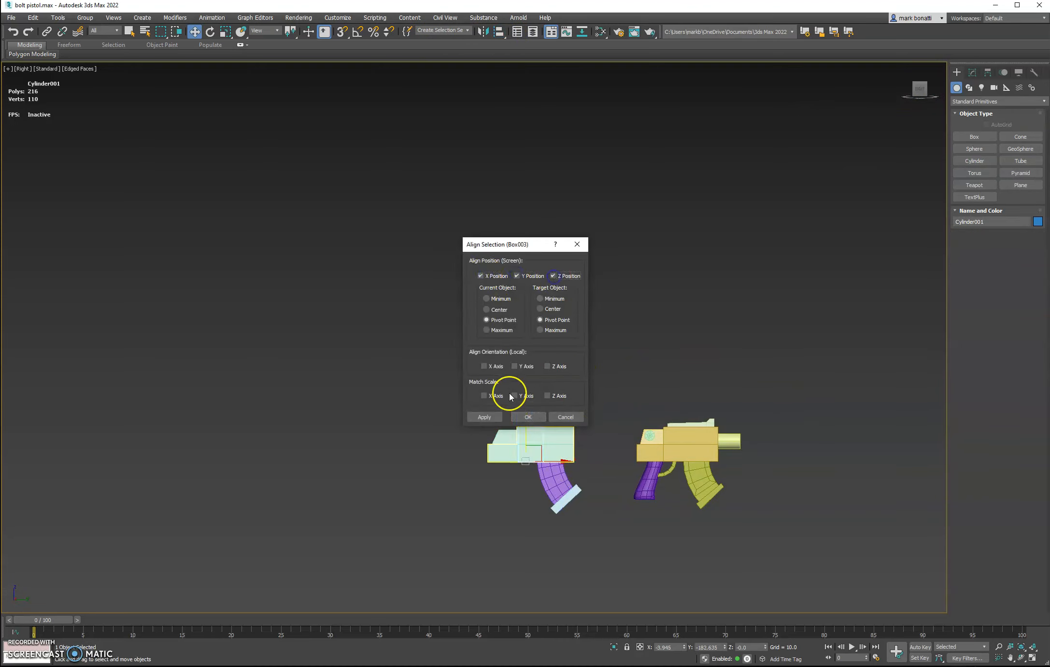
pyautogui.click(529, 416)
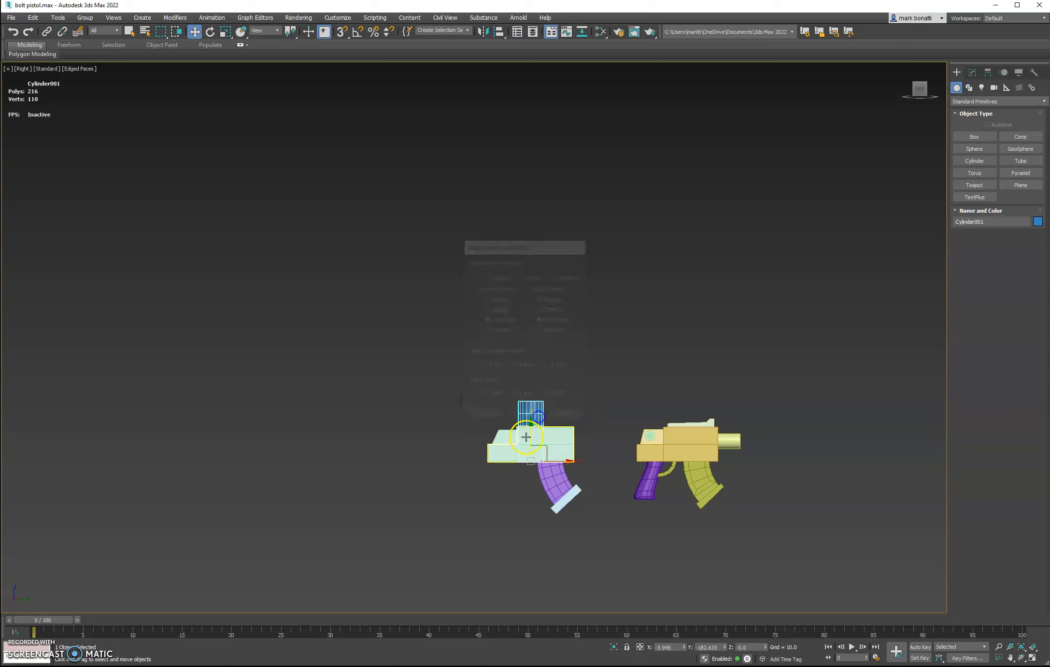
# Move the cylinder down and back beneath the body's rear, to about Y -194.6 and Z -32.8.
pyautogui.moveTo(532, 425); pyautogui.dragTo(531, 483)
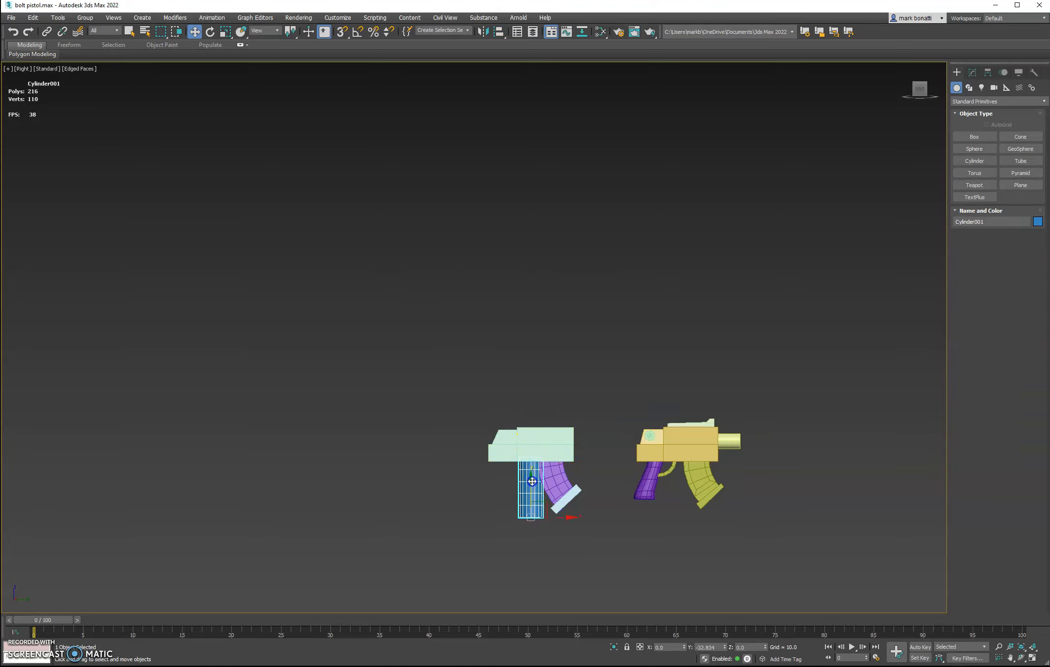
pyautogui.moveTo(568, 517); pyautogui.dragTo(546, 516)
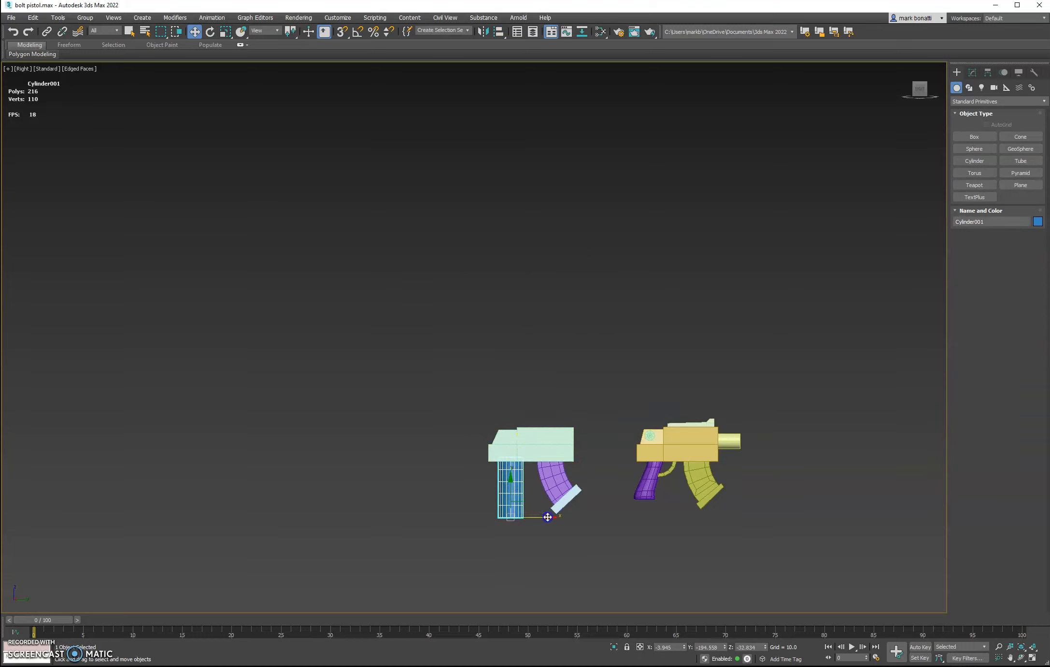
pyautogui.scroll(5, 628, 504)
pyautogui.keyDown('alt'); pyautogui.moveTo(699, 434); pyautogui.dragTo(612, 427, button='middle'); pyautogui.keyUp('alt')
pyautogui.scroll(-4, 624, 411)
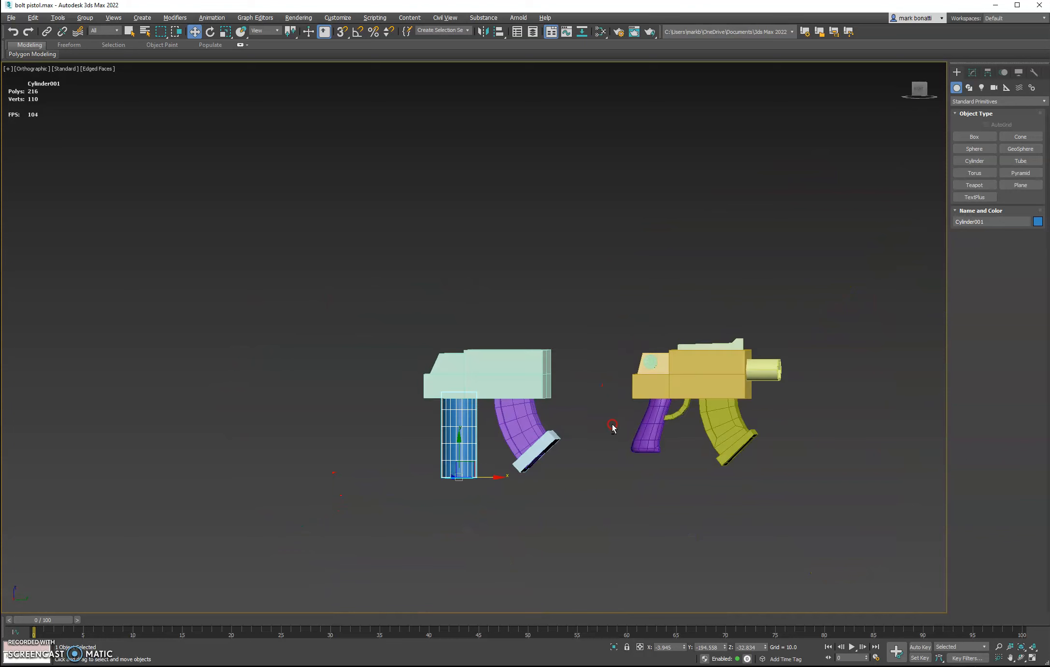
# Reduce the grip cylinder beneath the body's rear to 8 sides.
pyautogui.click(921, 89)
pyautogui.moveTo(486, 448); pyautogui.dragTo(593, 399, button='middle')
pyautogui.scroll(1, 434, 411)
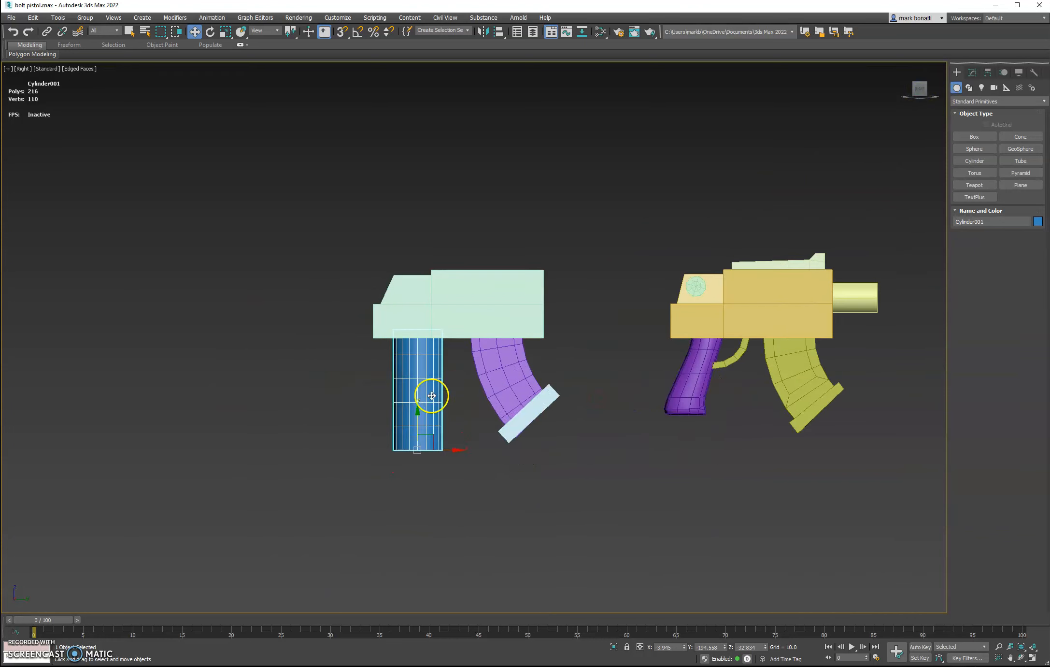
pyautogui.scroll(1, 429, 394)
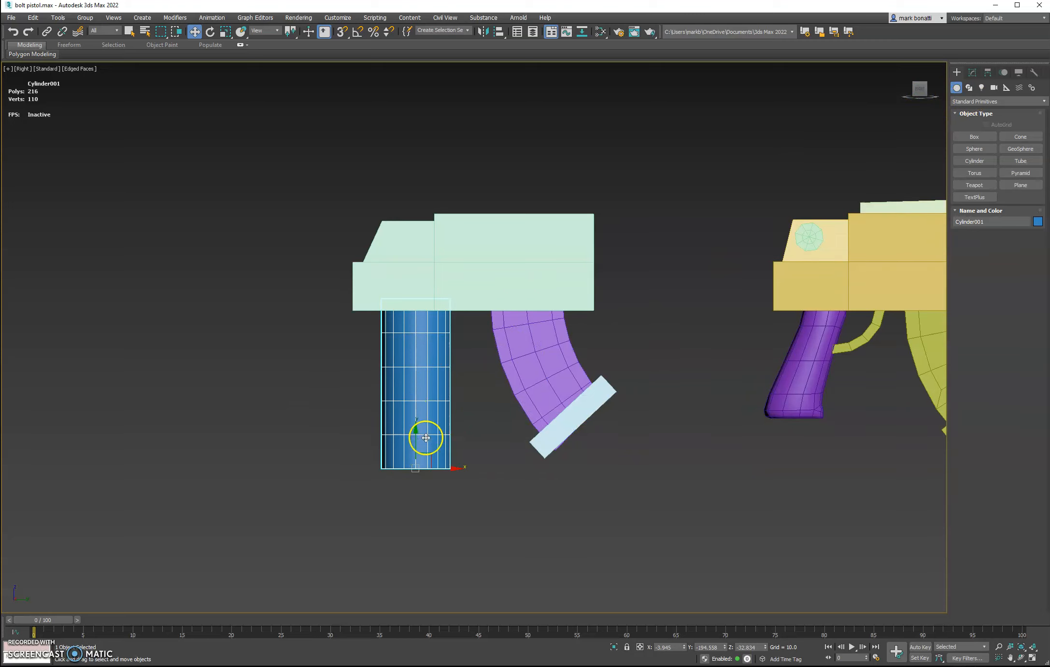
pyautogui.click(973, 72)
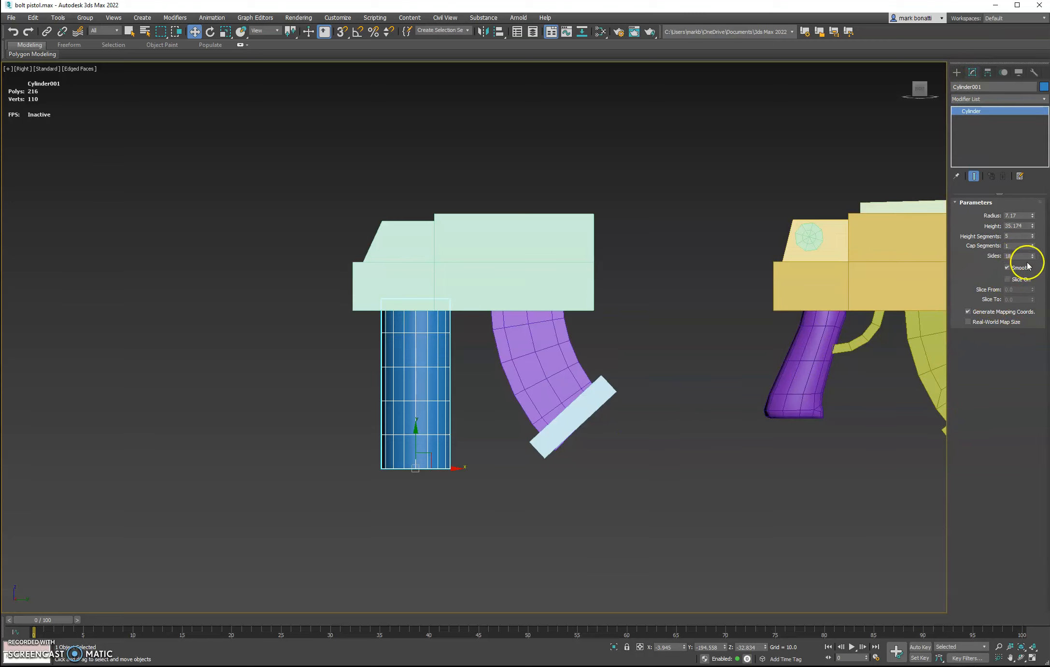
pyautogui.moveTo(1033, 258); pyautogui.dragTo(1035, 262)
pyautogui.keyDown('alt'); pyautogui.moveTo(607, 478); pyautogui.dragTo(608, 394, button='middle'); pyautogui.keyUp('alt')
pyautogui.keyDown('alt'); pyautogui.moveTo(399, 434); pyautogui.dragTo(406, 428, button='middle'); pyautogui.keyUp('alt')
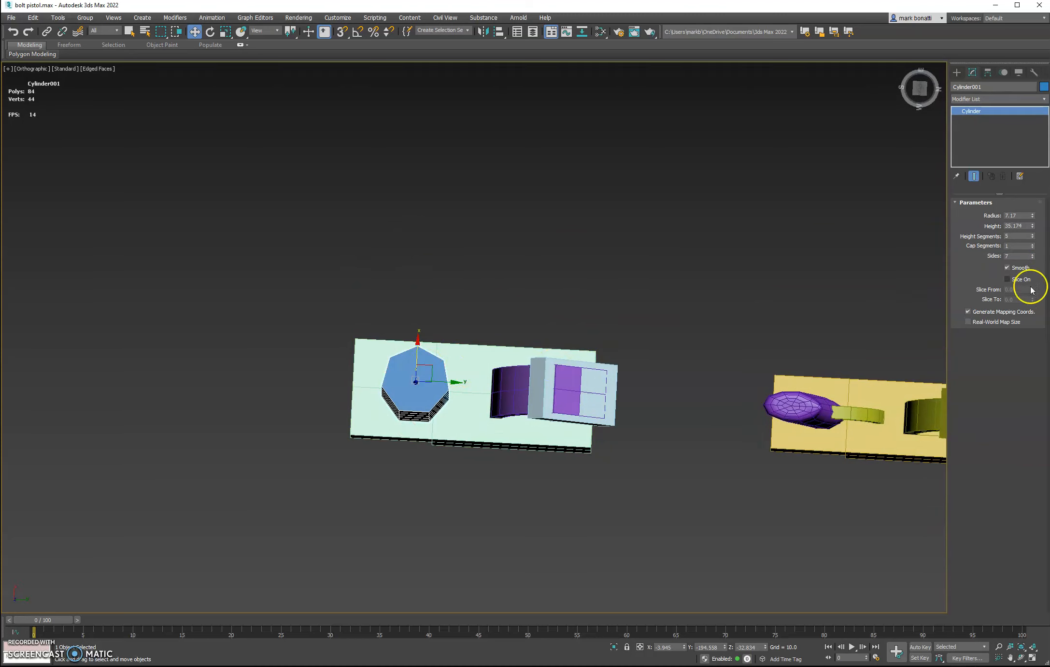
pyautogui.click(1033, 254)
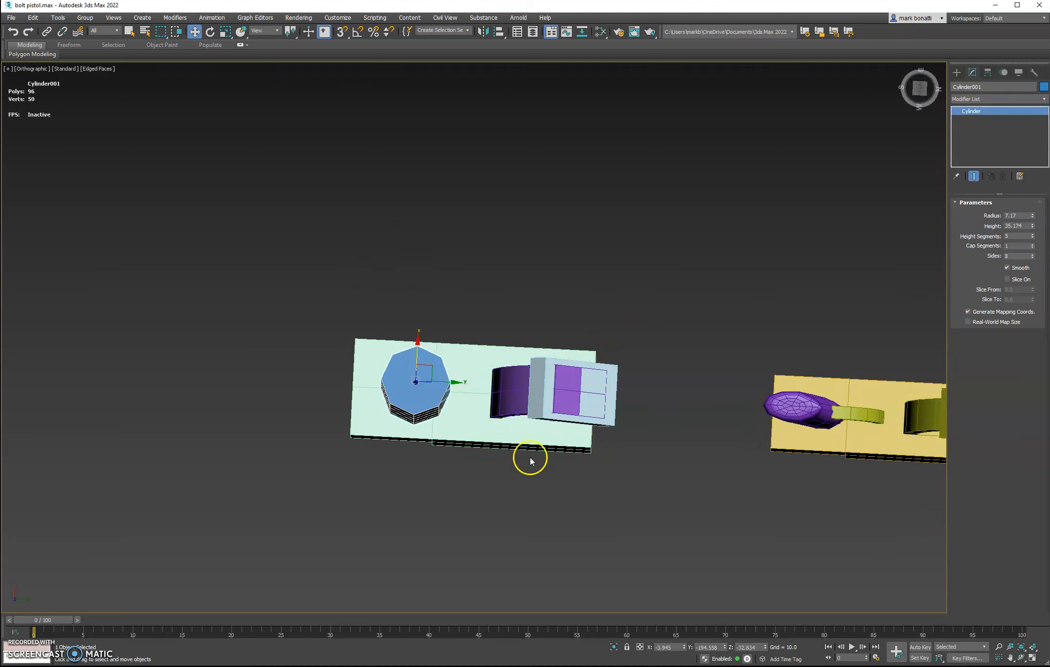
pyautogui.keyDown('alt'); pyautogui.moveTo(514, 483); pyautogui.dragTo(517, 537, button='middle'); pyautogui.keyUp('alt')
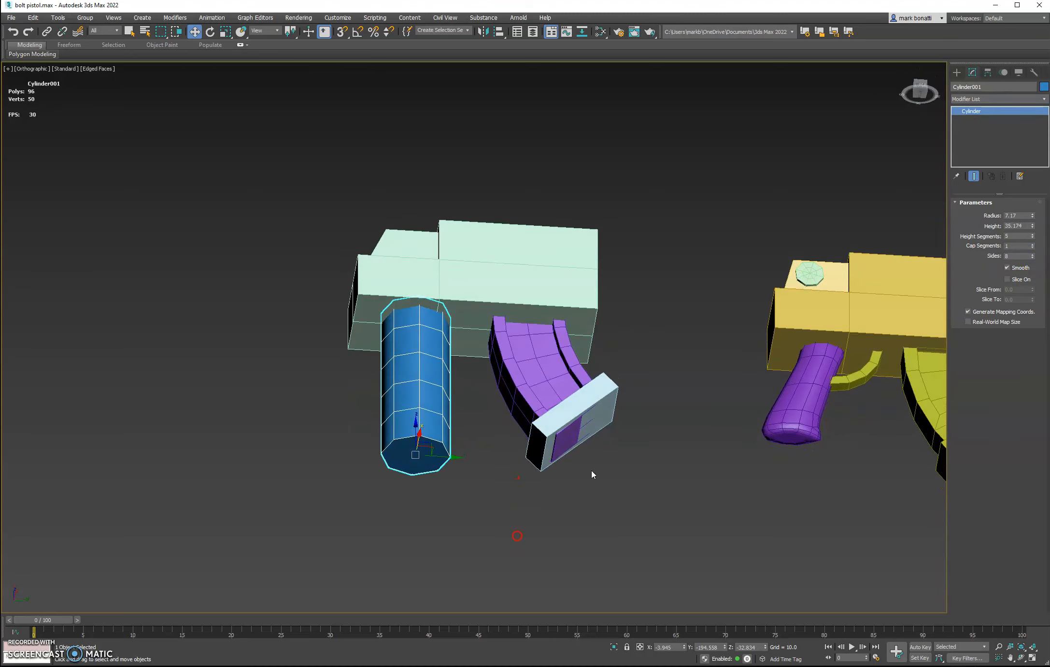
pyautogui.moveTo(613, 410)
pyautogui.keyDown('alt'); pyautogui.mouseDown(button='middle')
pyautogui.moveTo(613, 423)
pyautogui.moveTo(609, 391)
pyautogui.mouseUp(button='middle'); pyautogui.keyUp('alt')
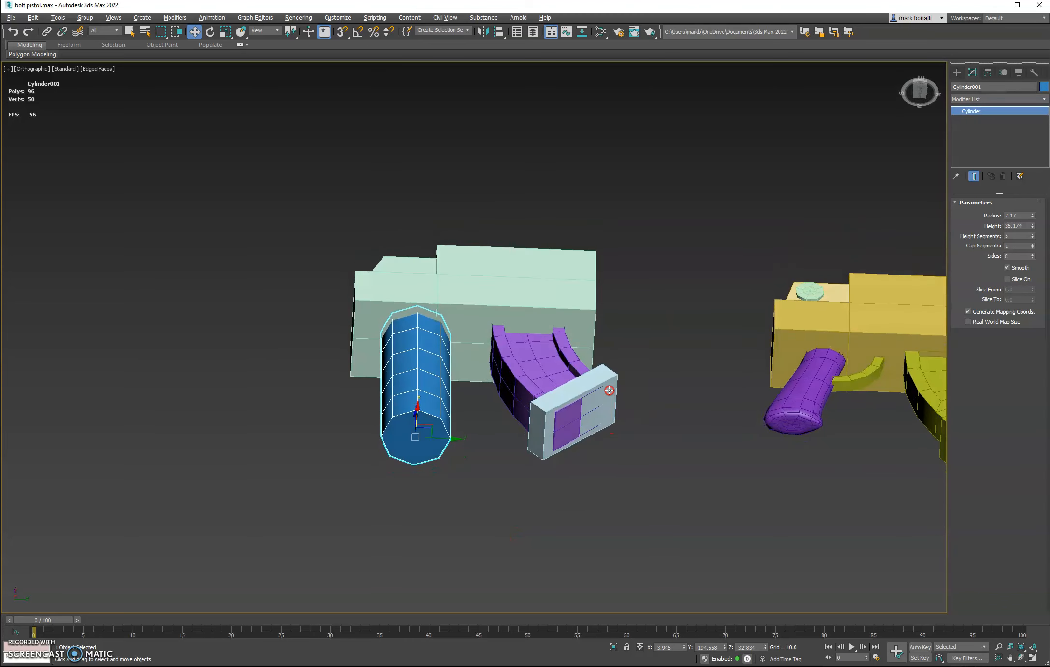
# Set the grip cylinder's cap segments to 2 and its height segments to 1.
pyautogui.click(1034, 245)
pyautogui.scroll(3, 295, 498)
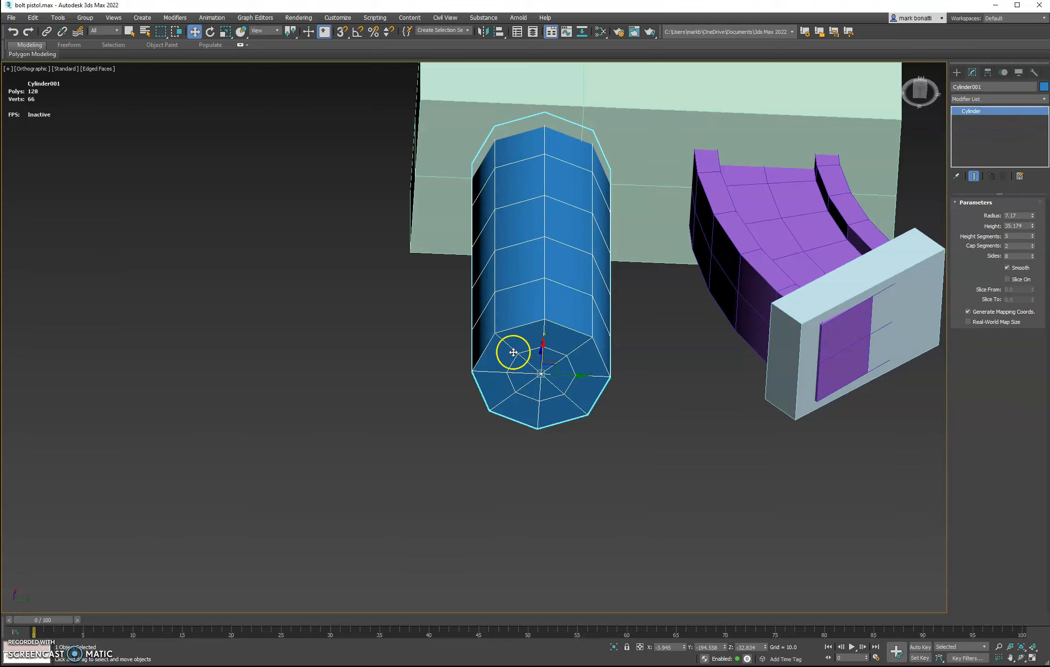
pyautogui.scroll(-5, 508, 382)
pyautogui.keyDown('alt'); pyautogui.moveTo(509, 382); pyautogui.dragTo(490, 408, button='middle'); pyautogui.keyUp('alt')
pyautogui.click(920, 88)
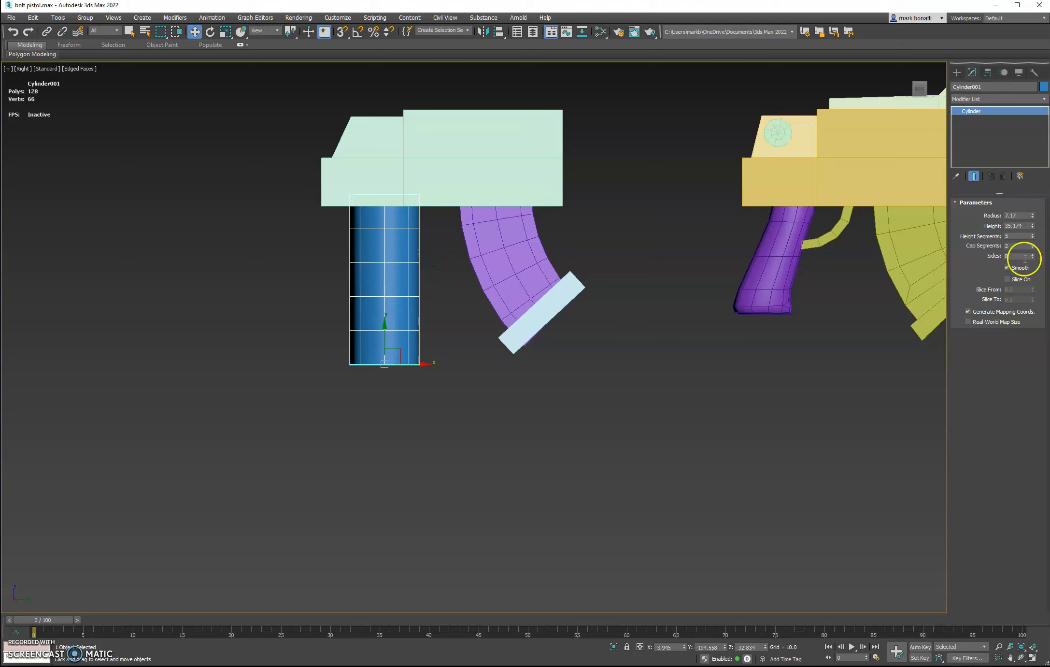
pyautogui.moveTo(1033, 237); pyautogui.dragTo(1034, 241)
# Convert the grip cylinder to an Editable Poly.
pyautogui.click(394, 276)
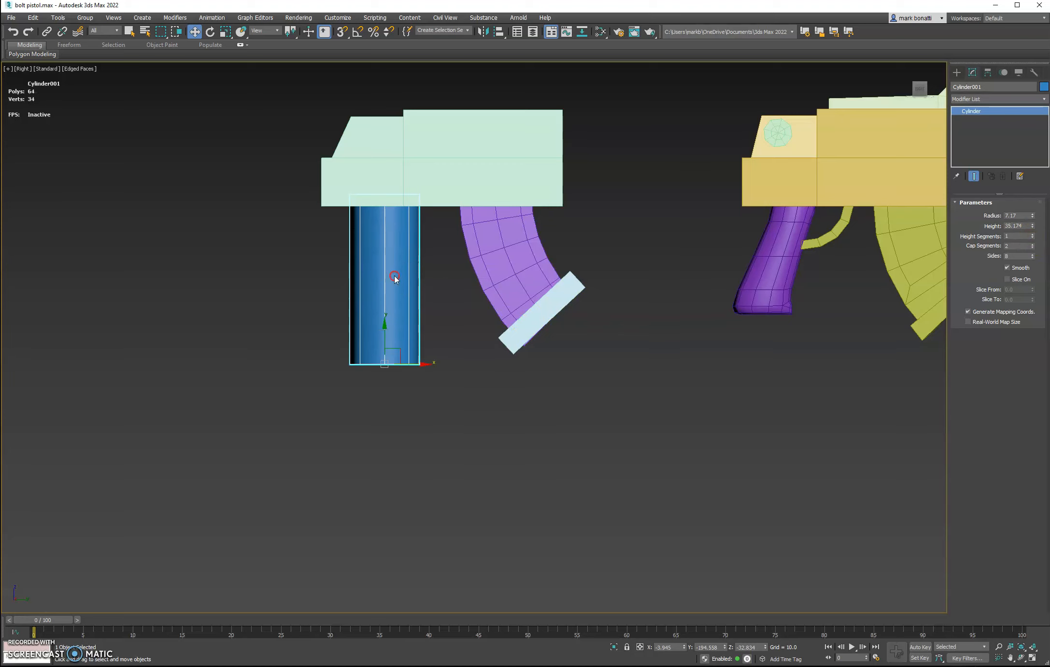
pyautogui.rightClick(394, 276)
pyautogui.moveTo(438, 370)
pyautogui.click(512, 379)
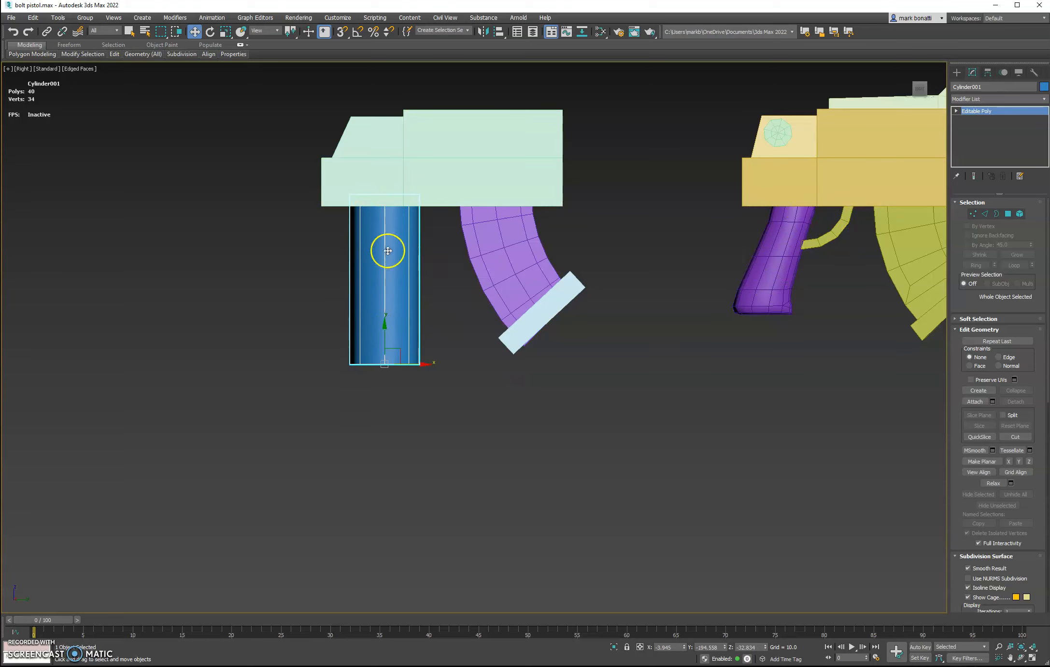
# Scale all the grip cylinder's vertices narrower along X to flatten its cross-section sideways.
pyautogui.click(226, 32)
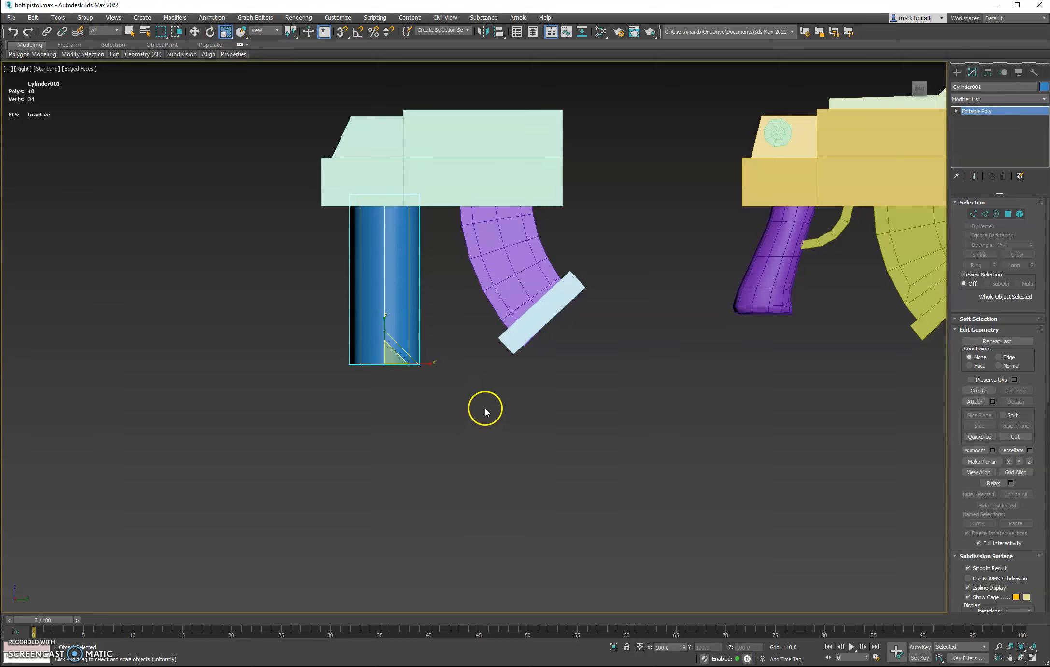
pyautogui.click(973, 213)
pyautogui.moveTo(463, 405); pyautogui.dragTo(467, 412)
pyautogui.keyDown('alt'); pyautogui.moveTo(467, 412); pyautogui.dragTo(485, 347, button='middle'); pyautogui.keyUp('alt')
pyautogui.moveTo(393, 234); pyautogui.dragTo(387, 250)
pyautogui.keyDown('alt'); pyautogui.moveTo(441, 317); pyautogui.dragTo(440, 401, button='middle'); pyautogui.keyUp('alt')
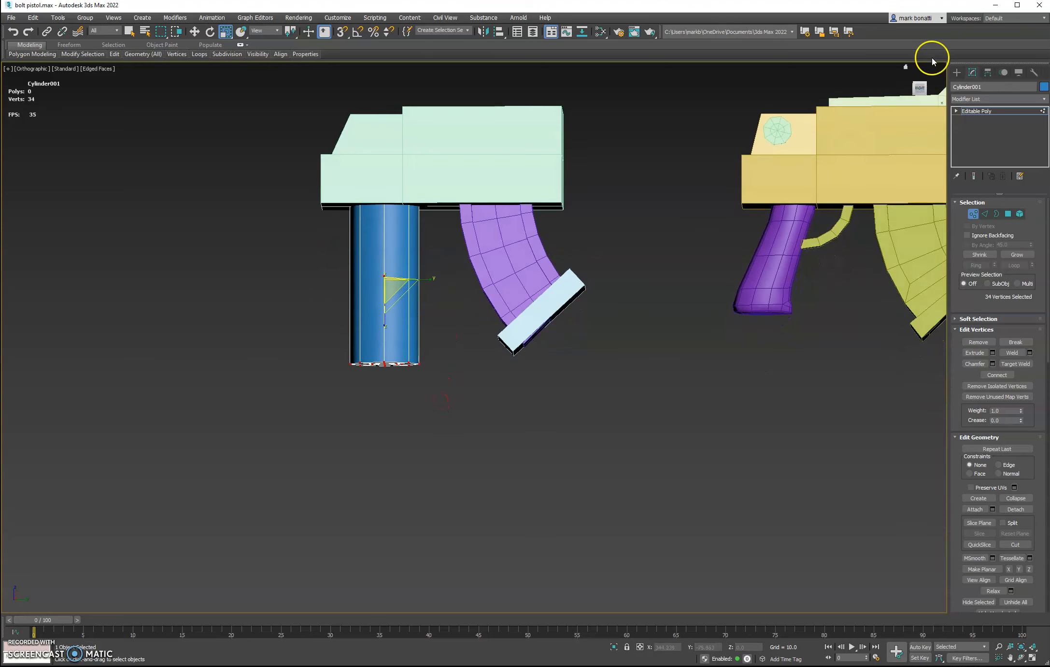
pyautogui.click(919, 90)
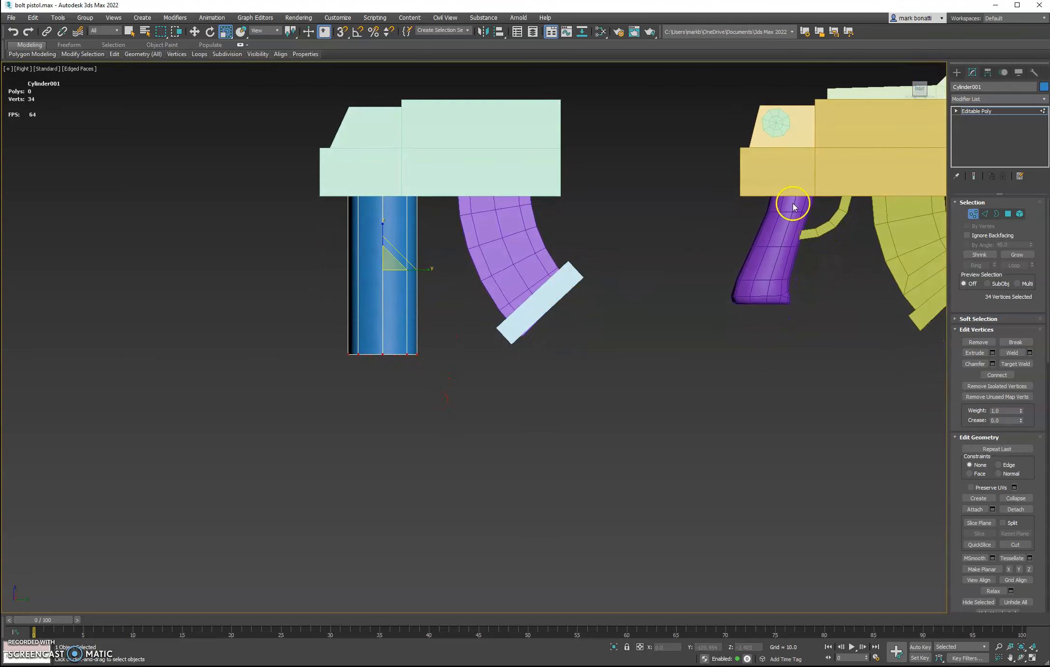
# Connect the grip's vertical edges with 2 segments and a pinch of about 68, placing loops near both ends.
pyautogui.click(985, 213)
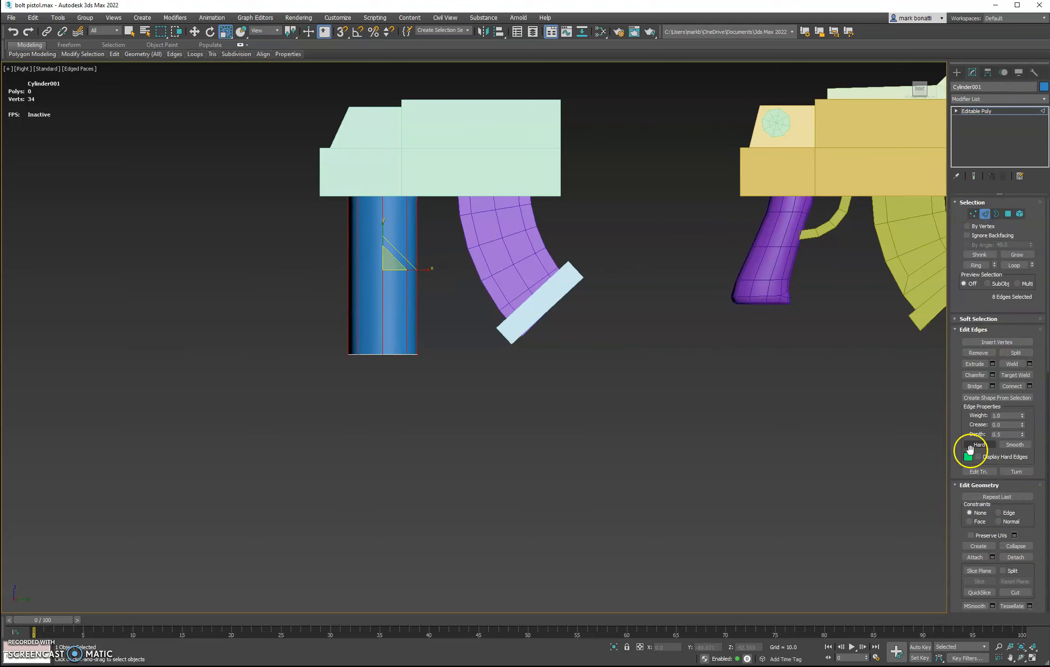
pyautogui.click(1031, 386)
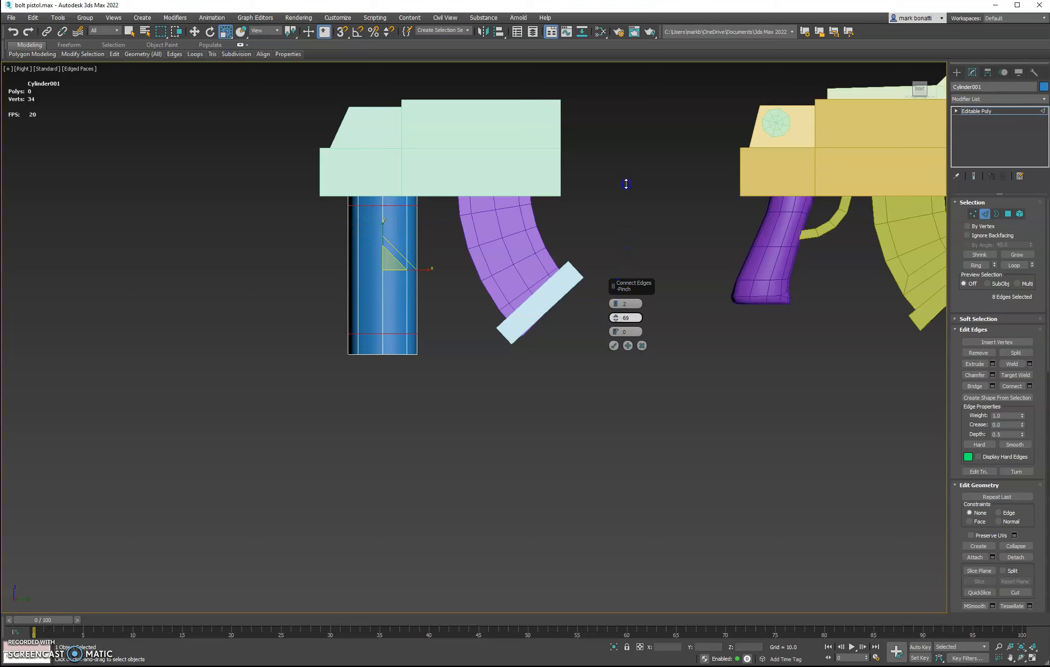
pyautogui.click(614, 345)
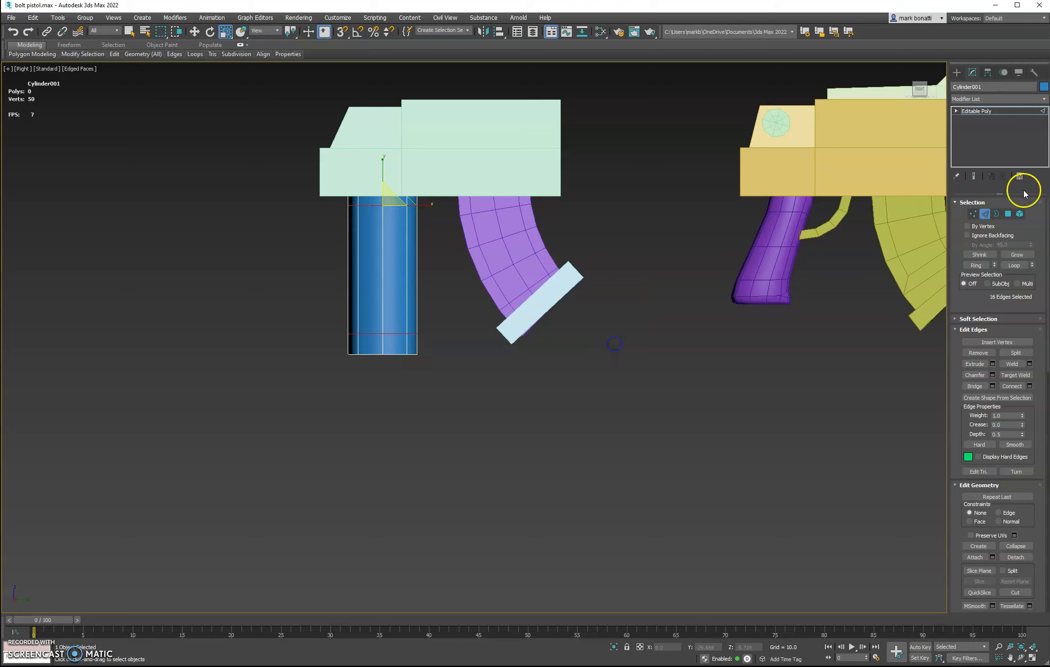
# Scale the grip's upper two rings of vertices to about 69% along Y so the grip tapers toward the body.
pyautogui.click(973, 214)
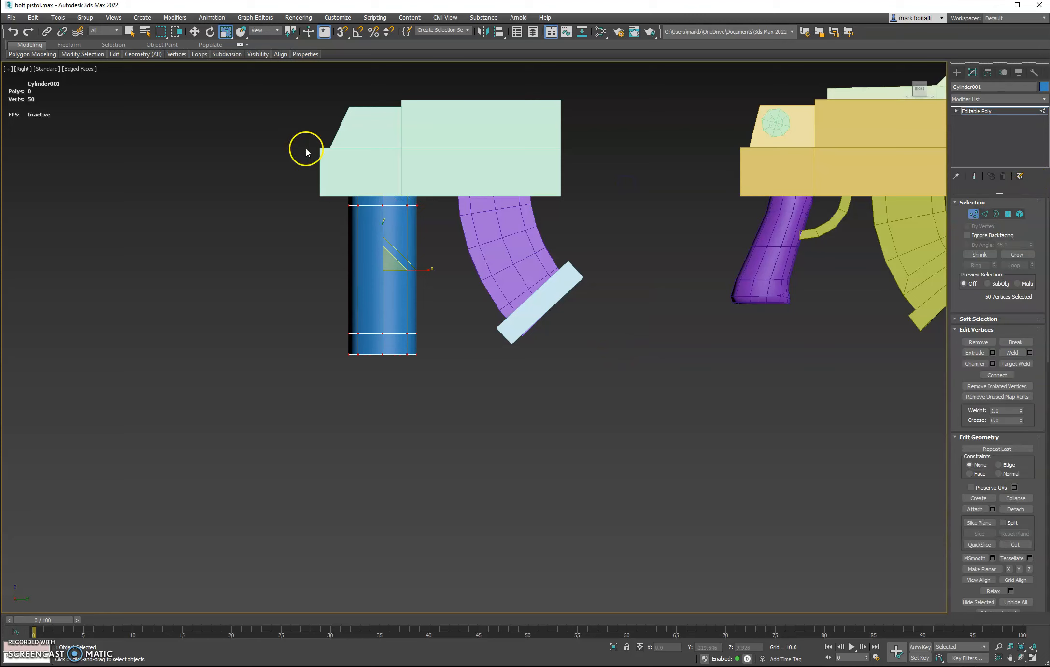
pyautogui.moveTo(437, 213); pyautogui.dragTo(436, 213)
pyautogui.keyDown('alt'); pyautogui.moveTo(384, 333); pyautogui.dragTo(390, 340, button='middle'); pyautogui.keyUp('alt')
pyautogui.moveTo(341, 202); pyautogui.dragTo(352, 190)
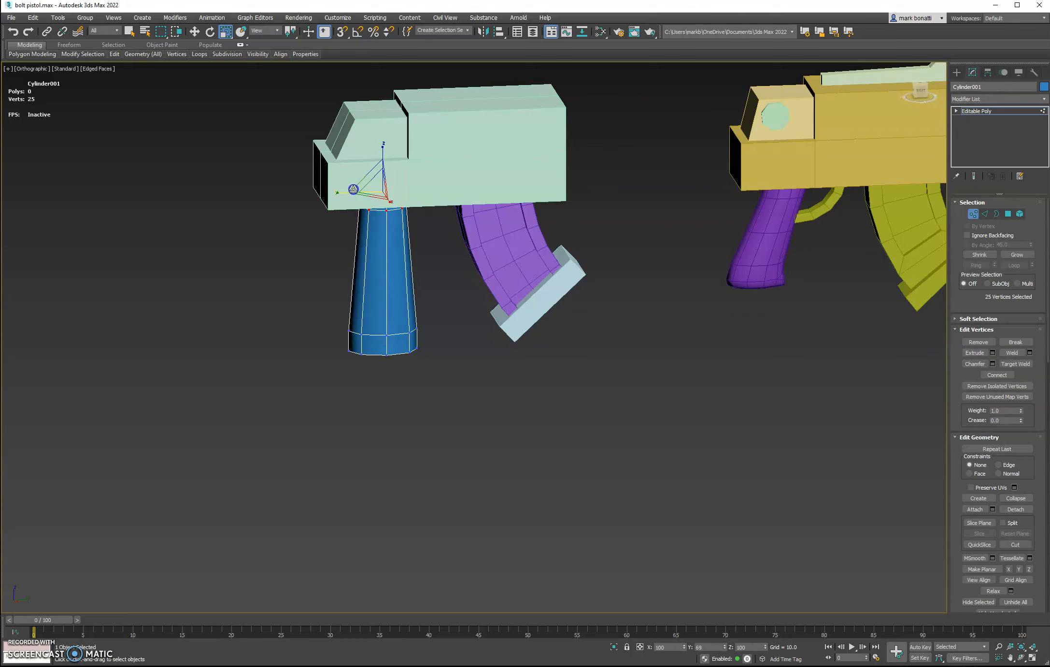
pyautogui.keyDown('alt'); pyautogui.moveTo(381, 350); pyautogui.dragTo(384, 355, button='middle'); pyautogui.keyUp('alt')
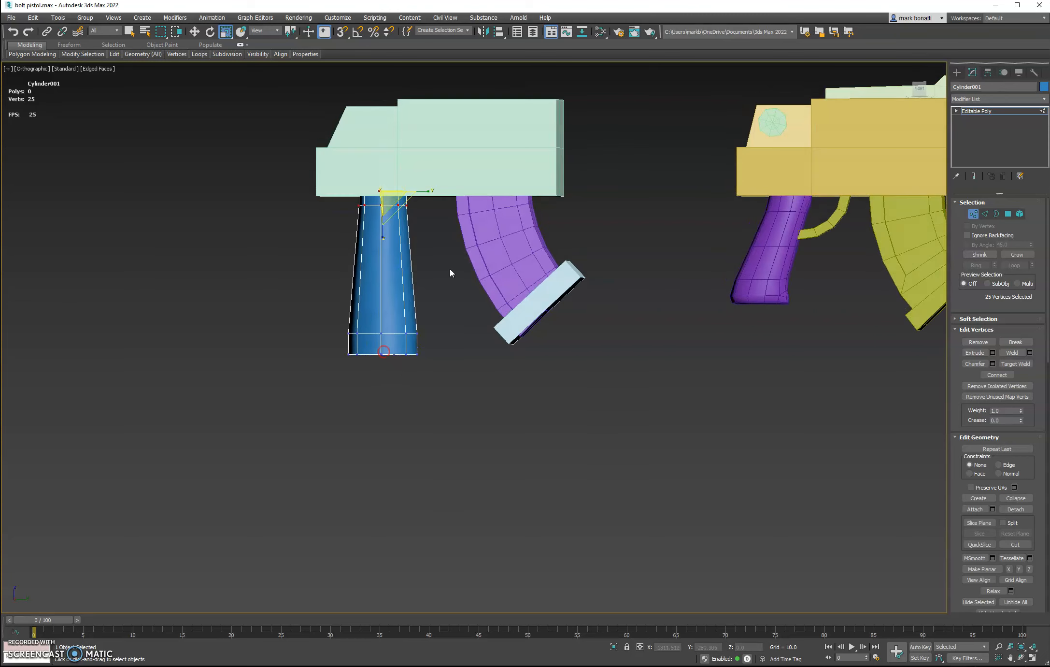
# Slant the grip by moving its upper vertices forward about 2.9, and its lower vertices back about 5.2 and up about 3.
pyautogui.click(195, 32)
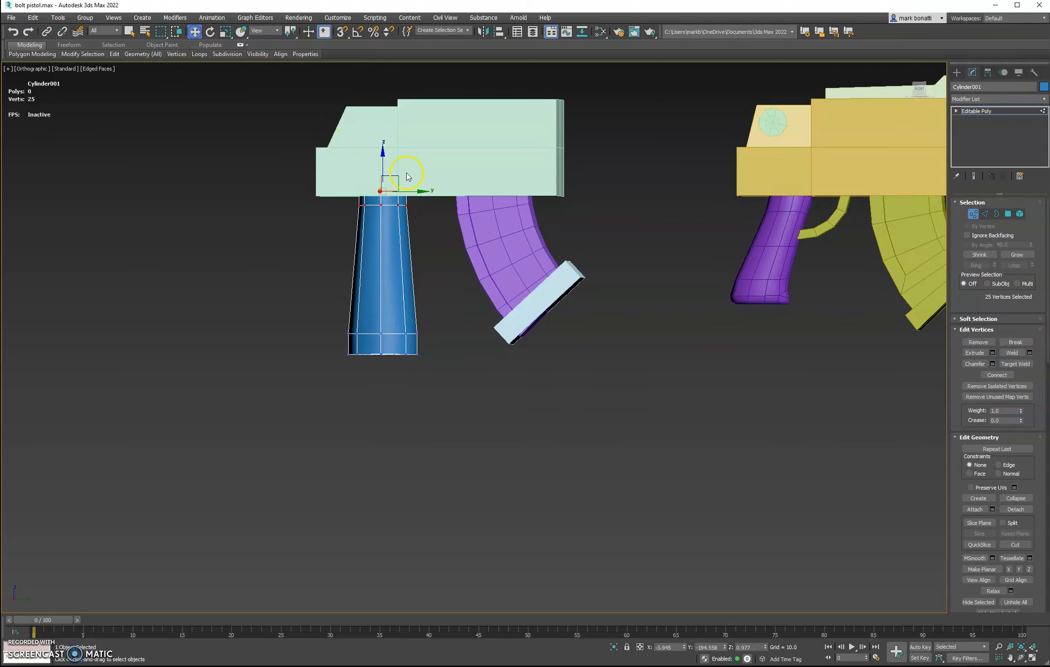
pyautogui.moveTo(418, 189); pyautogui.dragTo(432, 190)
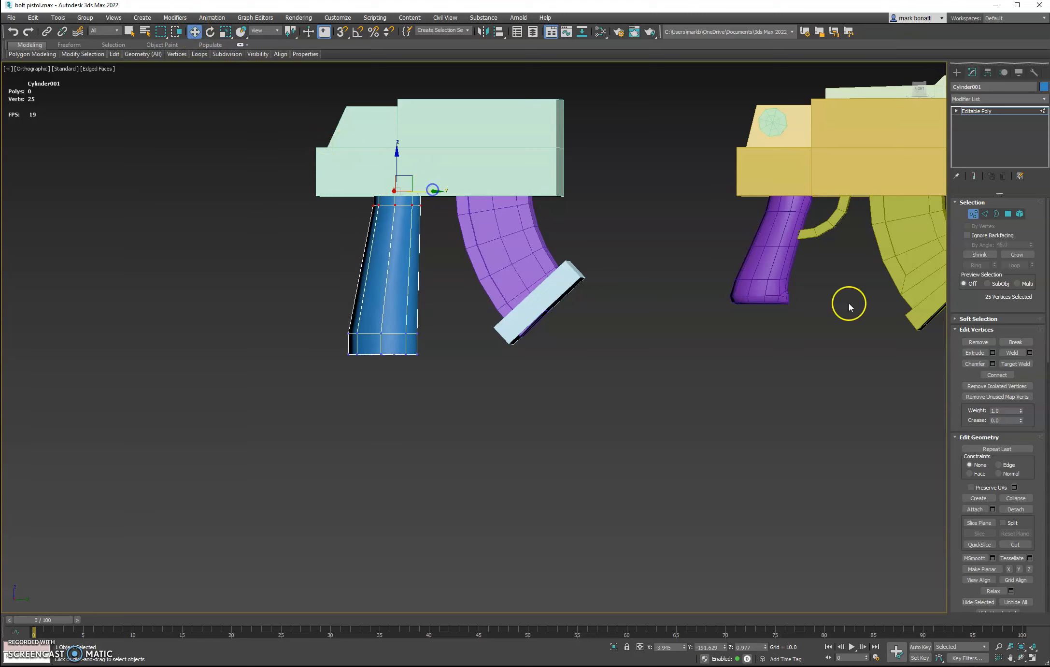
pyautogui.moveTo(309, 393); pyautogui.dragTo(310, 393)
pyautogui.moveTo(424, 345); pyautogui.dragTo(395, 347)
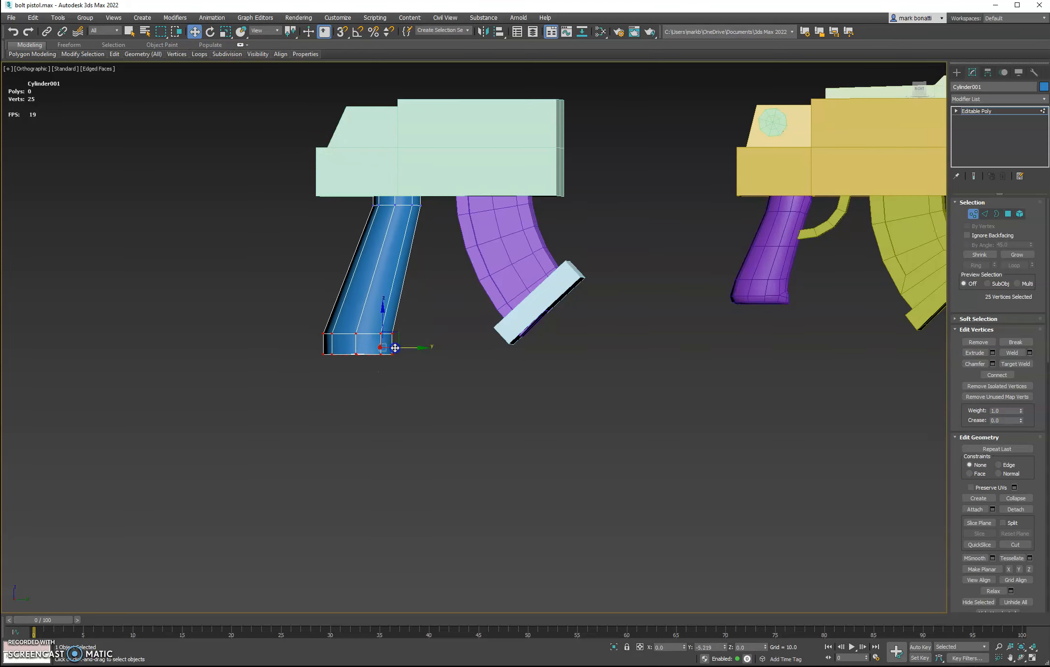
pyautogui.moveTo(358, 313); pyautogui.dragTo(358, 298)
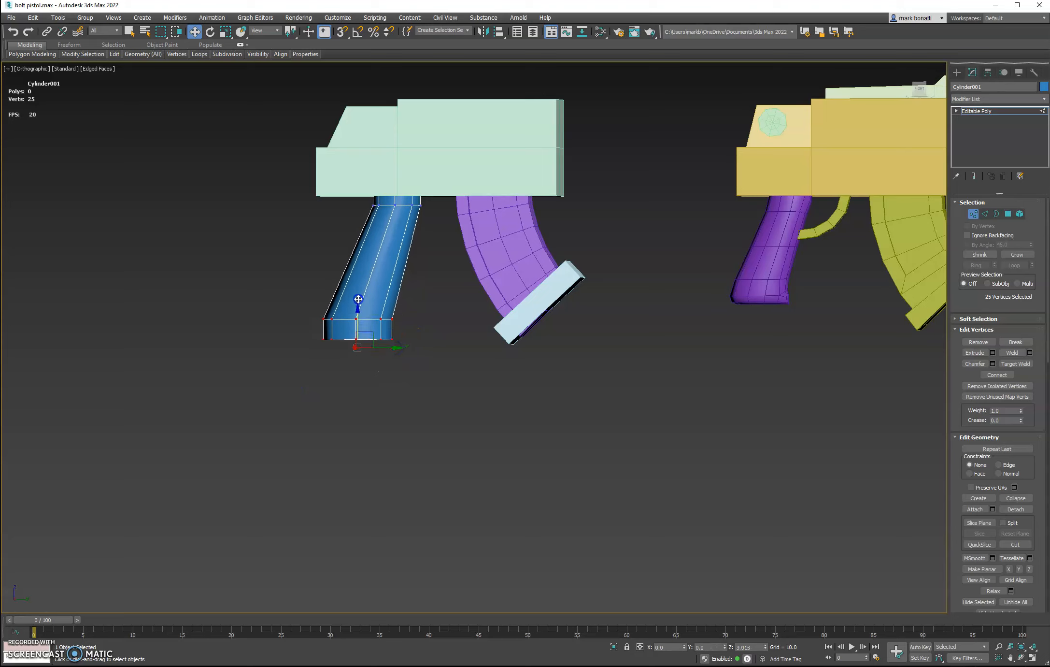
pyautogui.keyDown('alt'); pyautogui.moveTo(422, 370); pyautogui.dragTo(358, 399, button='middle'); pyautogui.keyUp('alt')
pyautogui.keyDown('alt'); pyautogui.moveTo(438, 267); pyautogui.dragTo(411, 212, button='middle'); pyautogui.keyUp('alt')
pyautogui.click(974, 214)
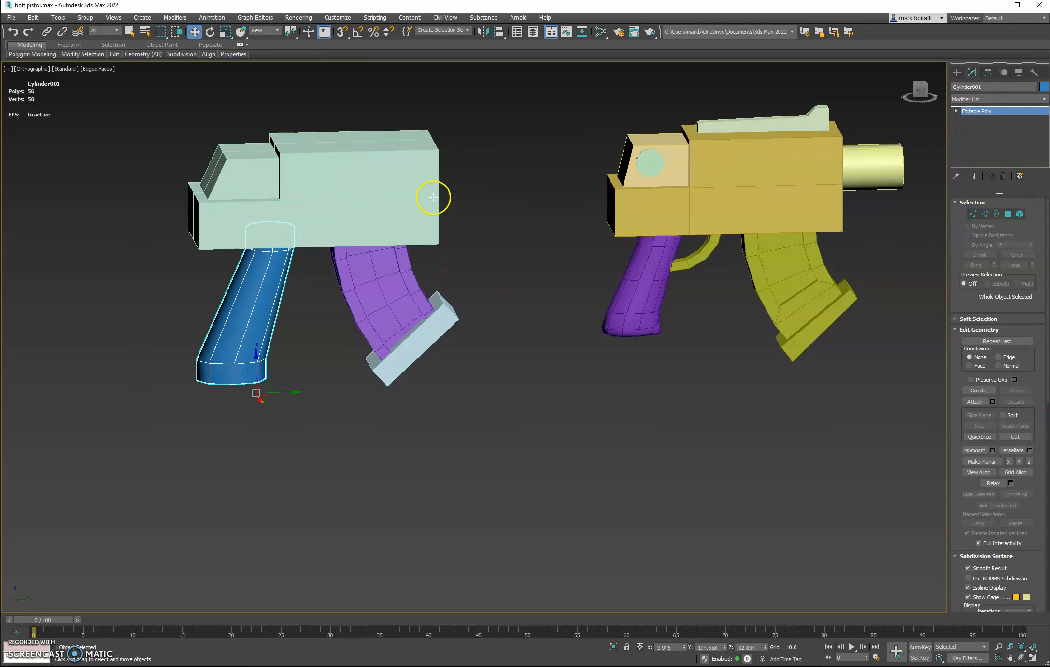
# Clone the stepped body as a copy about 31.3 above the original.
pyautogui.click(370, 200)
pyautogui.scroll(-5, 382, 251)
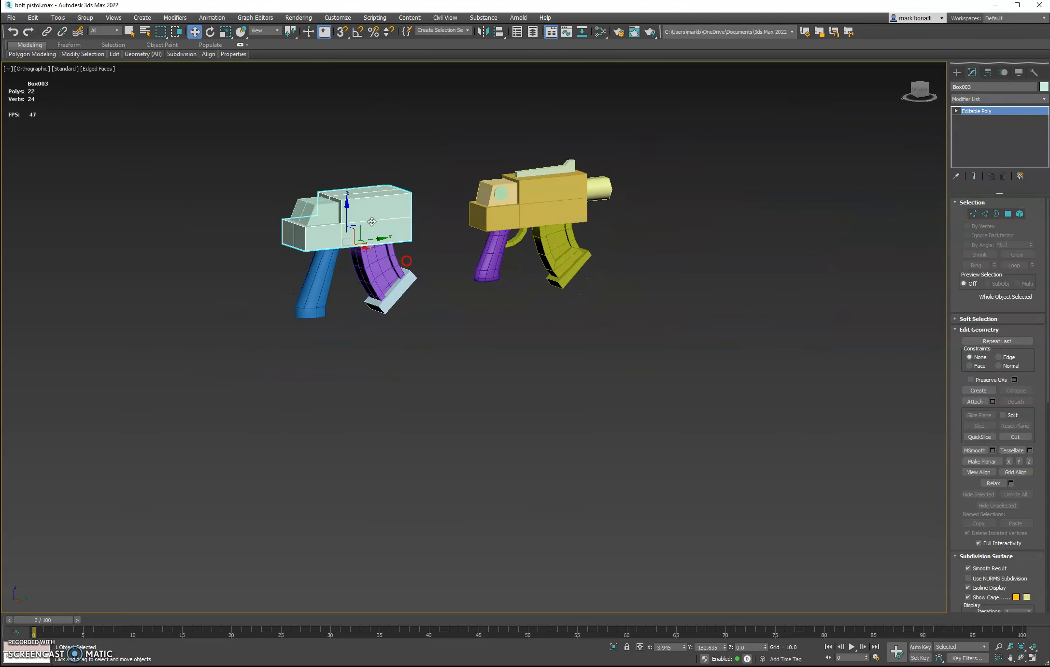
pyautogui.keyDown('shift'); pyautogui.moveTo(347, 209); pyautogui.dragTo(347, 131); pyautogui.keyUp('shift')
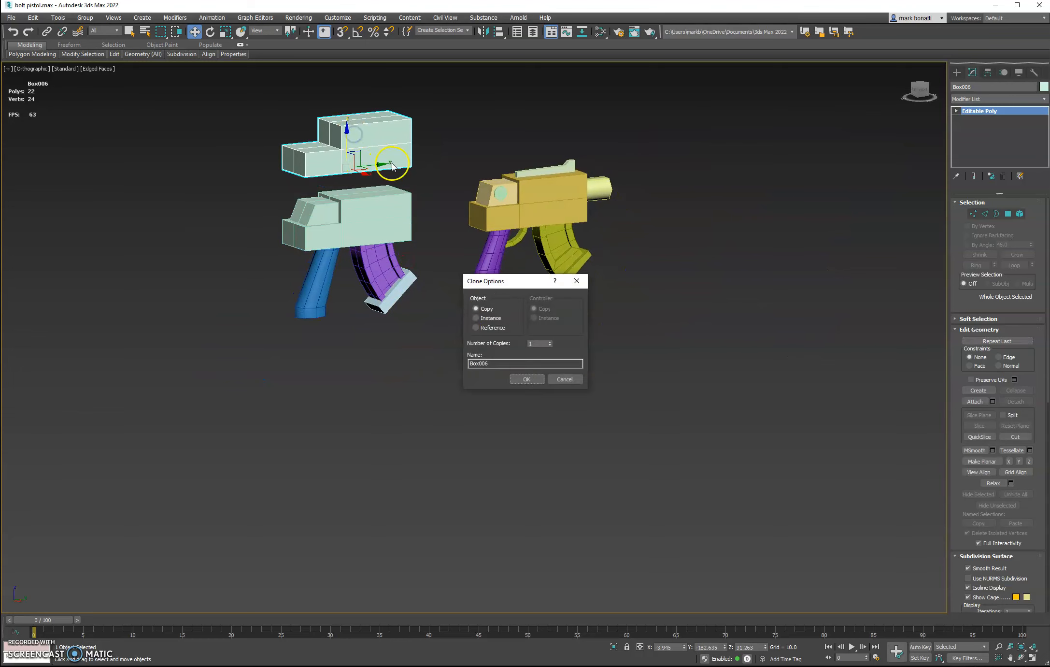
pyautogui.click(527, 379)
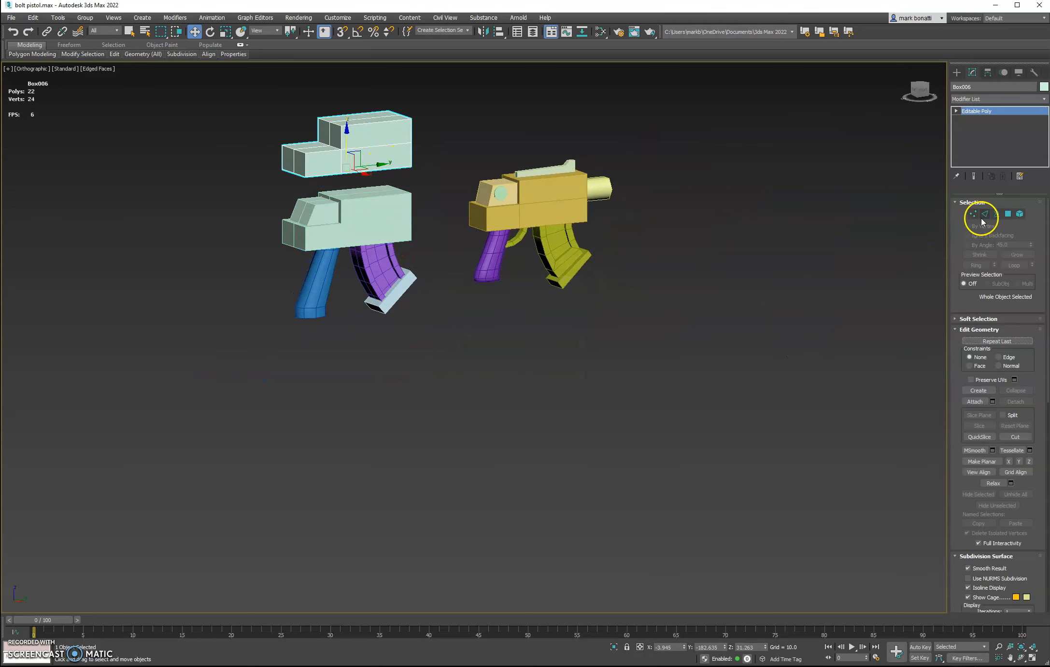
# Scale all the copied body's vertices narrower along X and to about 29% along Z to form a slim sight rail.
pyautogui.click(973, 214)
pyautogui.keyDown('alt'); pyautogui.moveTo(304, 238); pyautogui.dragTo(282, 233, button='middle'); pyautogui.keyUp('alt')
pyautogui.moveTo(247, 88); pyautogui.dragTo(387, 150)
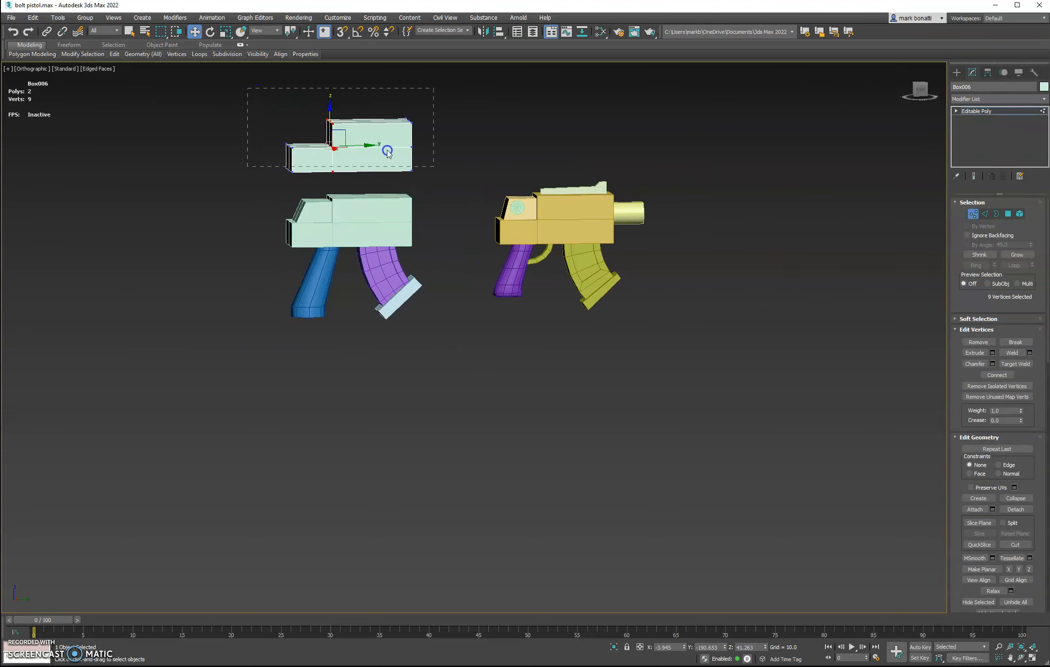
pyautogui.keyDown('alt'); pyautogui.moveTo(378, 233); pyautogui.dragTo(379, 250, button='middle'); pyautogui.keyUp('alt')
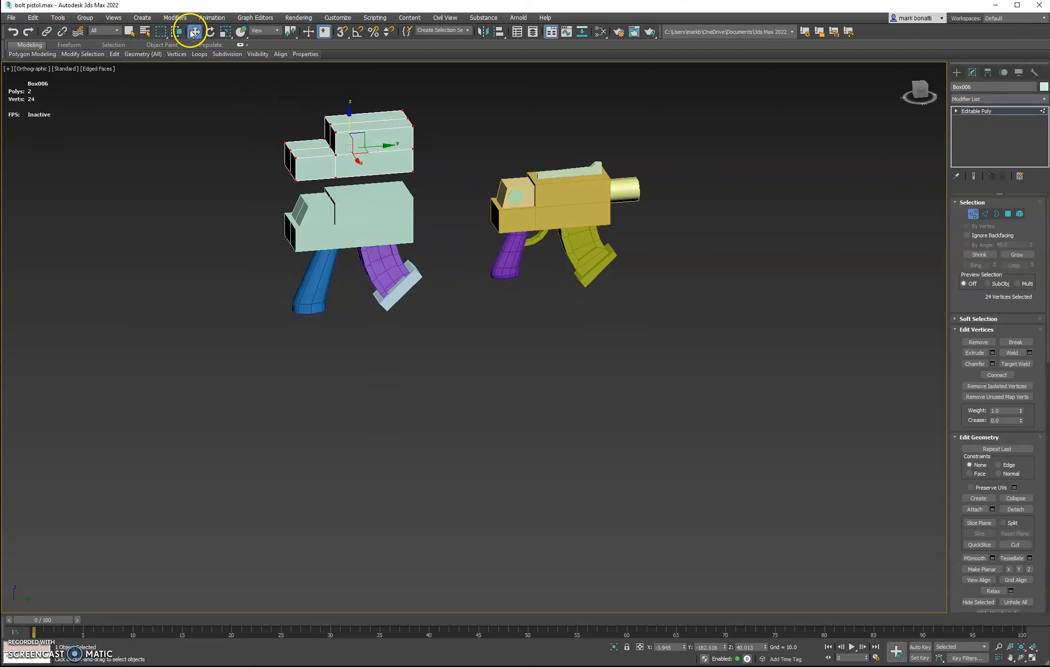
pyautogui.click(226, 33)
pyautogui.moveTo(341, 168)
pyautogui.mouseDown()
pyautogui.moveTo(356, 162)
pyautogui.moveTo(333, 142)
pyautogui.moveTo(323, 167)
pyautogui.mouseUp()
pyautogui.moveTo(323, 167)
pyautogui.keyDown('alt'); pyautogui.mouseDown(button='middle')
pyautogui.moveTo(381, 177)
pyautogui.moveTo(341, 179)
pyautogui.mouseUp(button='middle'); pyautogui.keyUp('alt')
pyautogui.moveTo(354, 121); pyautogui.dragTo(352, 186)
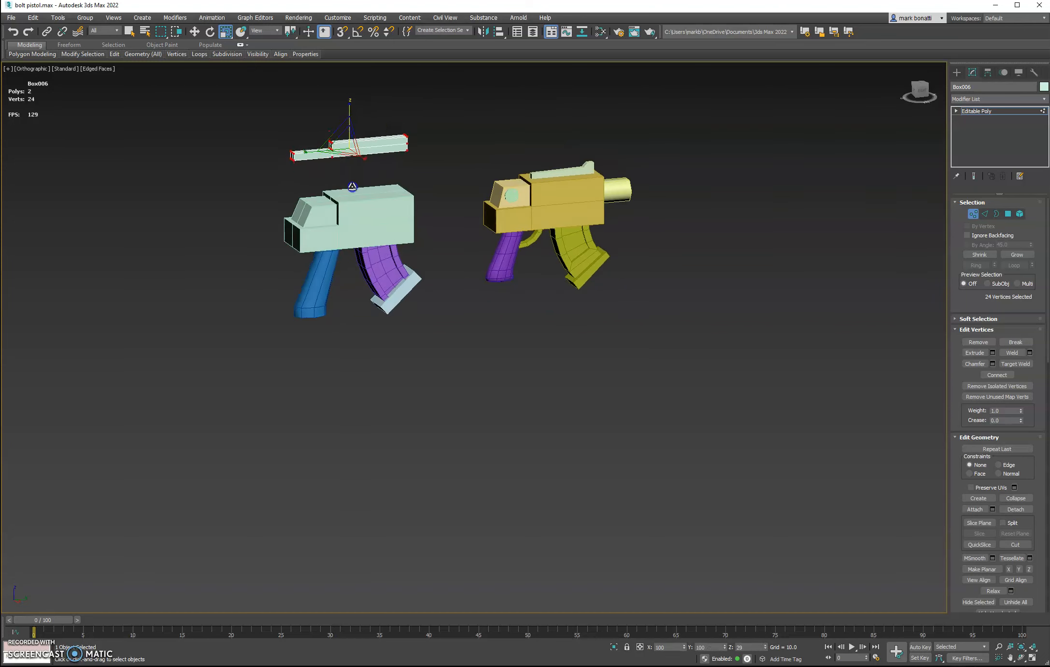
# Shorten the rail's raised front block by moving its front-end vertices back to about Y -186.1.
pyautogui.moveTo(426, 113); pyautogui.dragTo(401, 165)
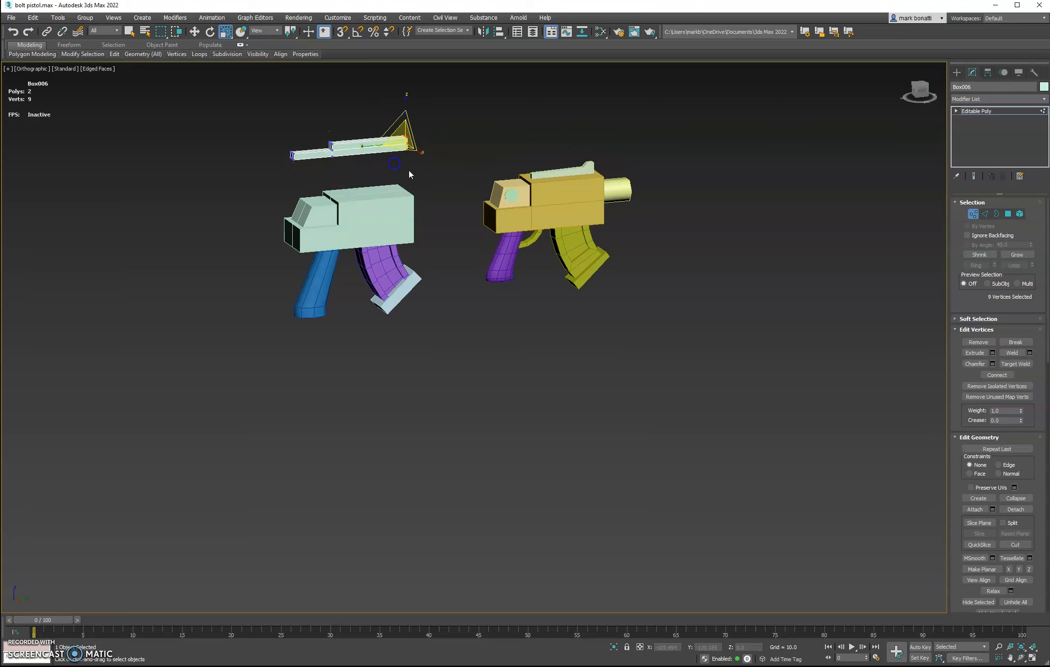
pyautogui.keyDown('alt'); pyautogui.moveTo(401, 166); pyautogui.dragTo(382, 180, button='middle'); pyautogui.keyUp('alt')
pyautogui.click(194, 32)
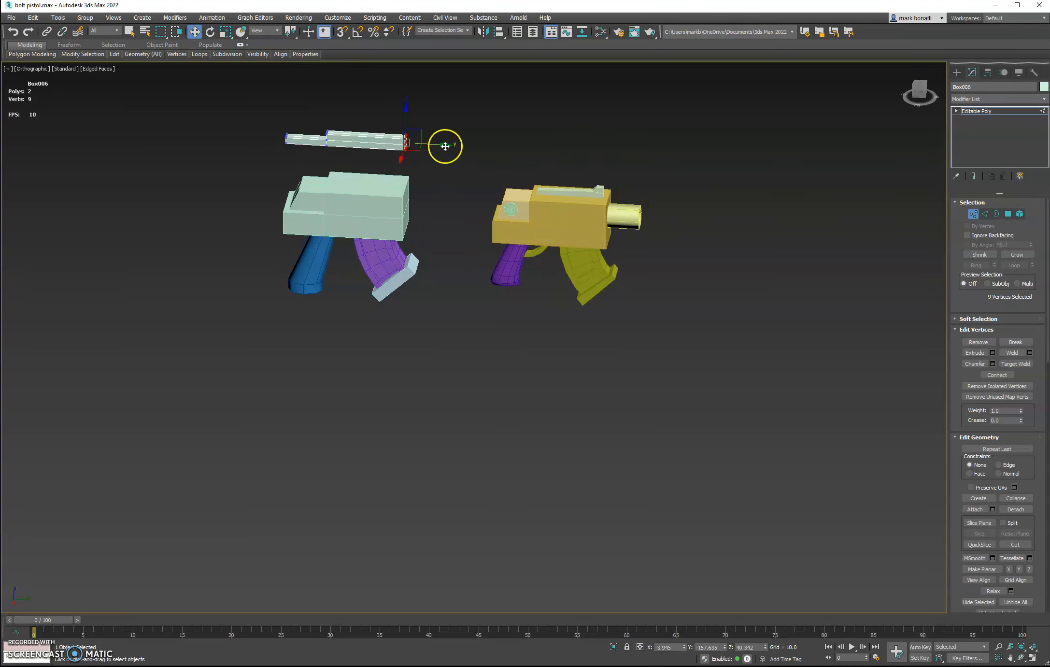
pyautogui.moveTo(446, 146); pyautogui.dragTo(391, 151)
pyautogui.keyDown('alt'); pyautogui.moveTo(422, 199); pyautogui.dragTo(426, 176, button='middle'); pyautogui.keyUp('alt')
pyautogui.scroll(6, 312, 131)
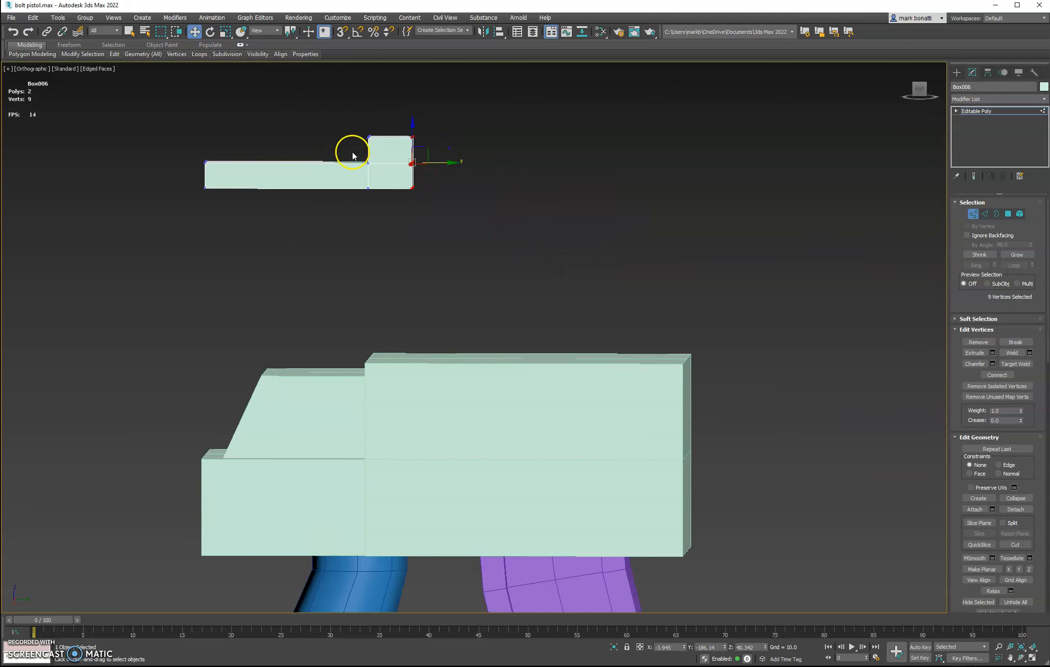
# Slope the rear of the sight's raised block by moving its base vertices back about 0.8, and seat the sight at about Y -157.7, Z 12.6.
pyautogui.moveTo(384, 148); pyautogui.dragTo(375, 144)
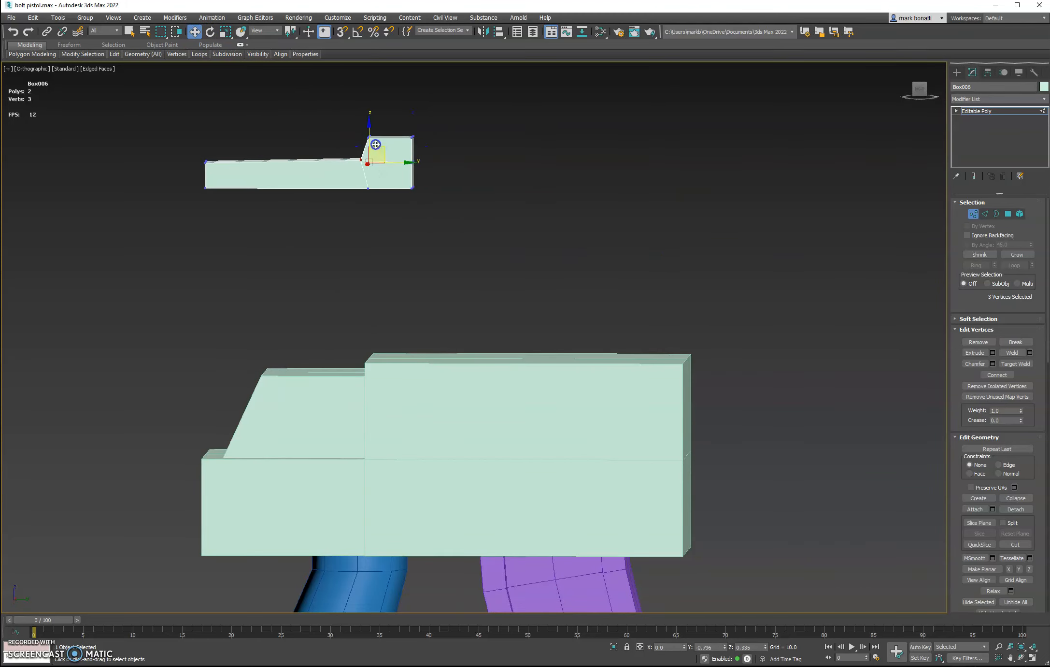
pyautogui.click(974, 213)
pyautogui.scroll(-3, 437, 225)
pyautogui.moveTo(437, 225); pyautogui.dragTo(481, 171, button='middle')
pyautogui.moveTo(459, 185); pyautogui.dragTo(585, 207)
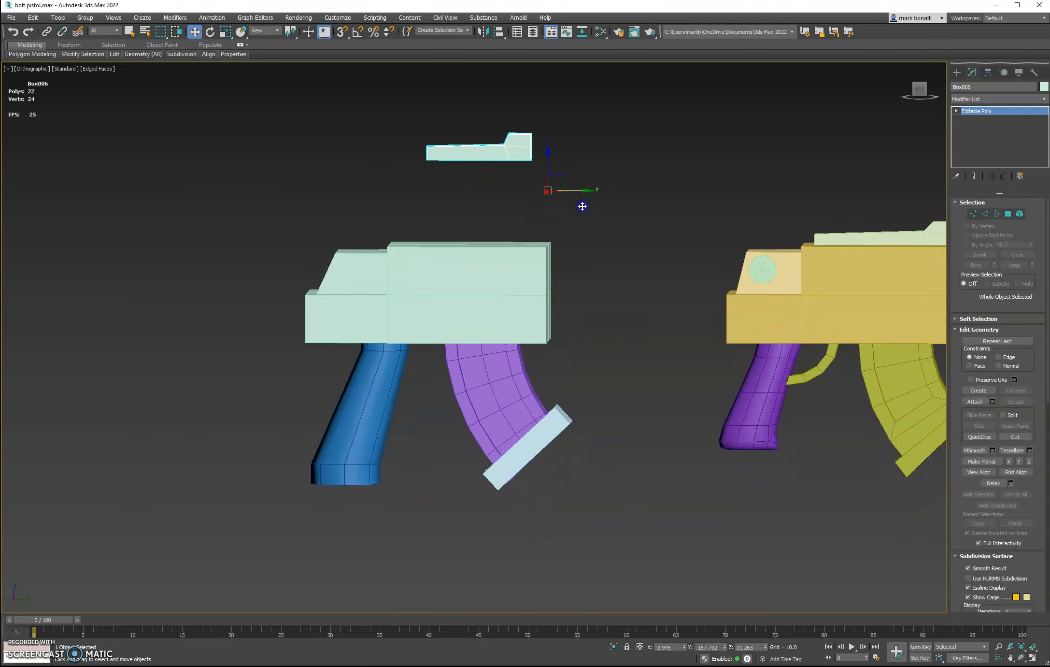
pyautogui.moveTo(547, 152); pyautogui.dragTo(563, 240)
pyautogui.keyDown('alt'); pyautogui.moveTo(562, 241); pyautogui.dragTo(503, 199, button='middle'); pyautogui.keyUp('alt')
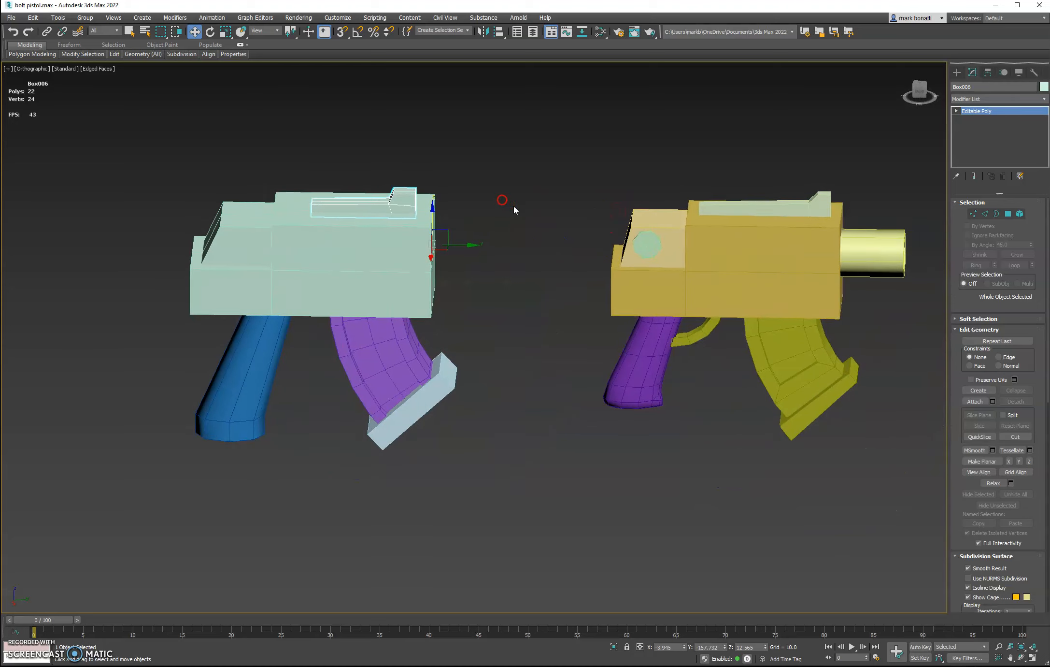
pyautogui.keyDown('alt'); pyautogui.moveTo(889, 248); pyautogui.dragTo(863, 248, button='middle'); pyautogui.keyUp('alt')
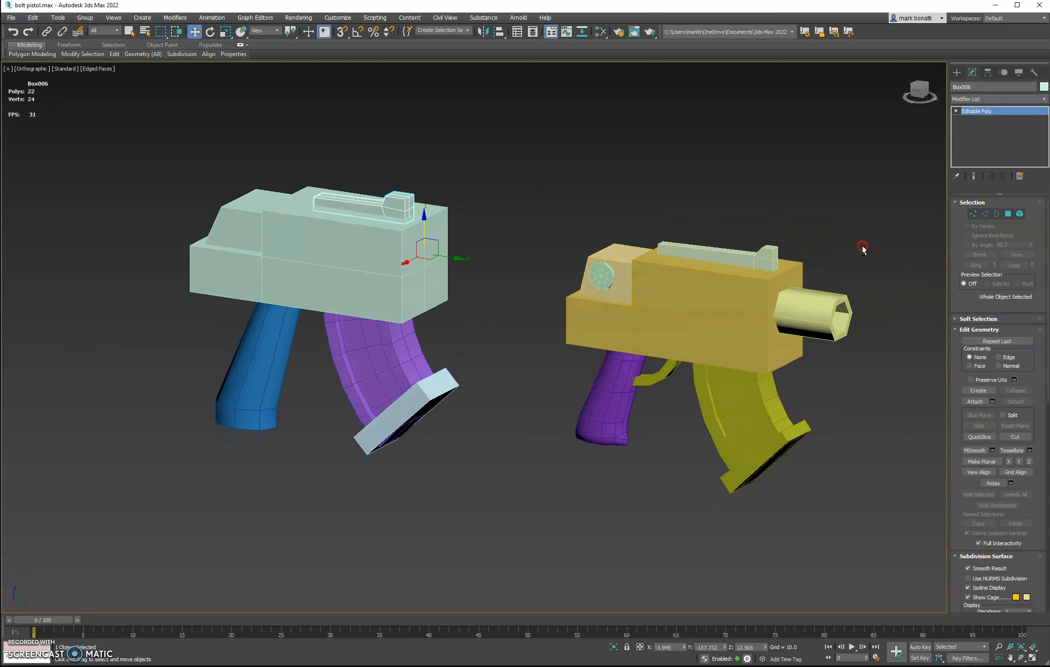
# Create an eight-sided cylinder with two cap segments, about 8.1 in radius and 32.7 high, on the ground beside the pistol.
pyautogui.click(957, 72)
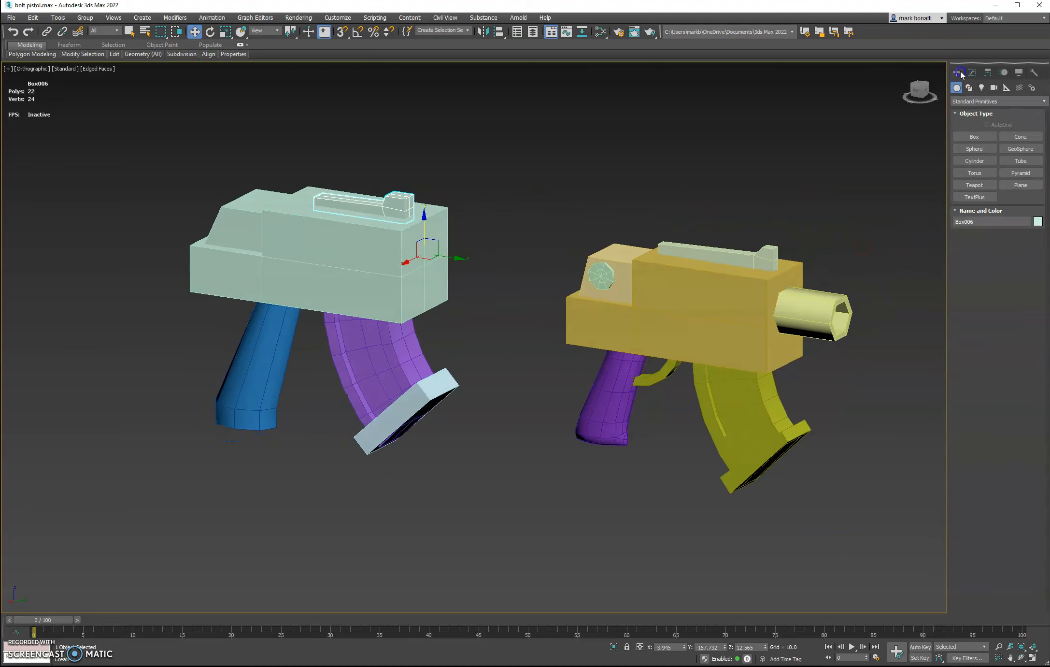
pyautogui.click(975, 160)
pyautogui.scroll(-3, 406, 465)
pyautogui.keyDown('alt'); pyautogui.moveTo(406, 464); pyautogui.dragTo(445, 410, button='middle'); pyautogui.keyUp('alt')
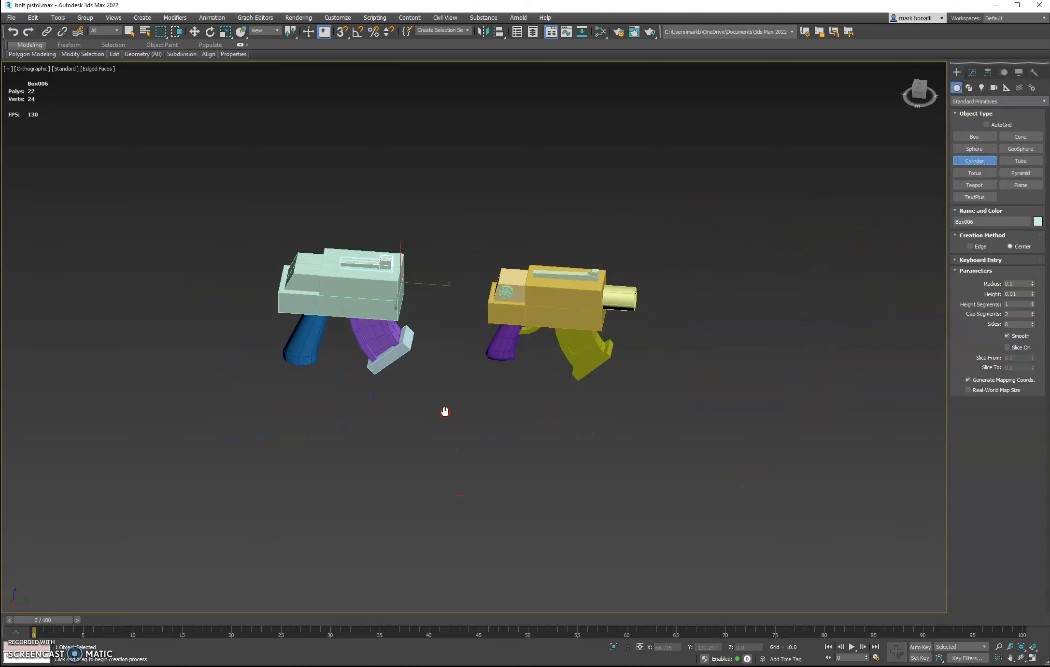
pyautogui.moveTo(439, 425); pyautogui.dragTo(449, 434)
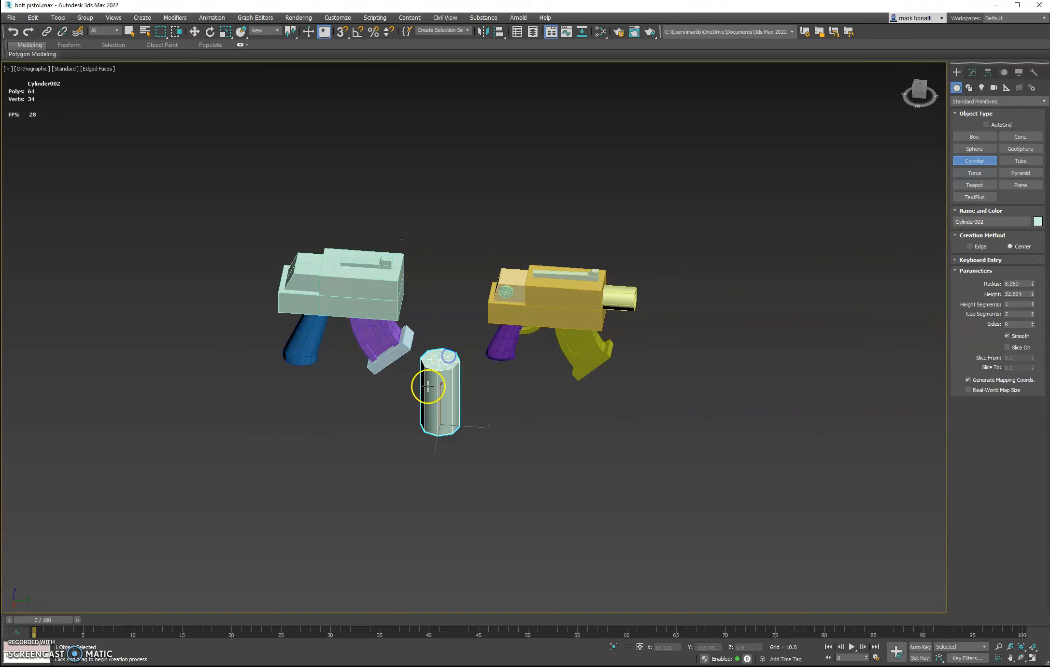
# Convert the new cylinder to an editable poly.
pyautogui.scroll(4, 438, 372)
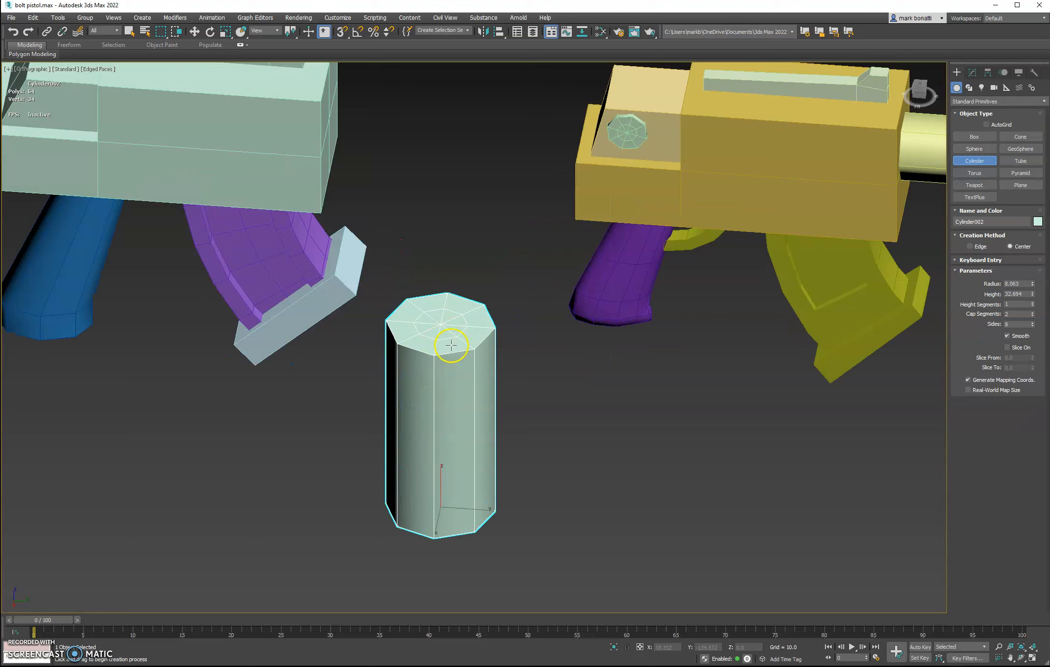
pyautogui.rightClick(450, 344)
pyautogui.rightClick(450, 342)
pyautogui.moveTo(528, 440)
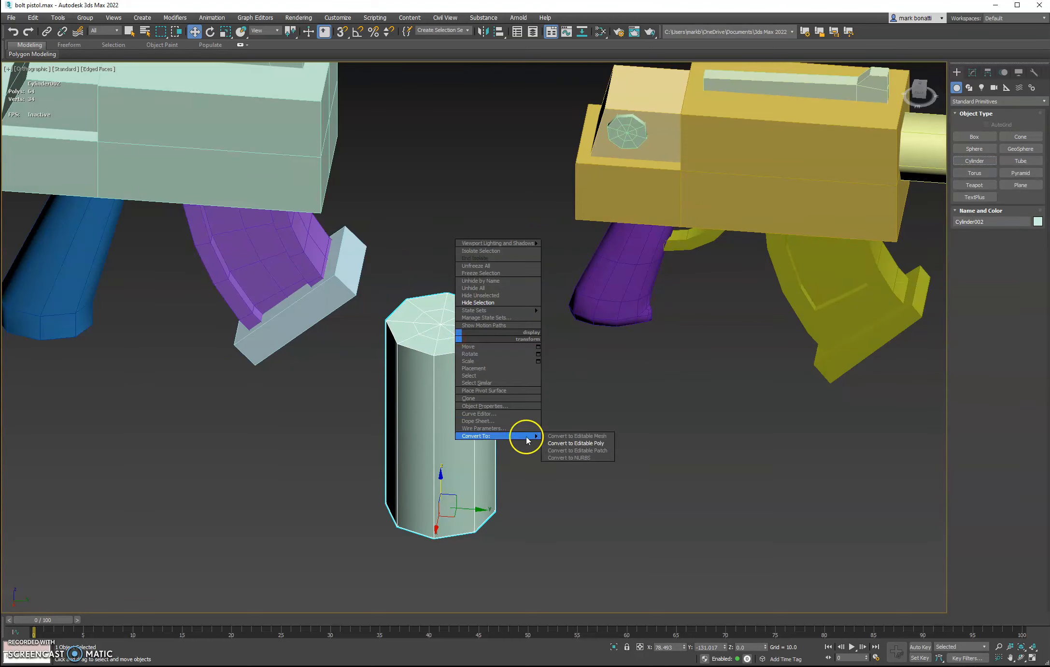
pyautogui.click(575, 443)
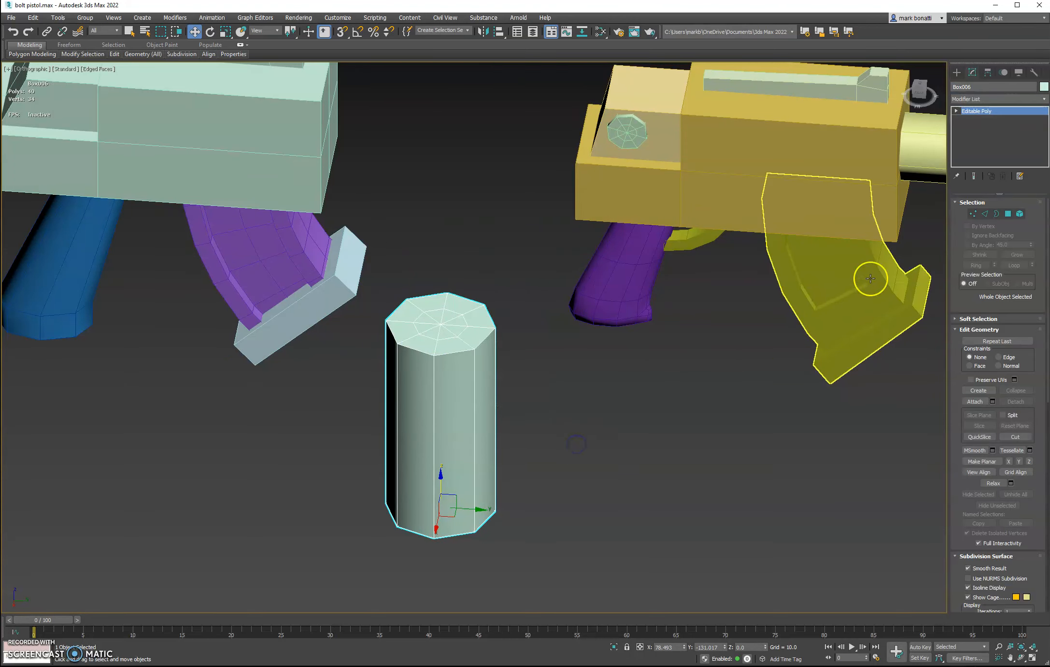
# Widen the inner ring of the cylinder's top cap by scaling its nine inner vertices outward, leaving a thin rim.
pyautogui.click(972, 213)
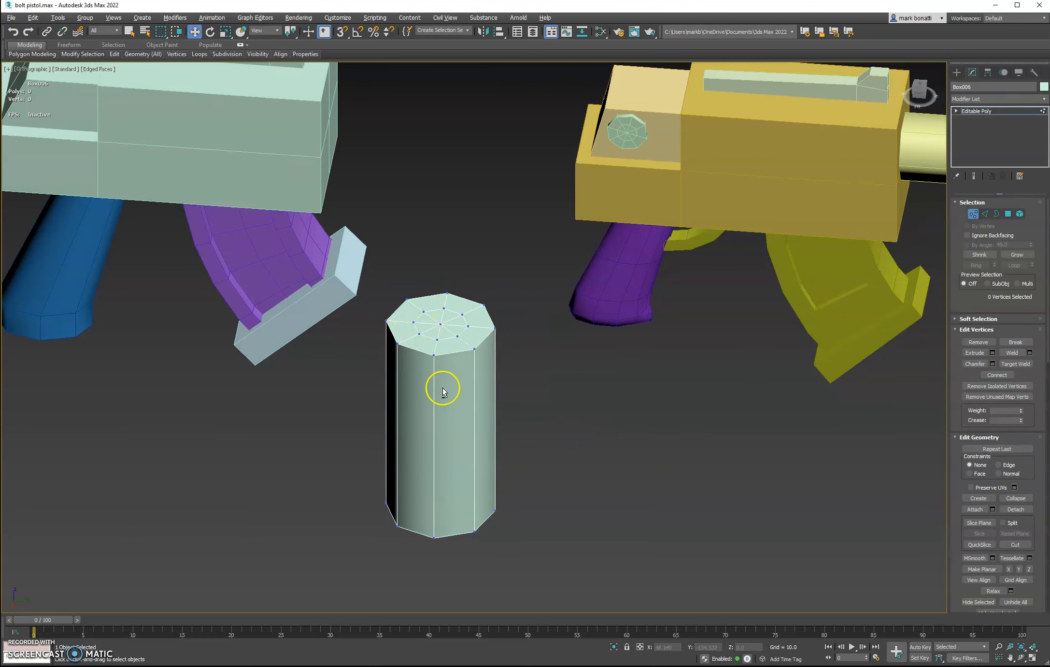
pyautogui.keyDown('alt'); pyautogui.moveTo(443, 390); pyautogui.dragTo(413, 265, button='middle'); pyautogui.keyUp('alt')
pyautogui.moveTo(404, 247); pyautogui.dragTo(506, 334)
pyautogui.keyDown('alt'); pyautogui.moveTo(507, 334); pyautogui.dragTo(441, 409, button='middle'); pyautogui.keyUp('alt')
pyautogui.moveTo(263, 222); pyautogui.dragTo(332, 297)
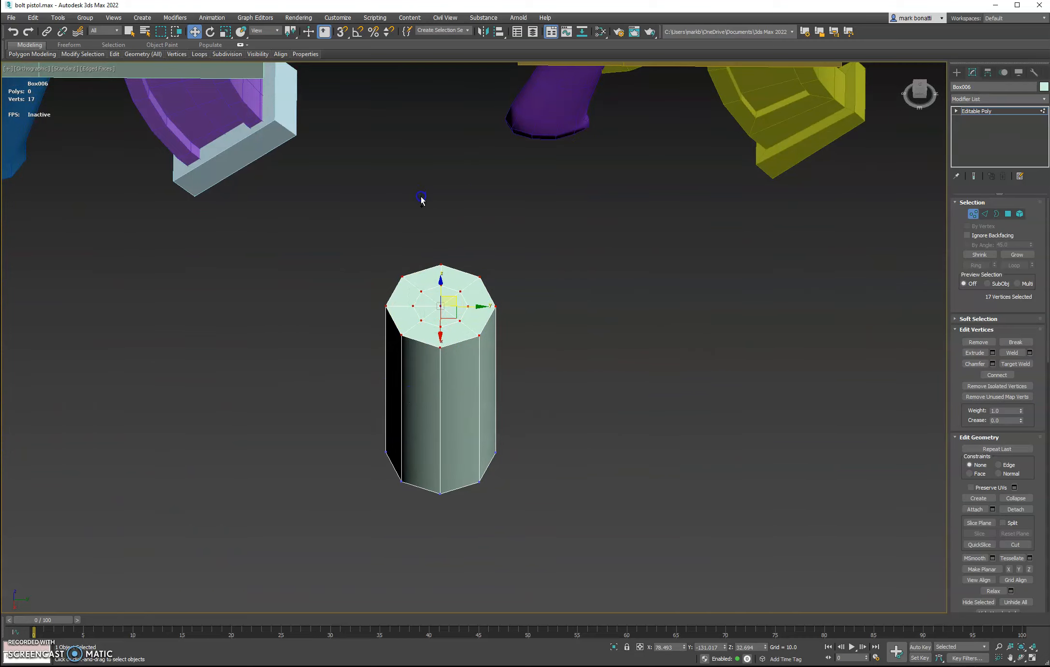
pyautogui.moveTo(286, 197); pyautogui.dragTo(338, 266)
pyautogui.keyDown('alt'); pyautogui.moveTo(407, 371); pyautogui.dragTo(407, 370); pyautogui.keyUp('alt')
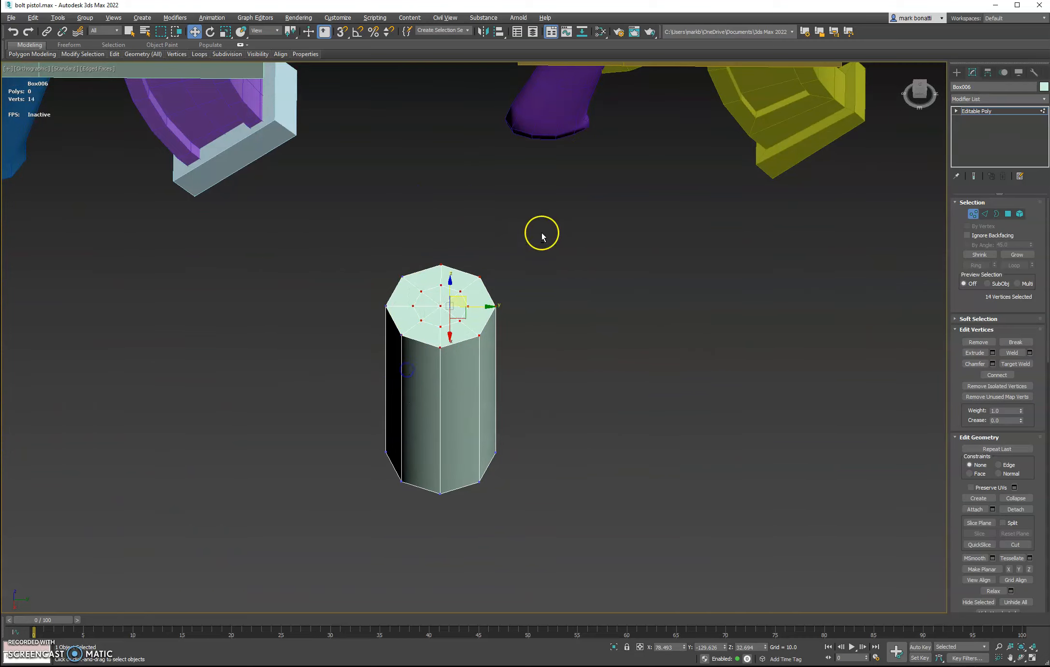
pyautogui.keyDown('alt'); pyautogui.moveTo(474, 380); pyautogui.dragTo(489, 360); pyautogui.keyUp('alt')
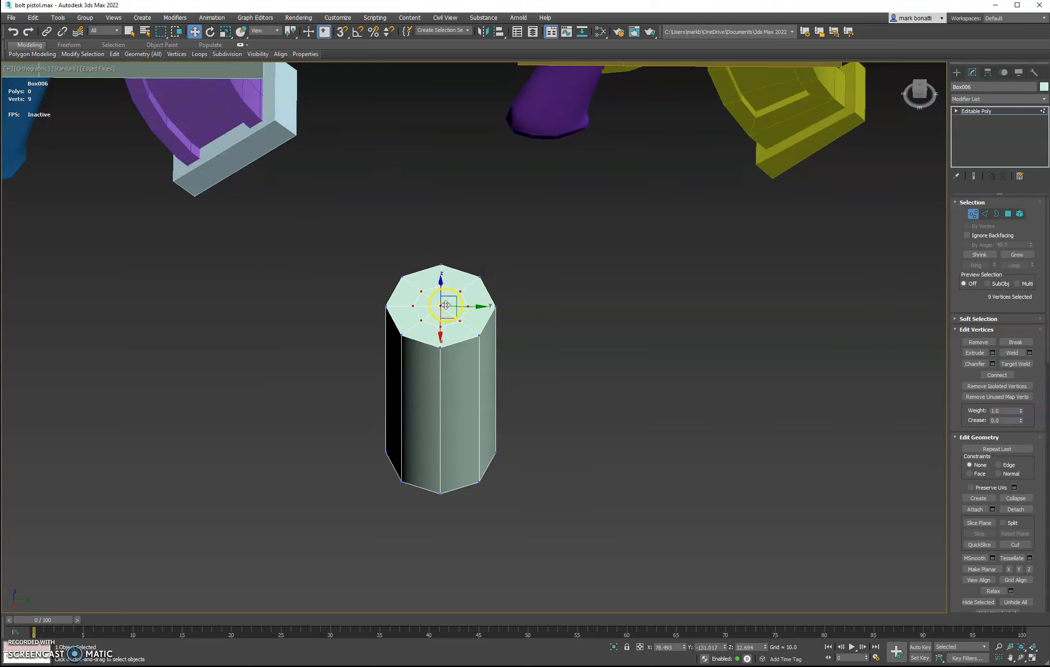
pyautogui.click(226, 31)
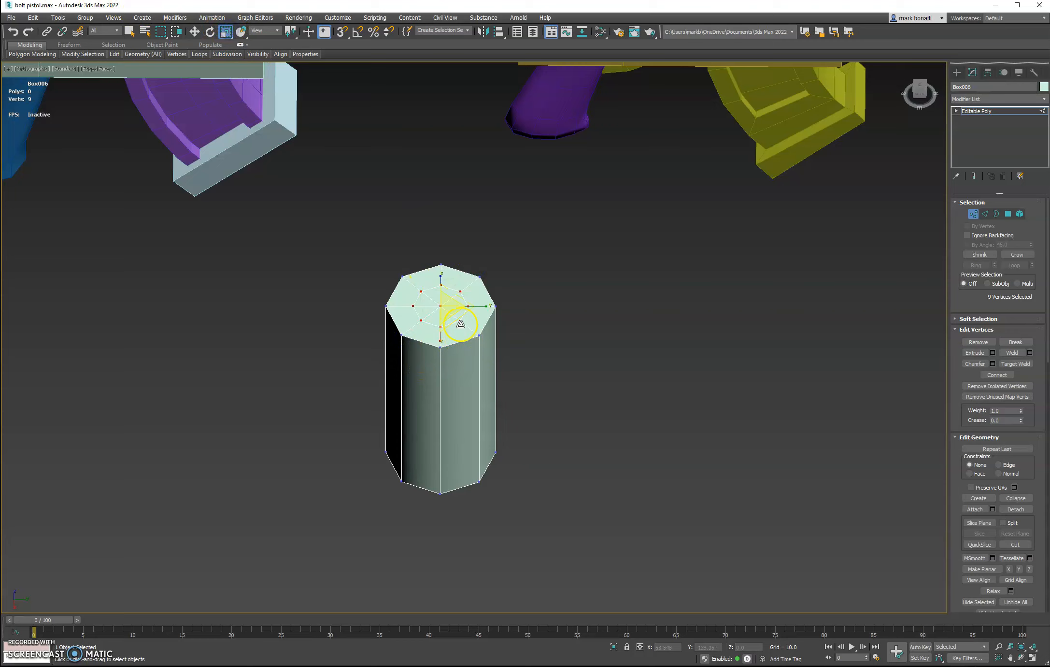
pyautogui.moveTo(458, 318); pyautogui.dragTo(471, 336)
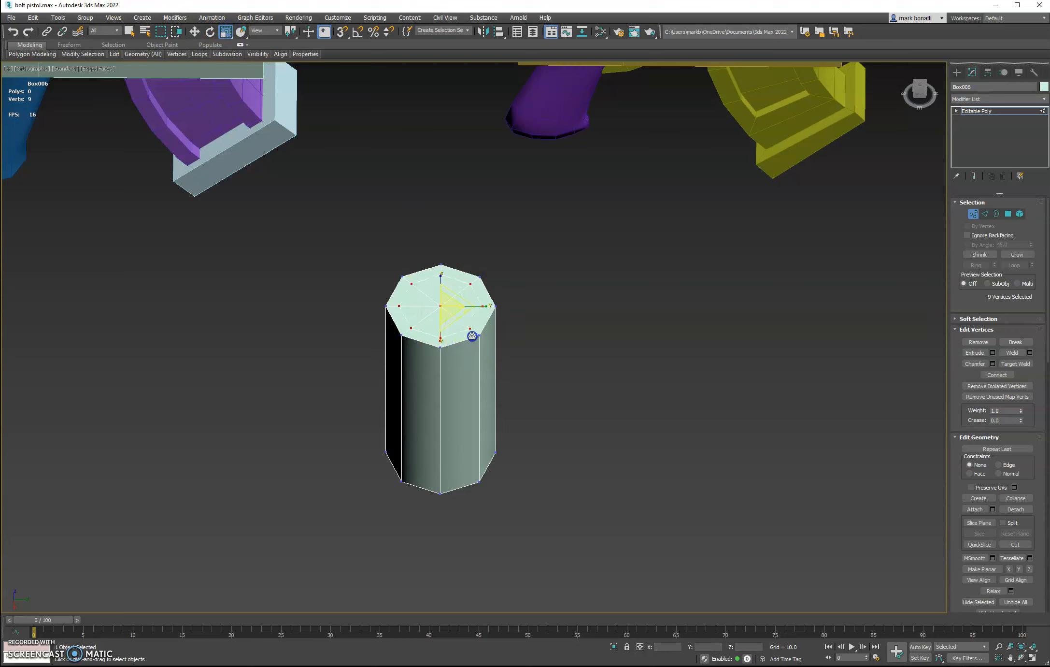
# Extrude the eight inner polygons of the top cap inward by about -12 to hollow out the barrel.
pyautogui.click(1007, 215)
pyautogui.click(444, 324)
pyautogui.keyDown('ctrl'); pyautogui.click(421, 324); pyautogui.keyUp('ctrl')
pyautogui.keyDown('ctrl'); pyautogui.click(413, 314); pyautogui.keyUp('ctrl')
pyautogui.keyDown('ctrl'); pyautogui.click(410, 301); pyautogui.keyUp('ctrl')
pyautogui.keyDown('ctrl'); pyautogui.click(429, 288); pyautogui.keyUp('ctrl')
pyautogui.keyDown('ctrl'); pyautogui.click(450, 289); pyautogui.keyUp('ctrl')
pyautogui.keyDown('ctrl'); pyautogui.click(465, 298); pyautogui.keyUp('ctrl')
pyautogui.keyDown('ctrl'); pyautogui.click(466, 313); pyautogui.keyUp('ctrl')
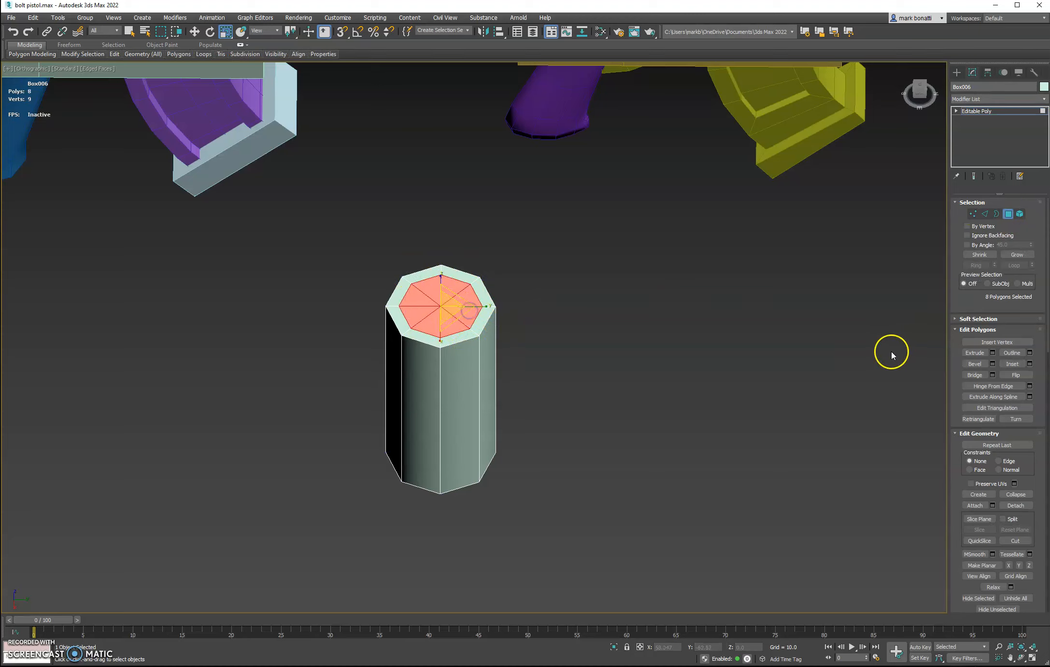
pyautogui.click(993, 352)
pyautogui.moveTo(615, 318); pyautogui.dragTo(615, 455)
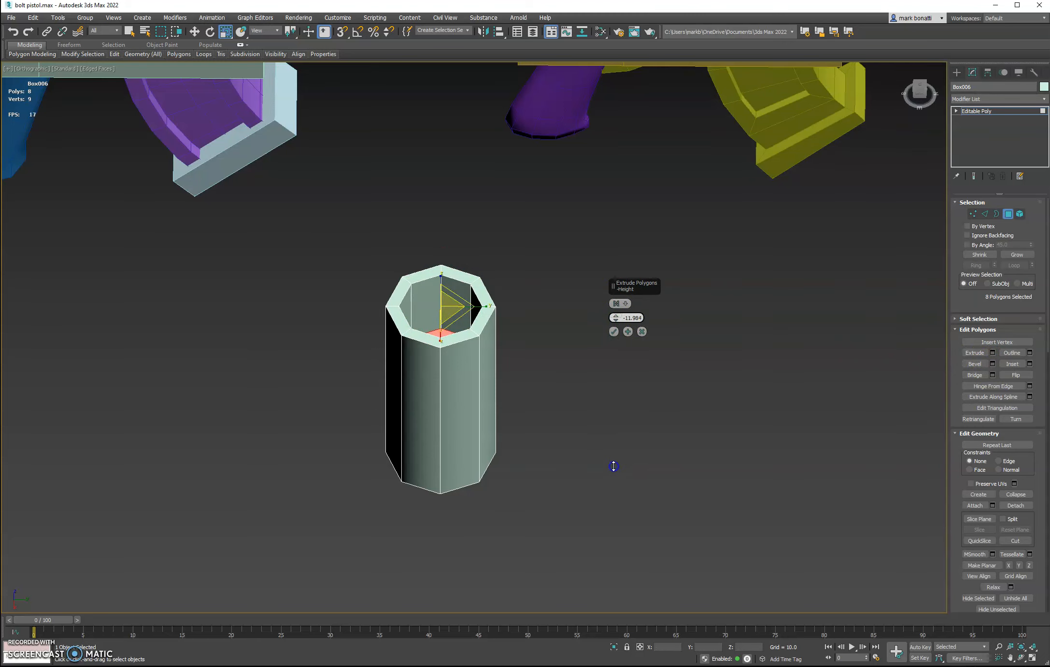
pyautogui.click(614, 331)
# Align the barrel to the pistol body, matching pivot point to pivot point in X, Y and Z position.
pyautogui.scroll(-3, 552, 430)
pyautogui.keyDown('alt'); pyautogui.moveTo(550, 430); pyautogui.dragTo(671, 258, button='middle'); pyautogui.keyUp('alt')
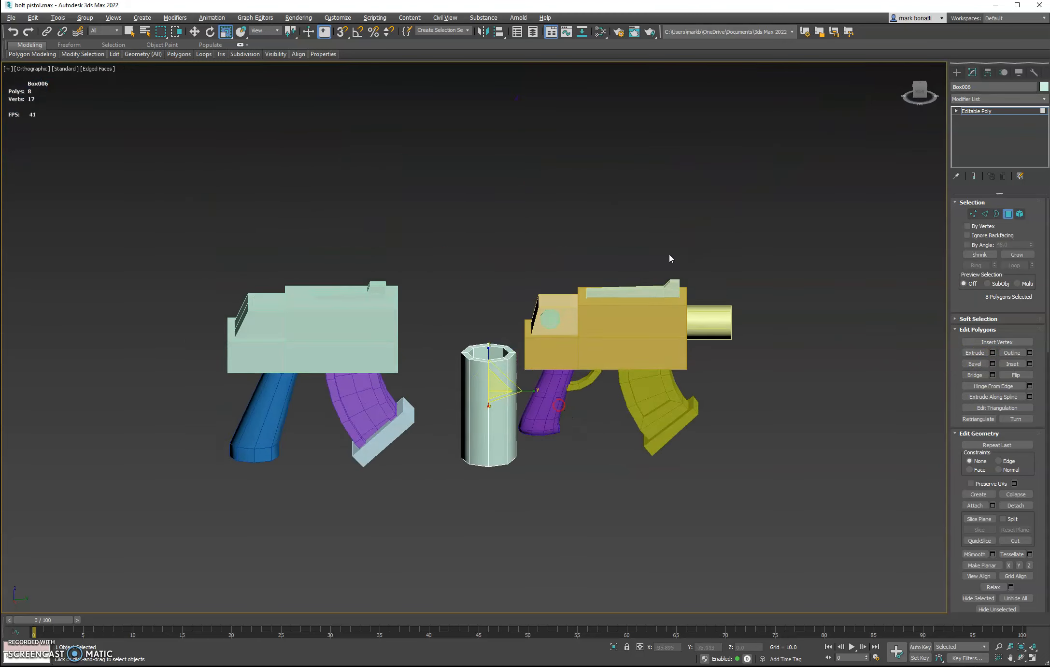
pyautogui.click(921, 93)
pyautogui.click(1010, 213)
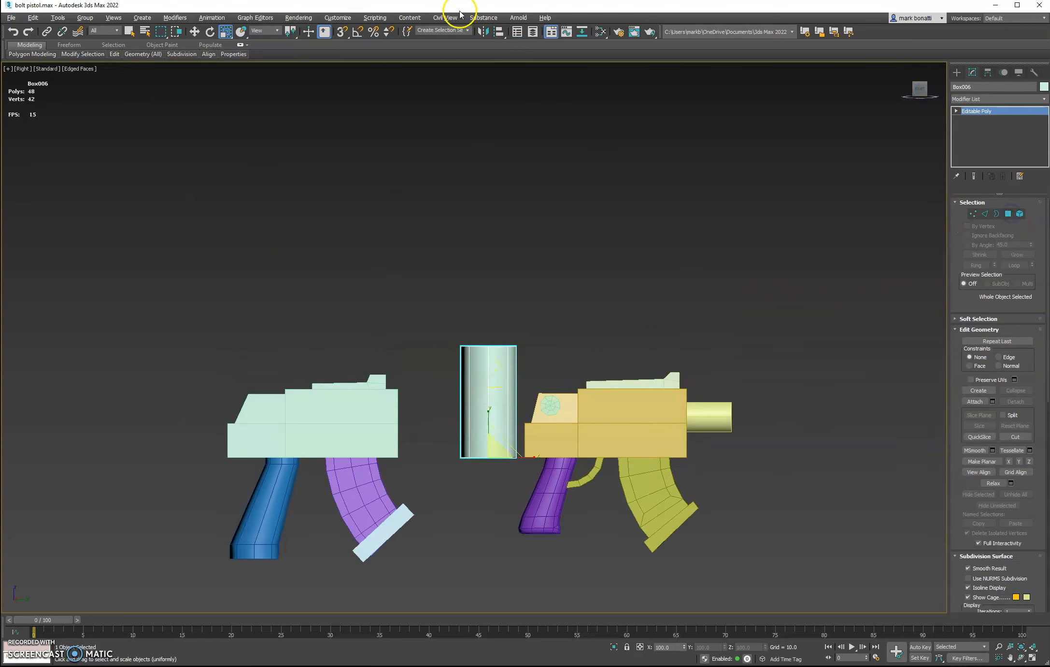
pyautogui.press('w')
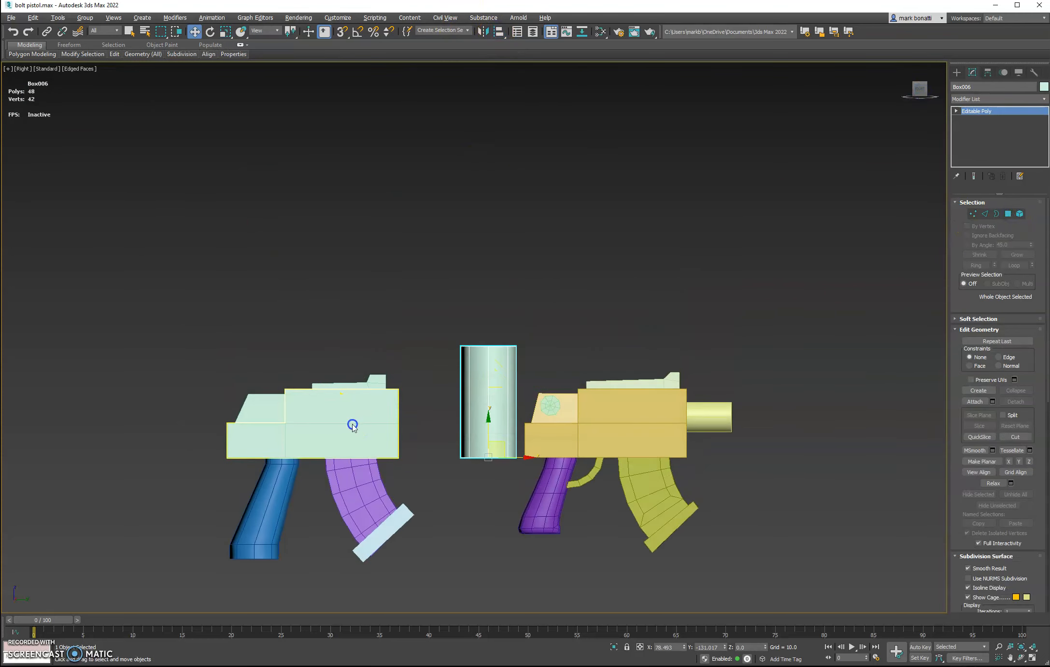
pyautogui.click(353, 426)
pyautogui.click(481, 276)
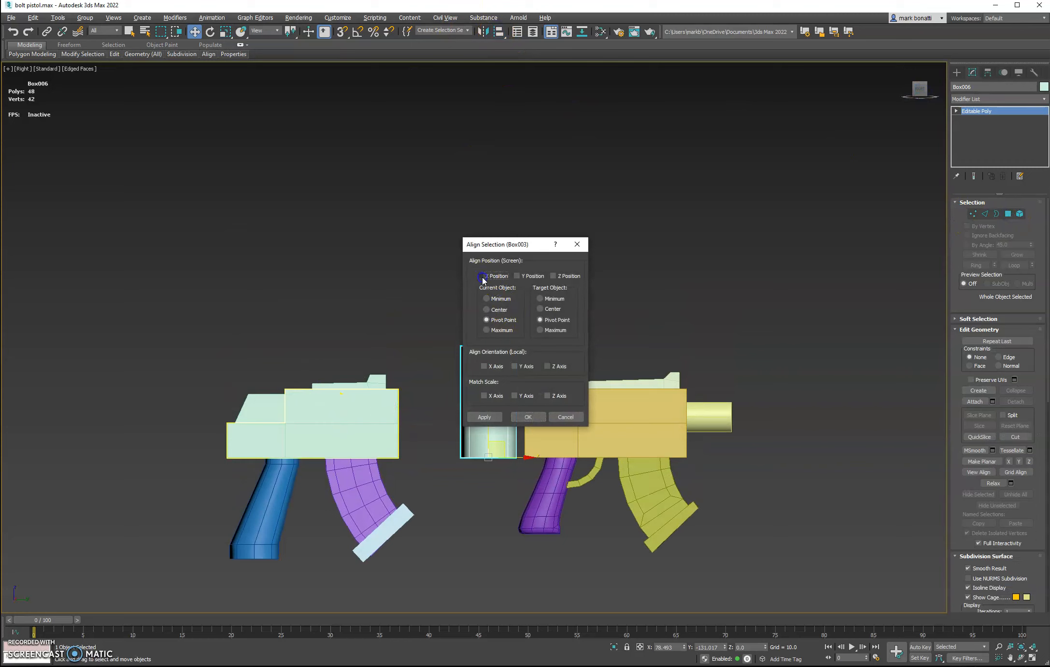
pyautogui.click(553, 276)
pyautogui.click(484, 417)
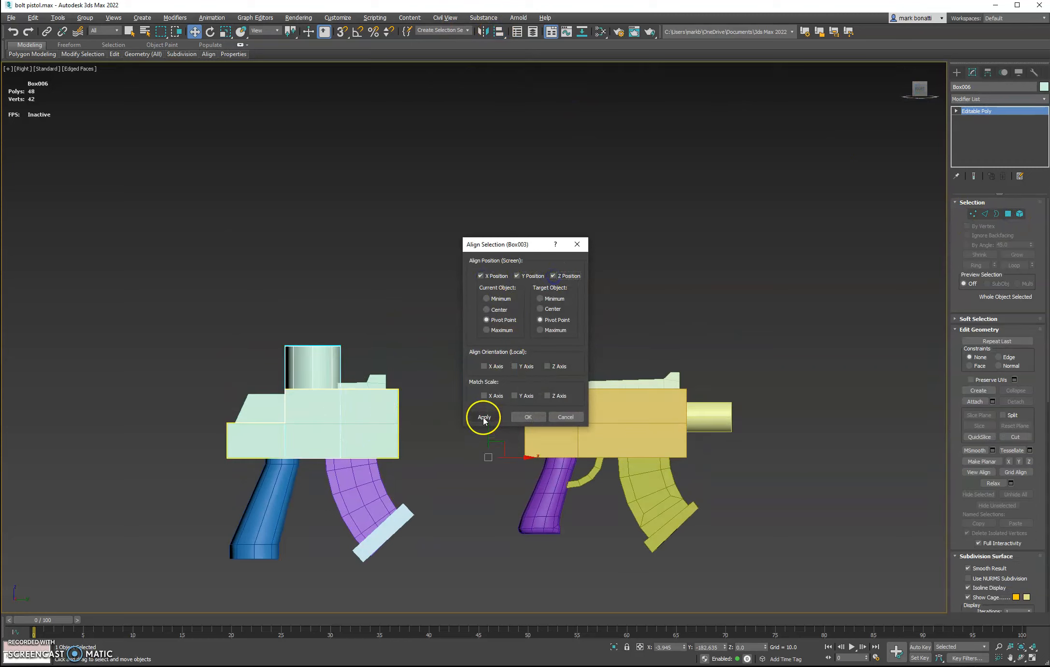
pyautogui.click(527, 418)
# Move the barrel forward clear of the body and rotate it exactly -90 degrees about X using angle snap.
pyautogui.moveTo(346, 456); pyautogui.dragTo(518, 494)
pyautogui.click(210, 31)
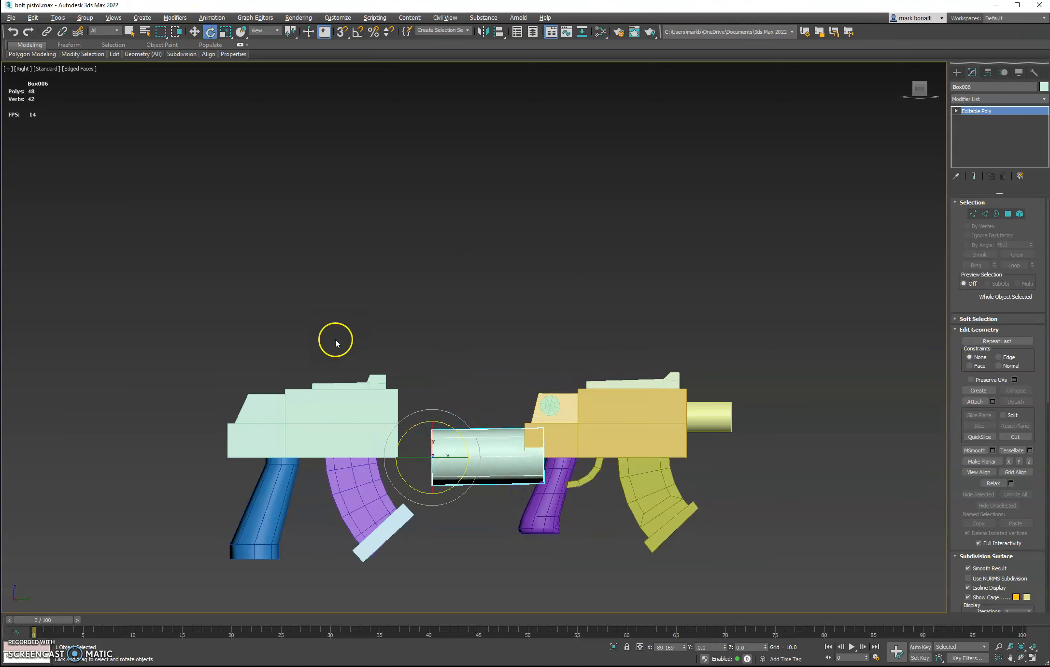
pyautogui.hotkey('ctrl', 'z')
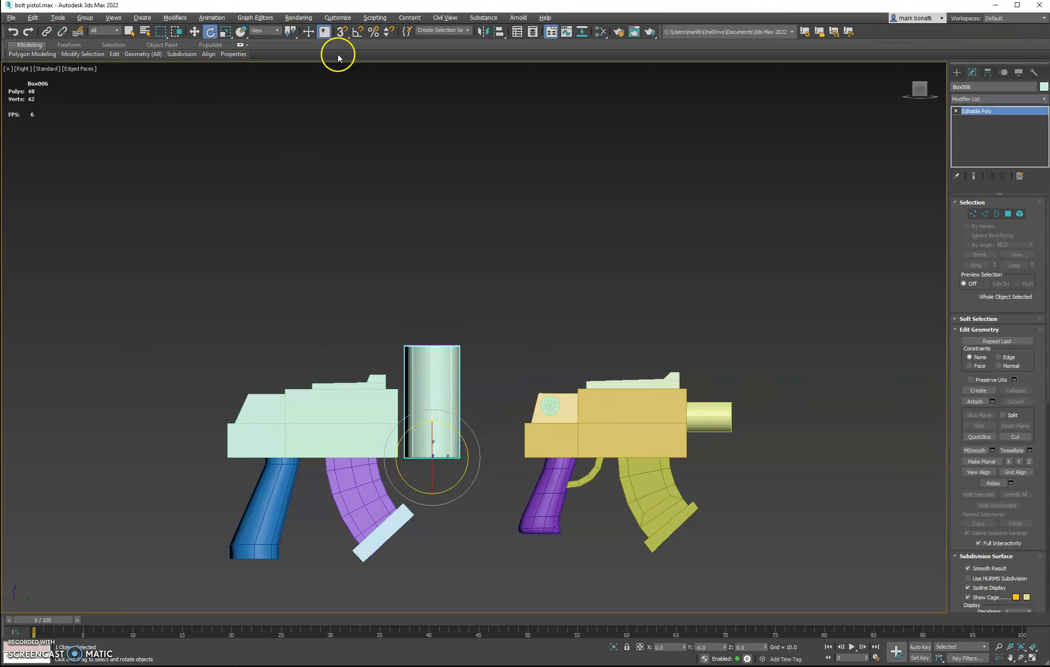
pyautogui.click(357, 31)
pyautogui.moveTo(462, 434); pyautogui.dragTo(483, 473)
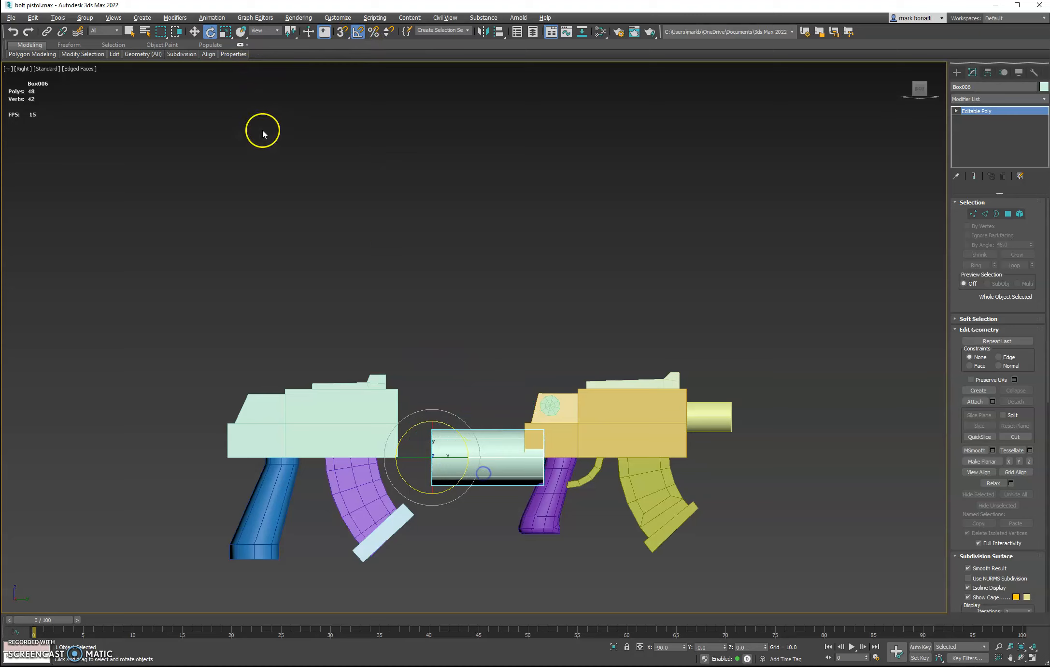
# Move the barrel back and up into the front of the body, to about Y -173 and Z 10.7.
pyautogui.click(195, 31)
pyautogui.moveTo(469, 457); pyautogui.dragTo(383, 458)
pyautogui.moveTo(345, 420); pyautogui.dragTo(343, 385)
pyautogui.keyDown('alt'); pyautogui.moveTo(455, 402); pyautogui.dragTo(419, 427, button='middle'); pyautogui.keyUp('alt')
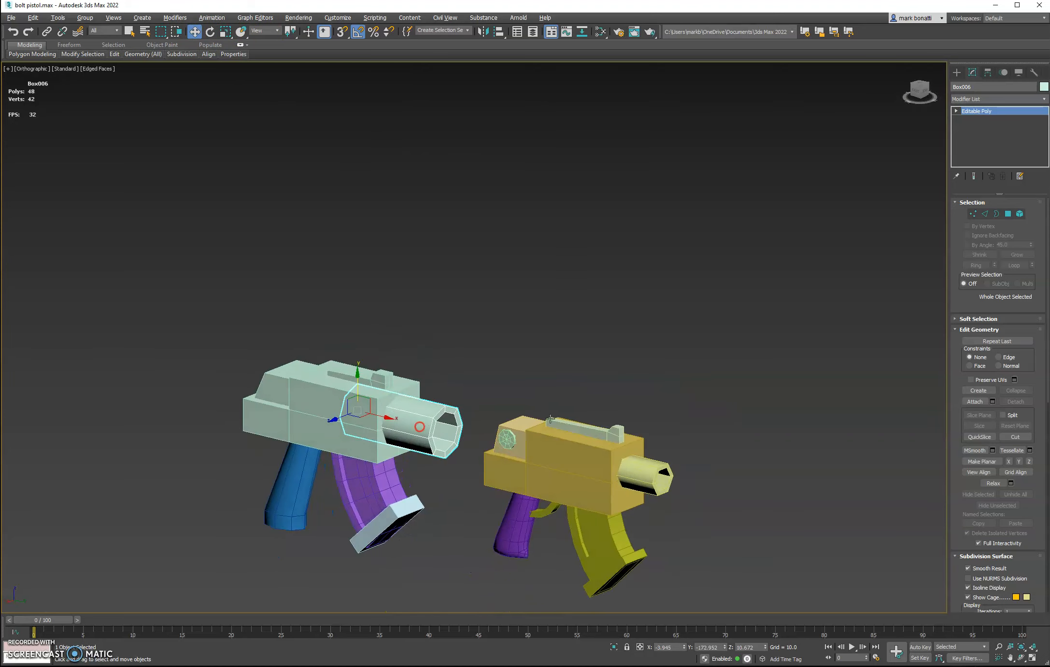
# Scale all 42 of the barrel's vertices down along X and Z to slim the barrel.
pyautogui.click(964, 214)
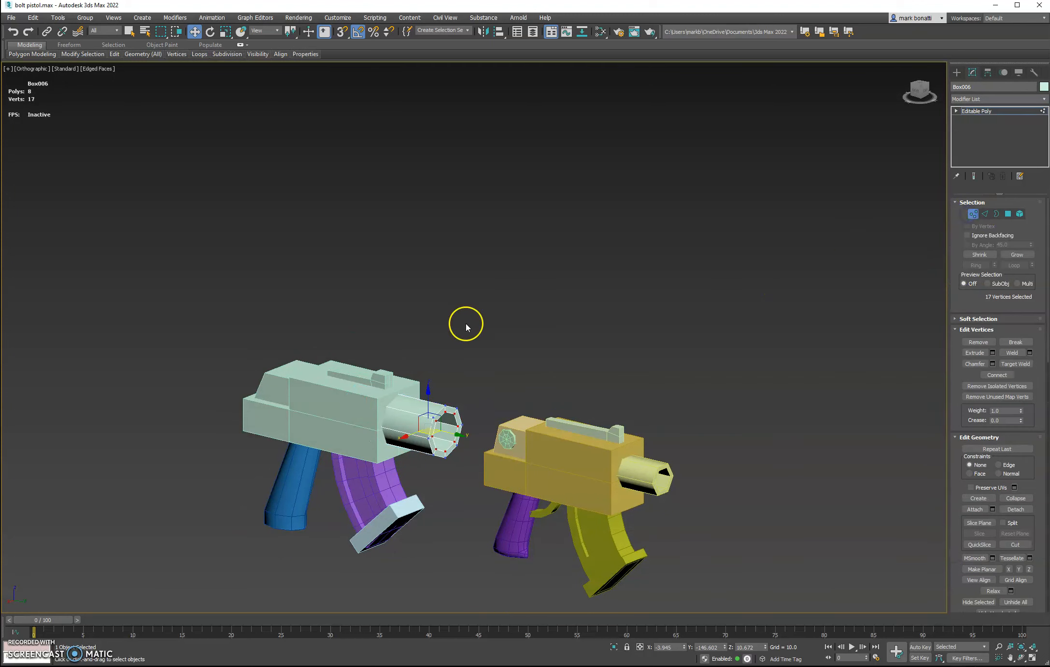
pyautogui.moveTo(563, 521); pyautogui.dragTo(563, 521)
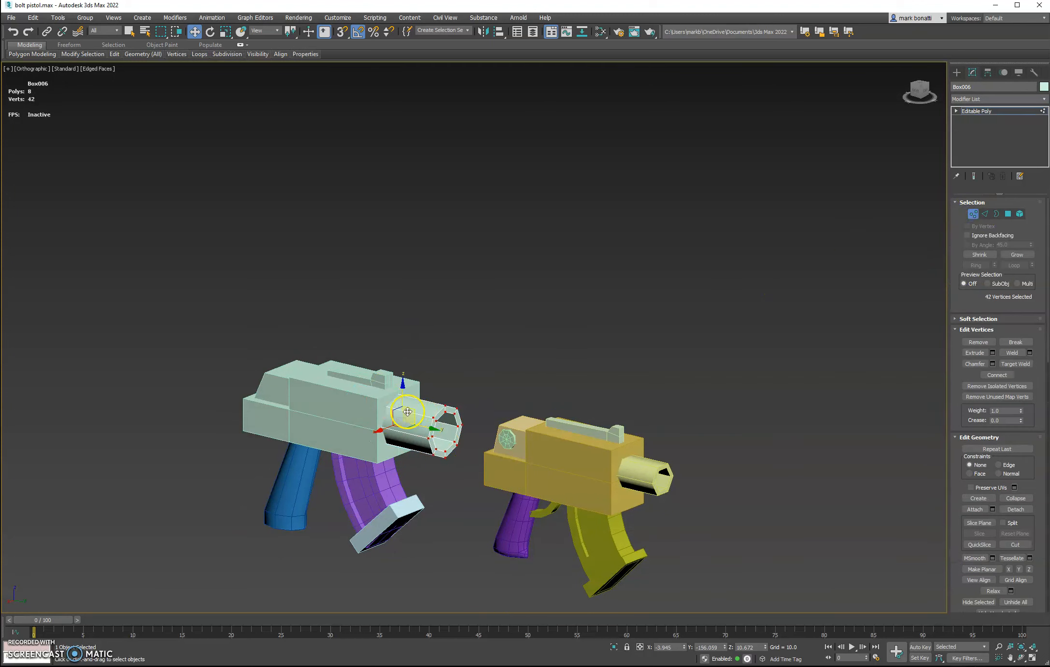
pyautogui.moveTo(287, 321); pyautogui.dragTo(547, 550)
pyautogui.click(226, 31)
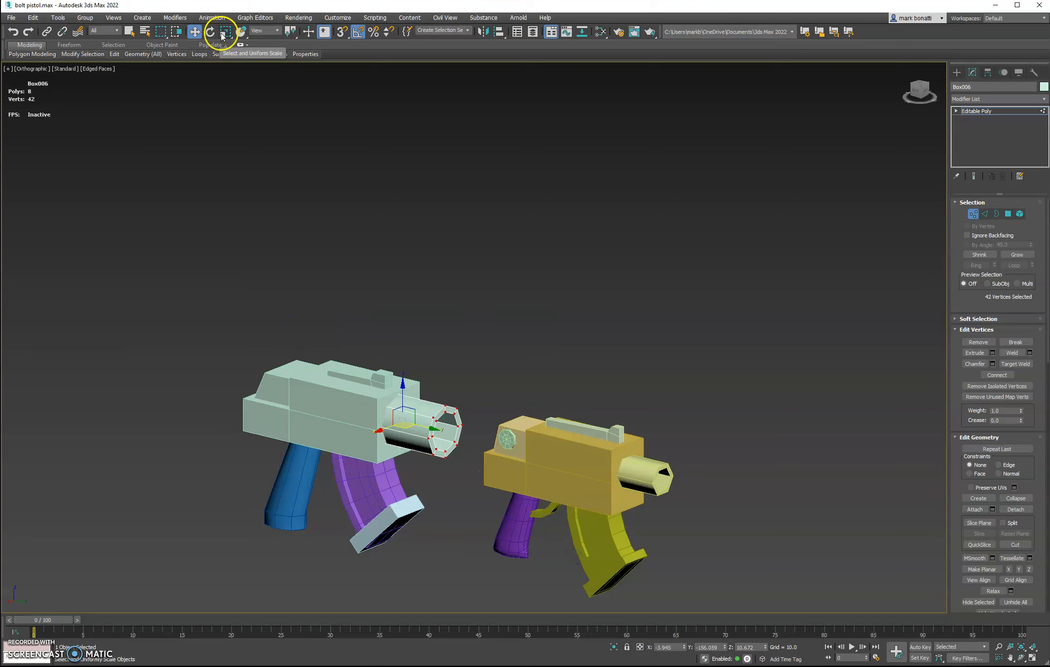
pyautogui.keyDown('alt'); pyautogui.moveTo(495, 485); pyautogui.dragTo(445, 457, button='middle'); pyautogui.keyUp('alt')
pyautogui.moveTo(394, 405); pyautogui.dragTo(398, 412)
pyautogui.keyDown('alt'); pyautogui.moveTo(382, 494); pyautogui.dragTo(454, 494, button='middle'); pyautogui.keyUp('alt')
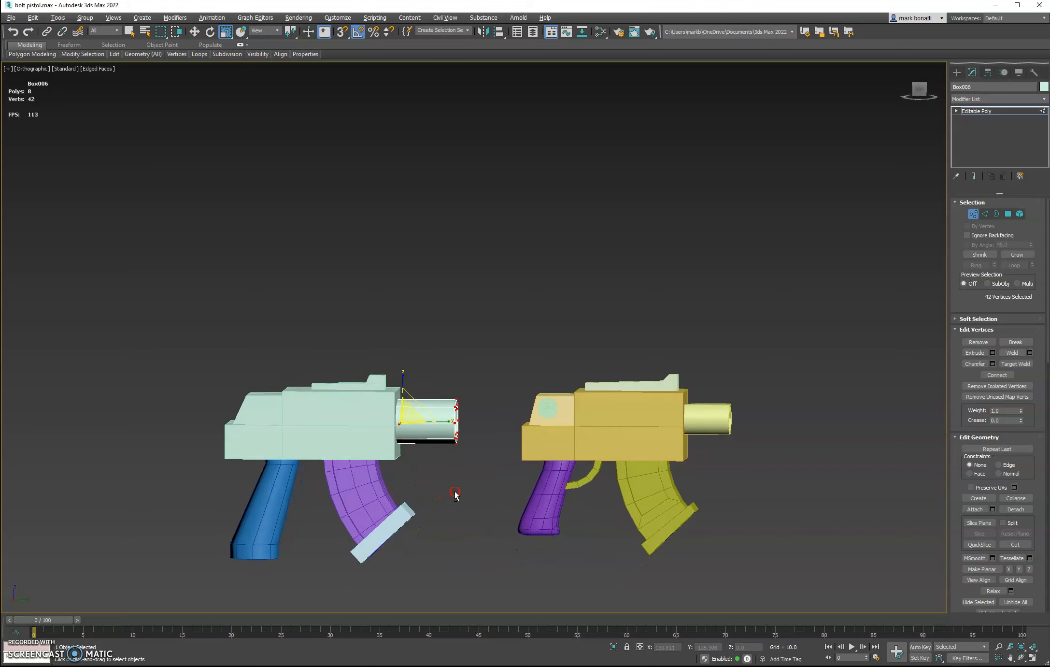
# Push all the barrel's vertices back about 4 along Y, deeper into the body.
pyautogui.click(195, 31)
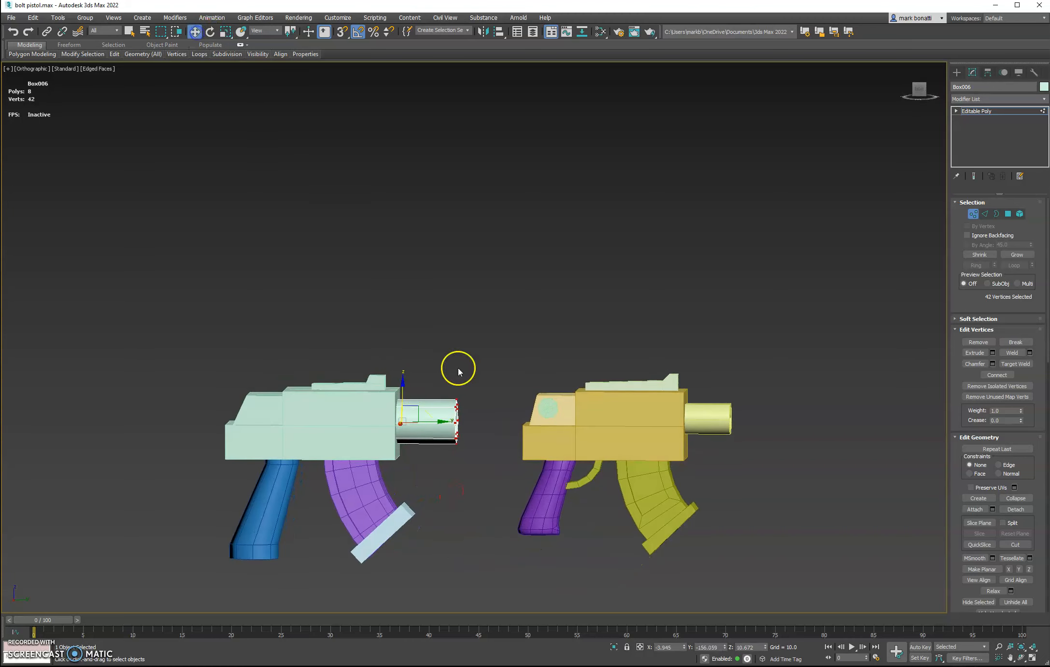
pyautogui.moveTo(440, 421); pyautogui.dragTo(419, 423)
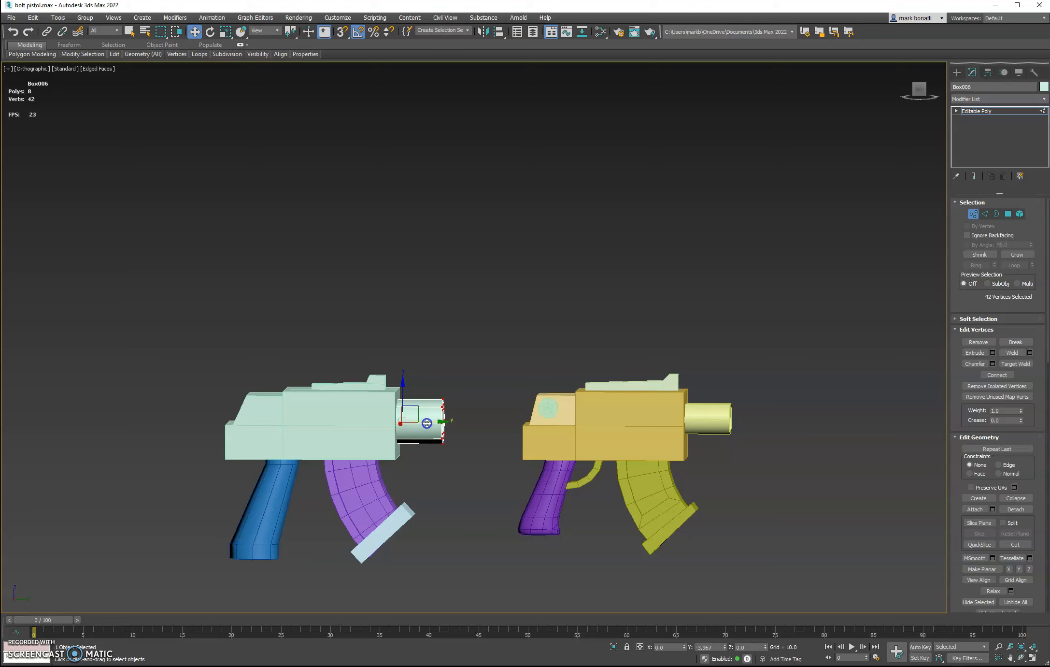
pyautogui.keyDown('alt'); pyautogui.moveTo(429, 416); pyautogui.dragTo(453, 507, button='middle'); pyautogui.keyUp('alt')
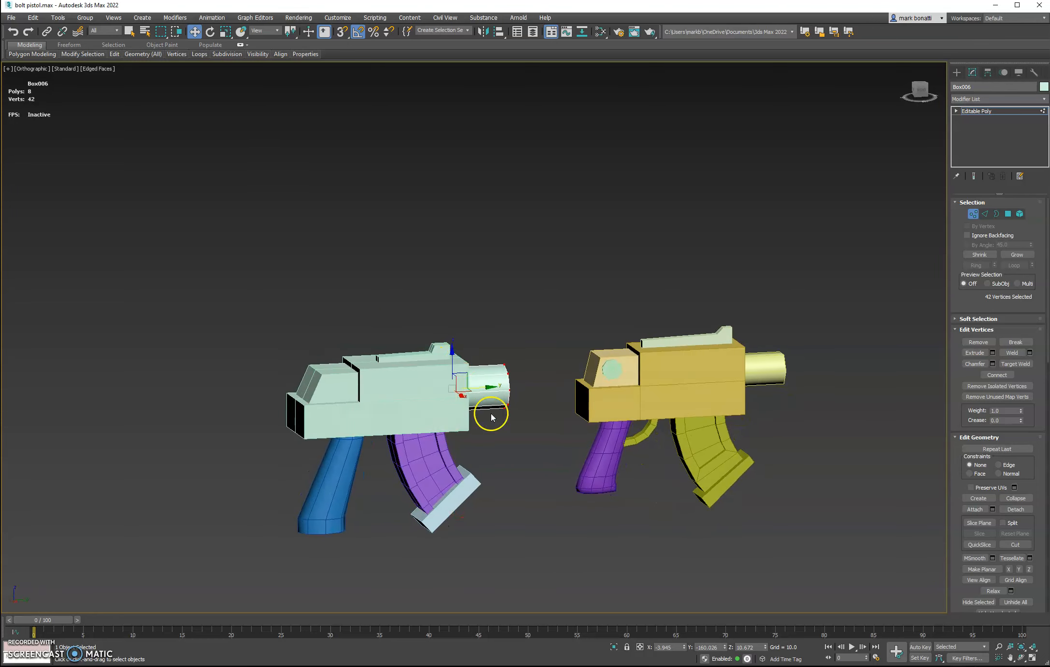
pyautogui.moveTo(471, 449)
pyautogui.keyDown('alt'); pyautogui.mouseDown(button='middle')
pyautogui.moveTo(486, 457)
pyautogui.moveTo(471, 459)
pyautogui.moveTo(463, 445)
pyautogui.mouseUp(button='middle'); pyautogui.keyUp('alt')
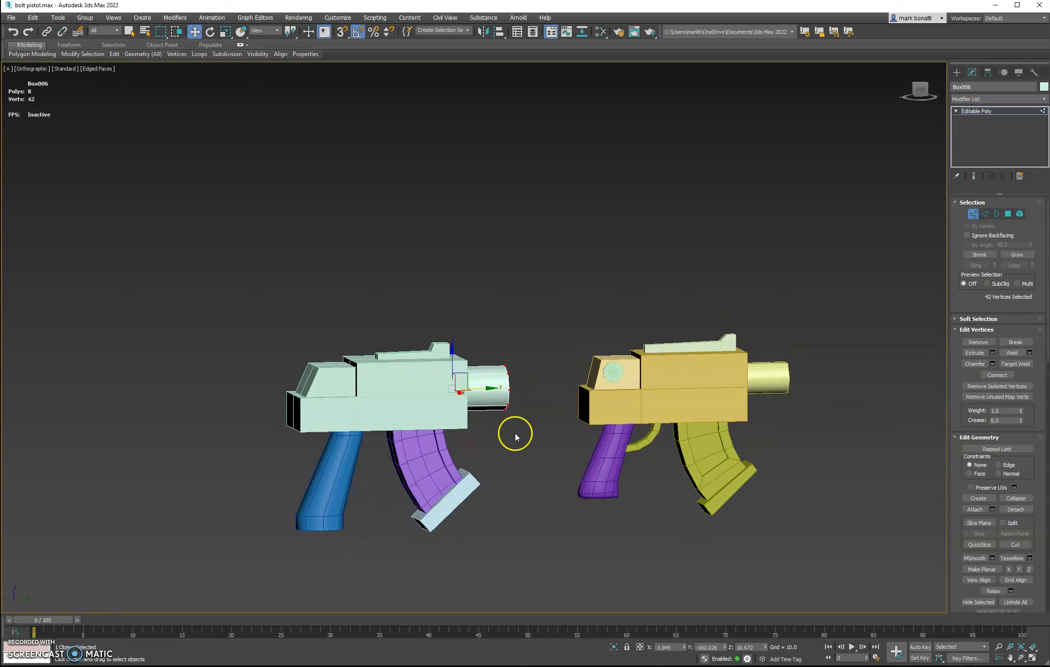